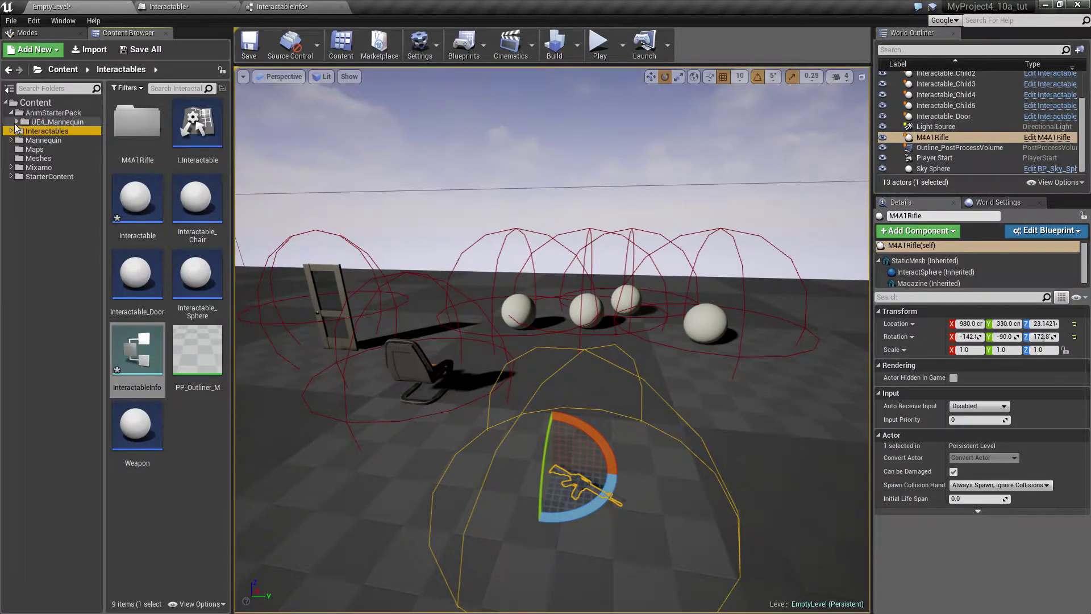
Examine the assets in the Mannequin character's Mesh folder and in the AnimStarterPack UE4_Mannequin Mesh folder.
{"action": "left_click", "coordinate": [10, 113]}
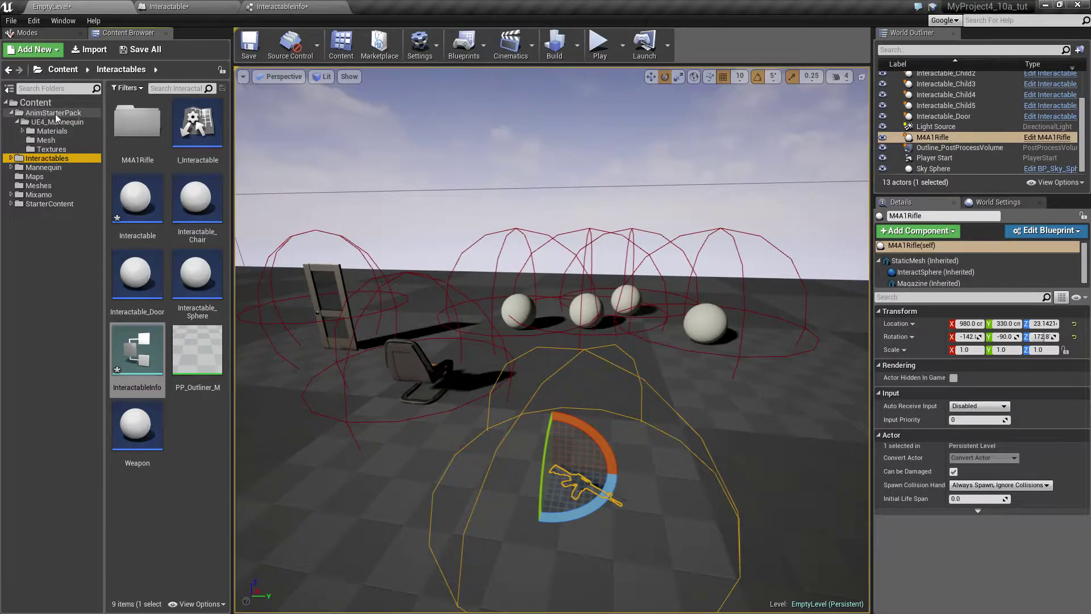
{"action": "left_click", "coordinate": [12, 167]}
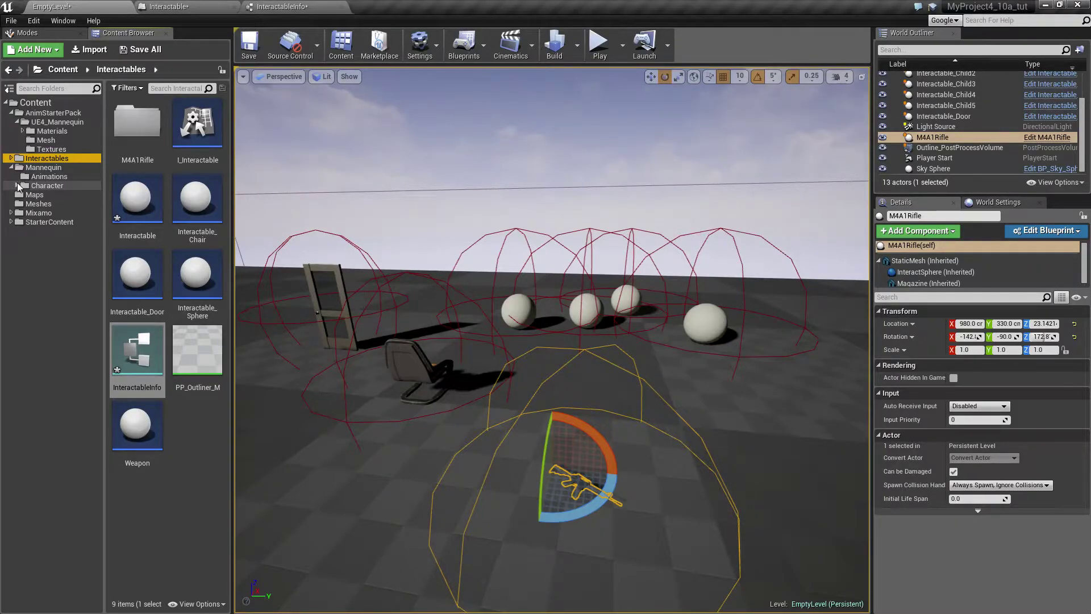
{"action": "left_click", "coordinate": [17, 185]}
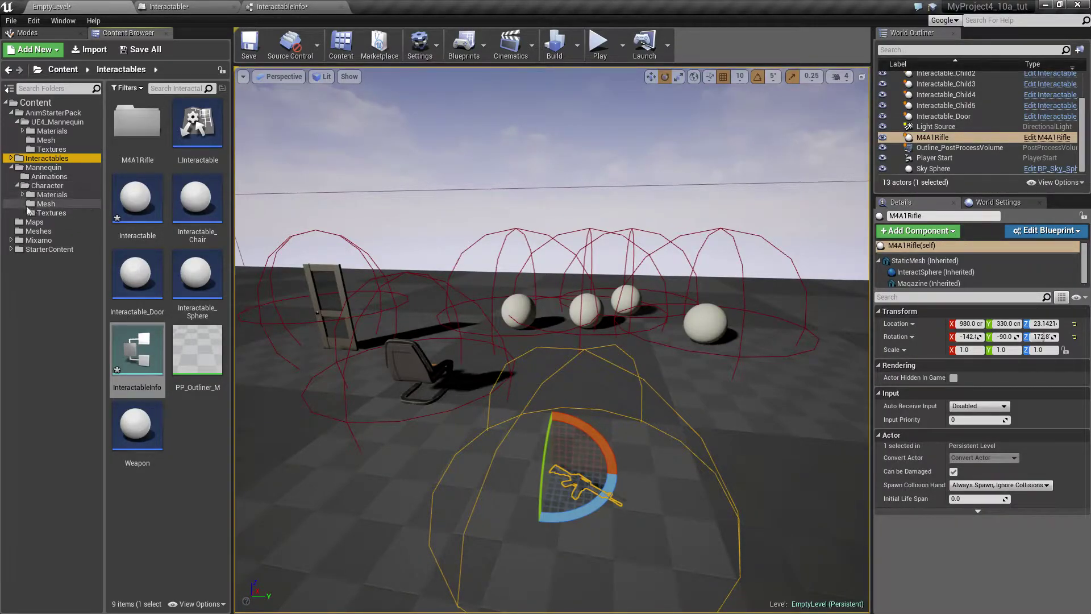
{"action": "left_click", "coordinate": [46, 204]}
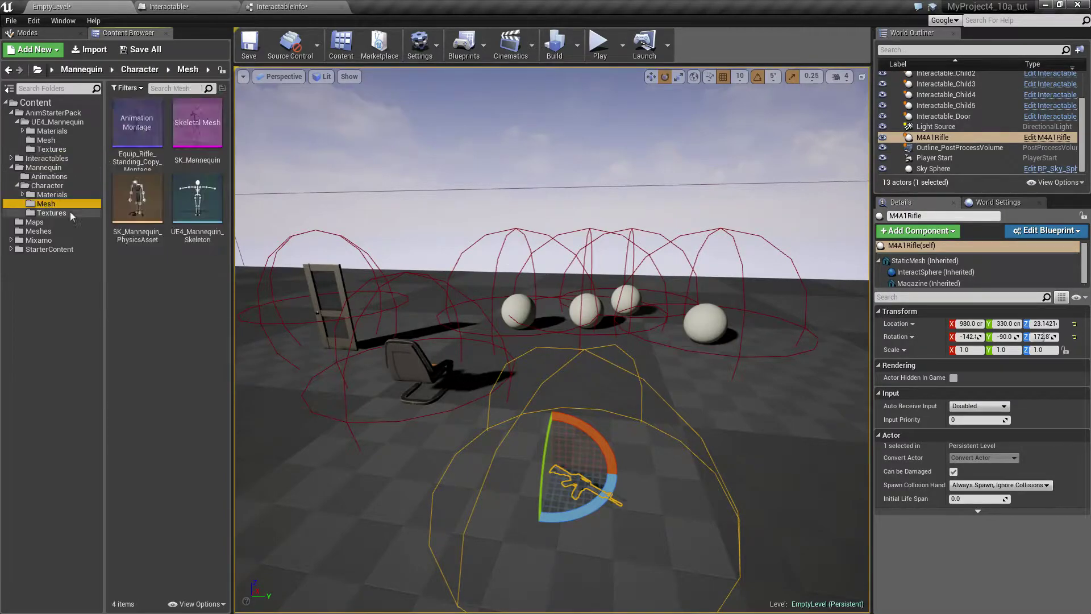
{"action": "left_click", "coordinate": [199, 146]}
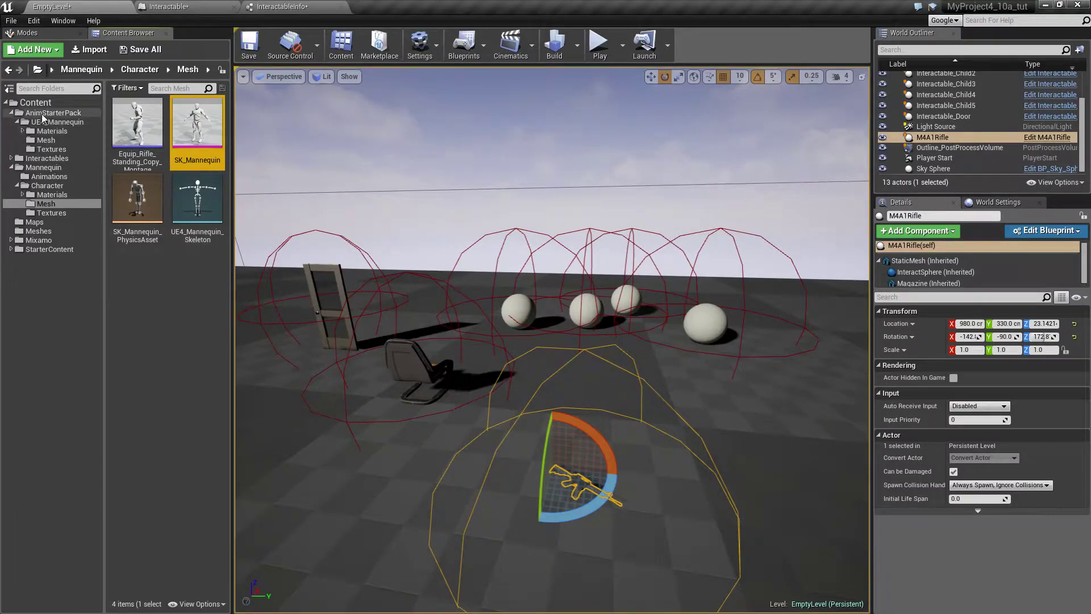
{"action": "left_click", "coordinate": [23, 131]}
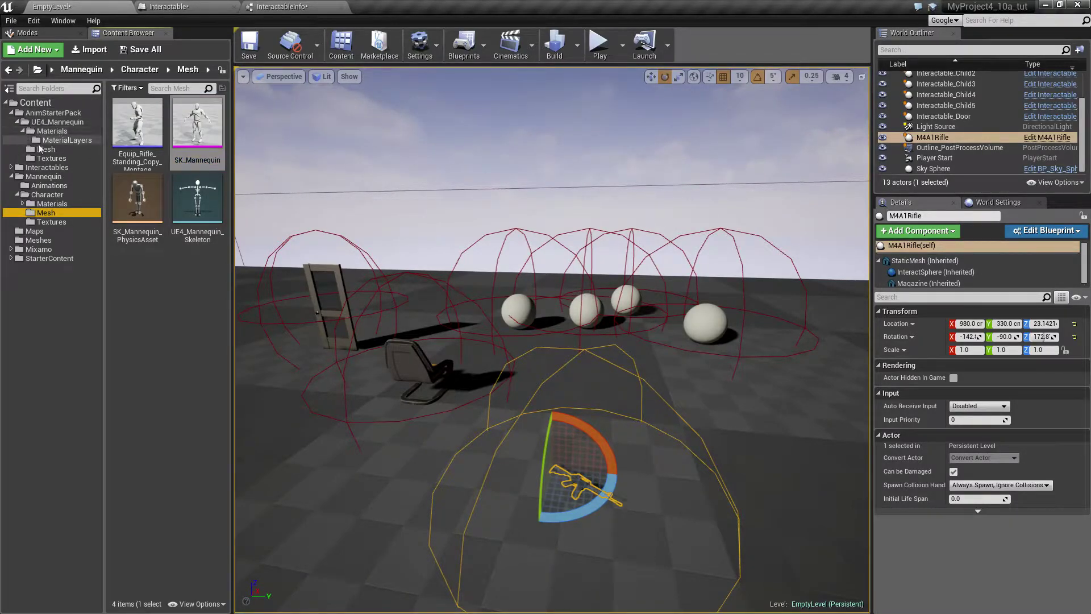
{"action": "left_click", "coordinate": [45, 149]}
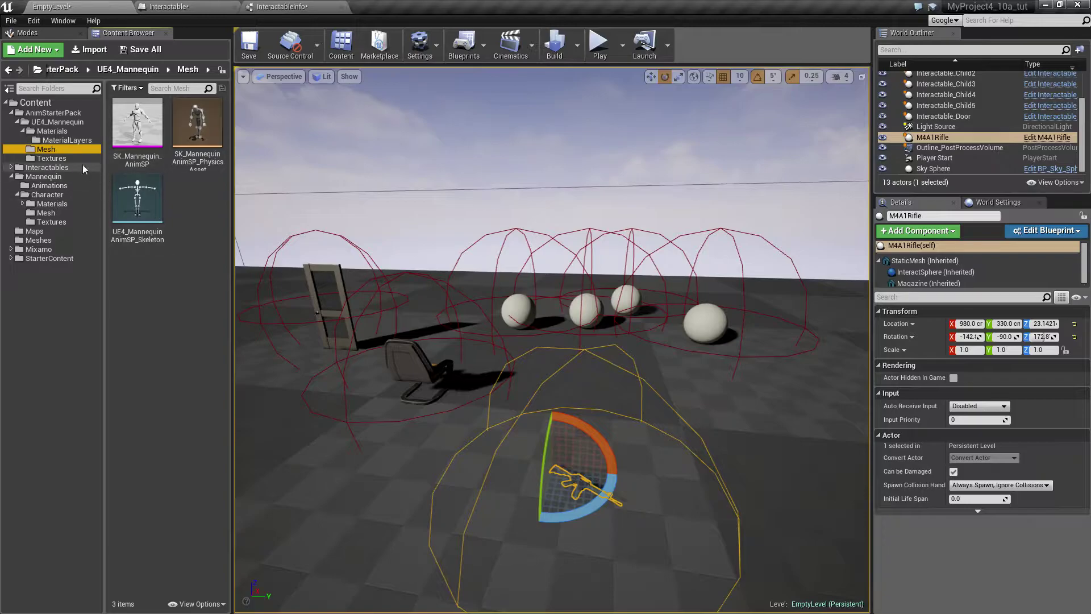
Search the AnimStarterPack folder for "idle" animations.
{"action": "left_click", "coordinate": [47, 113]}
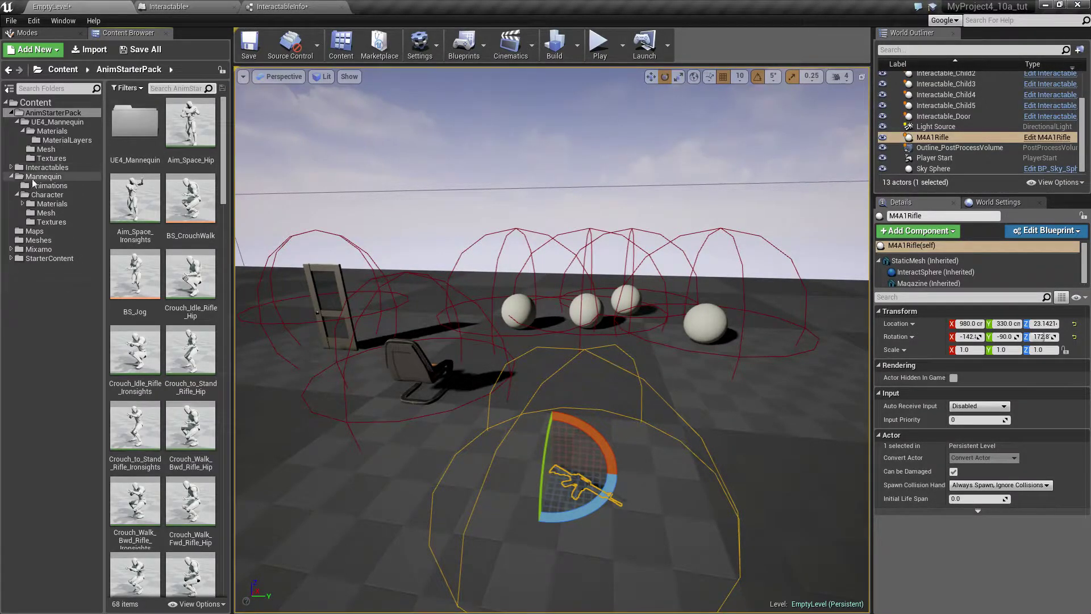
{"action": "left_click", "coordinate": [173, 89]}
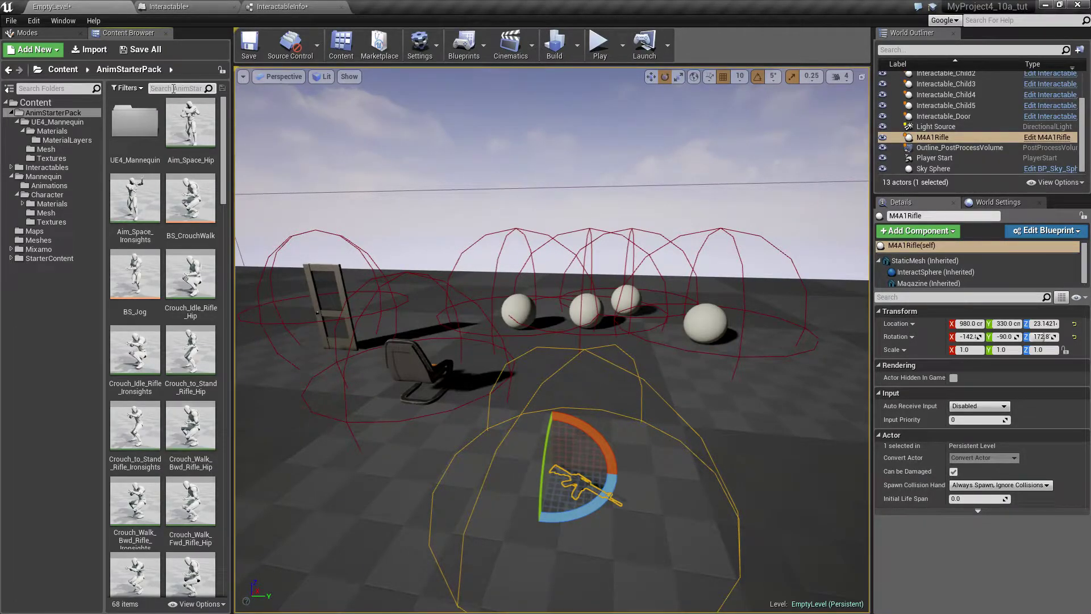
{"action": "type", "text": "idle"}
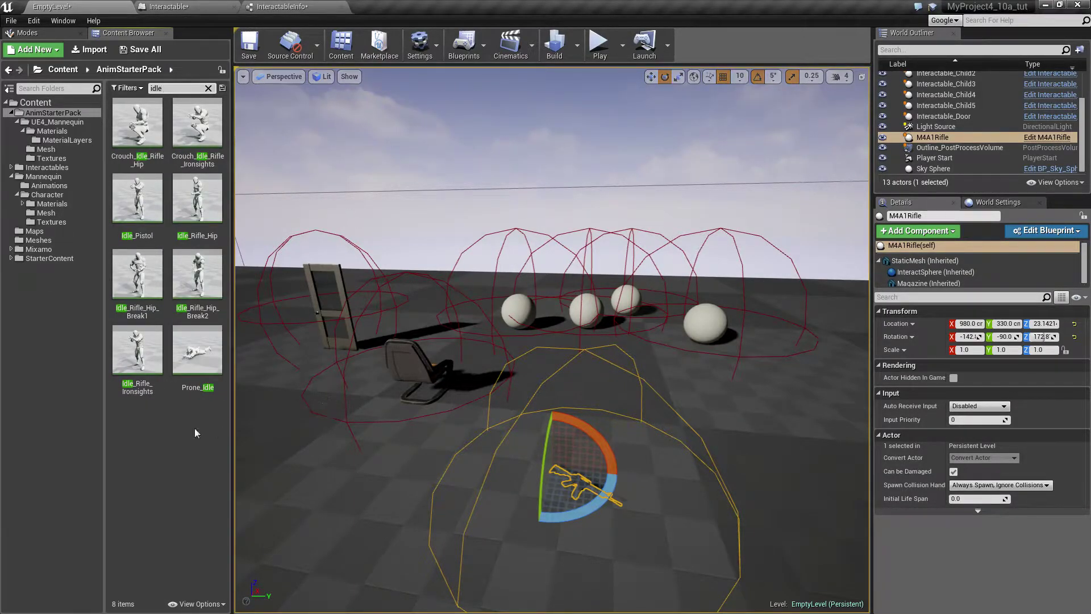
Compare the source and target base poses for duplicating and retargeting Idle_Rifle_Ironsights to UE4_Mannequin_Skeleton, without carrying out the retarget.
{"action": "left_click", "coordinate": [145, 356]}
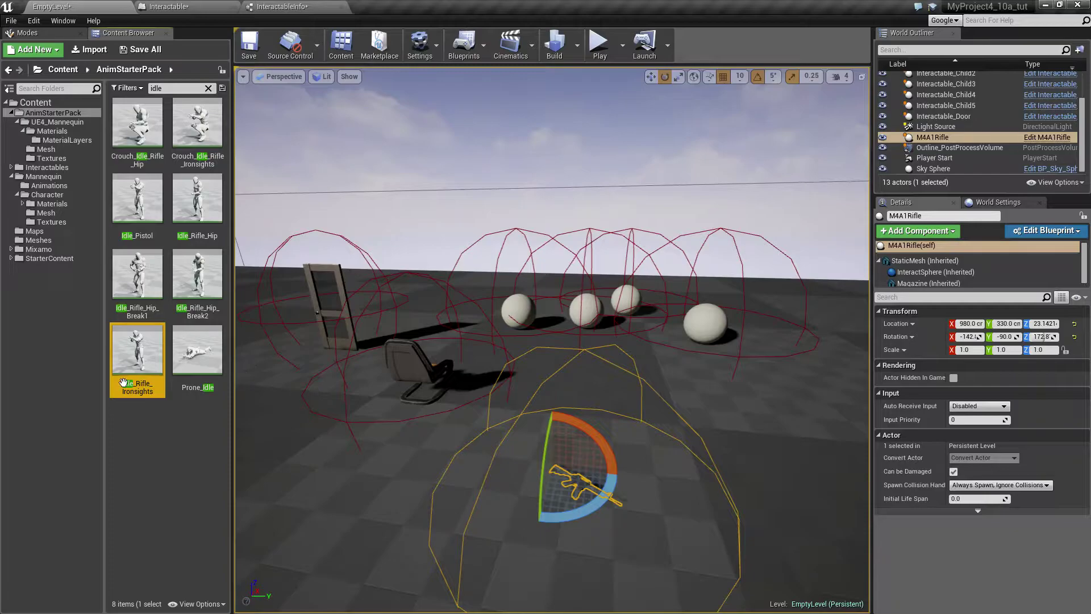
{"action": "right_click", "coordinate": [137, 353]}
{"action": "mouse_move", "coordinate": [180, 104]}
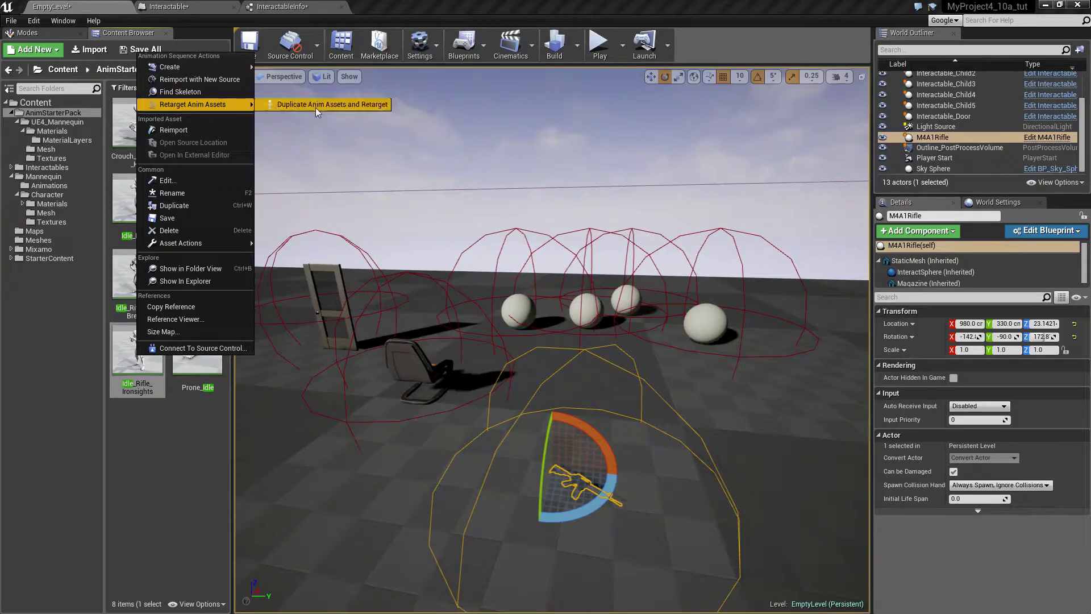
{"action": "left_click", "coordinate": [349, 104]}
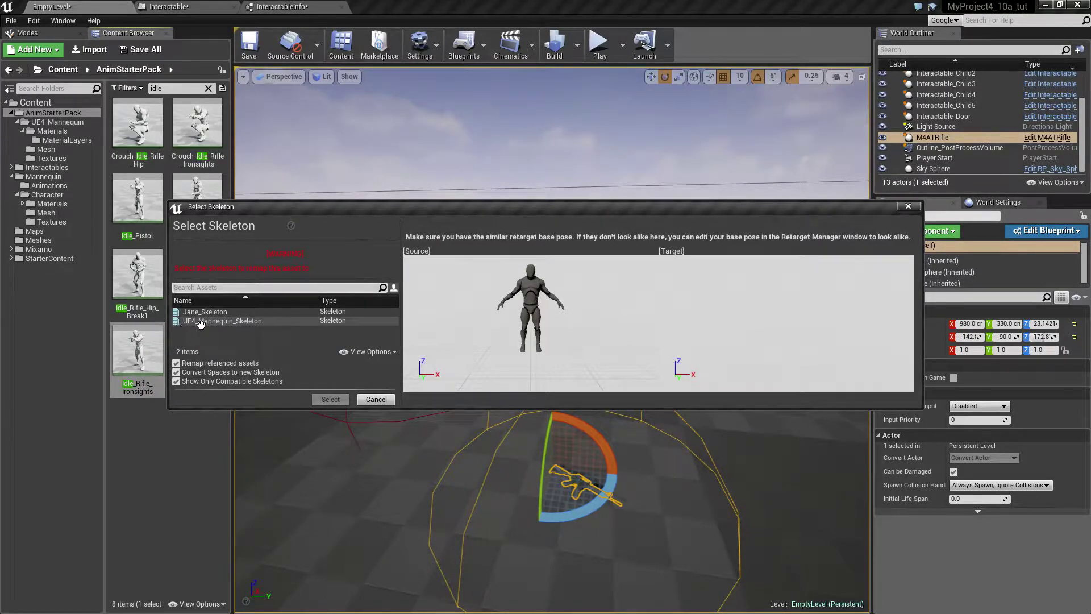
{"action": "left_click", "coordinate": [242, 321]}
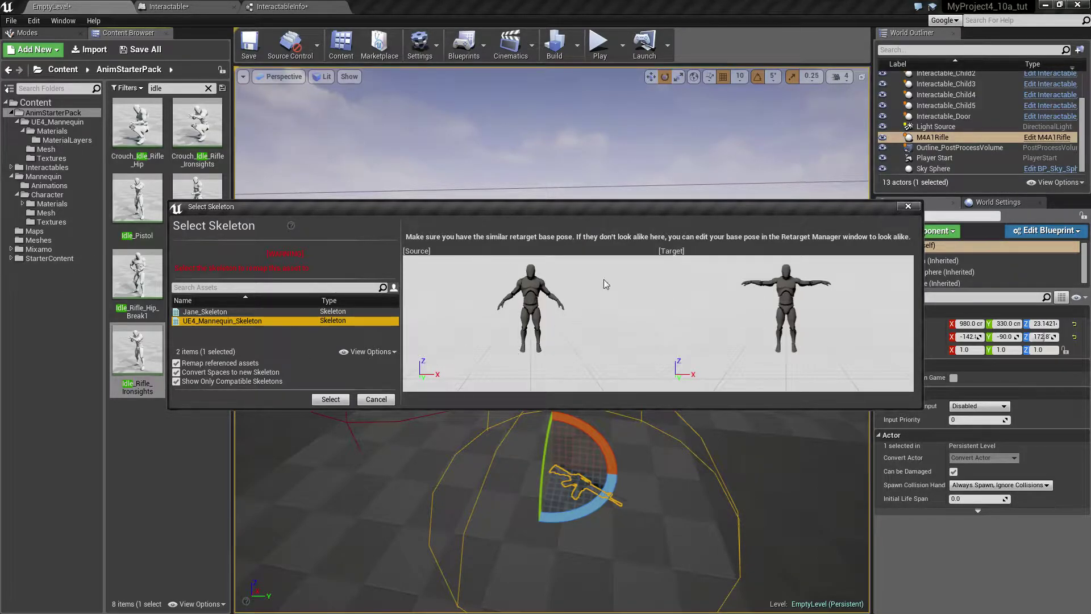
{"action": "left_click", "coordinate": [908, 206]}
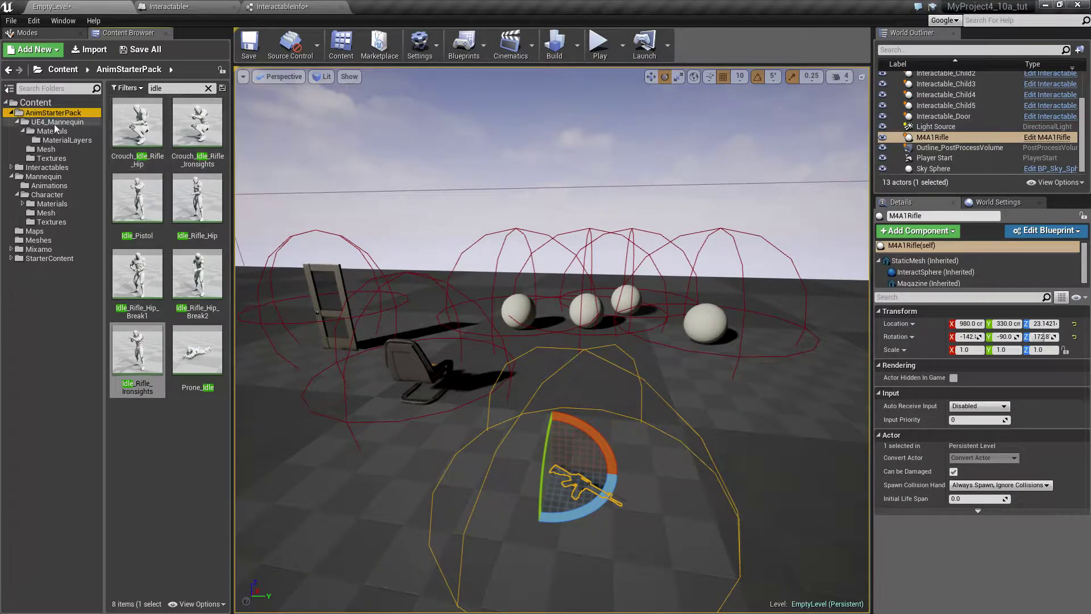
Clear the asset filter in the AnimStarterPack UE4_Mannequin Mesh folder and open the SK_Mannequin_AnimSP skeletal mesh for editing.
{"action": "left_click", "coordinate": [46, 148]}
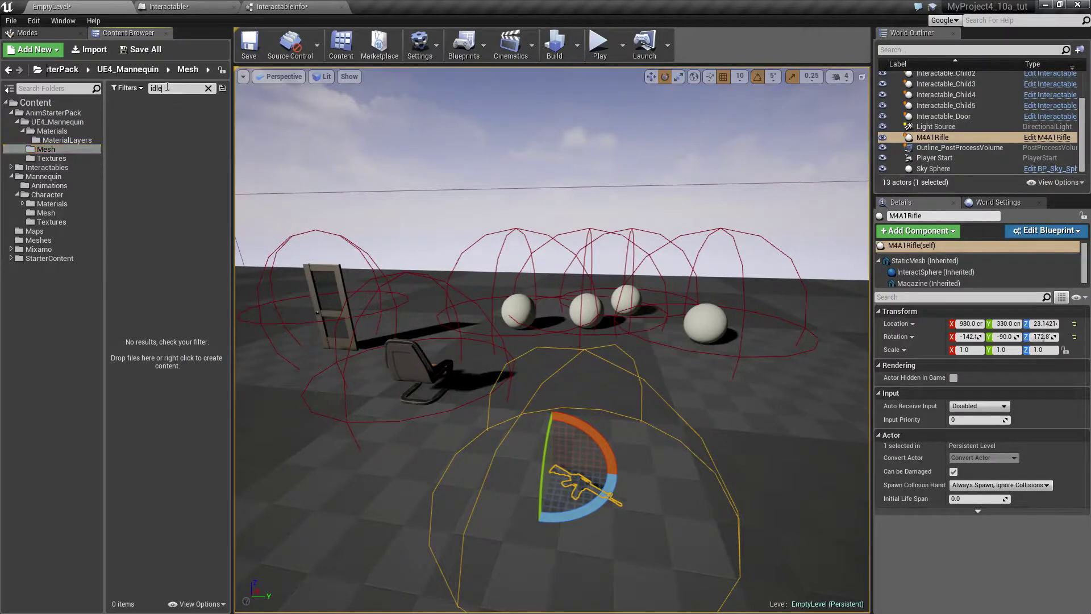
{"action": "left_click", "coordinate": [208, 88]}
{"action": "double_click", "coordinate": [137, 128]}
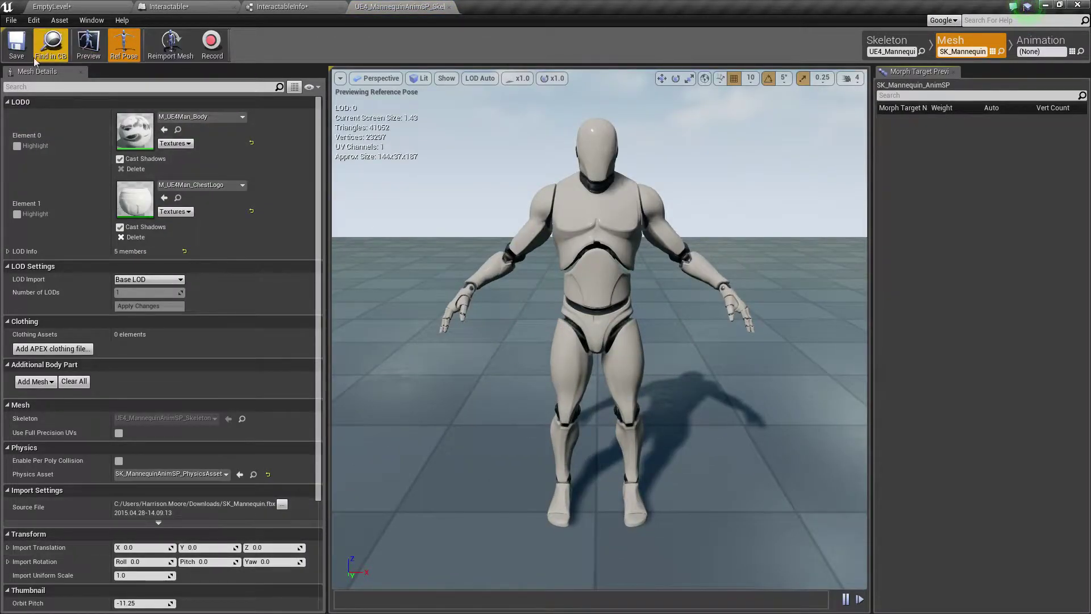
Switch to the mesh's skeleton and show its retarget base pose for editing in the Retarget Manager.
{"action": "left_click", "coordinate": [882, 49]}
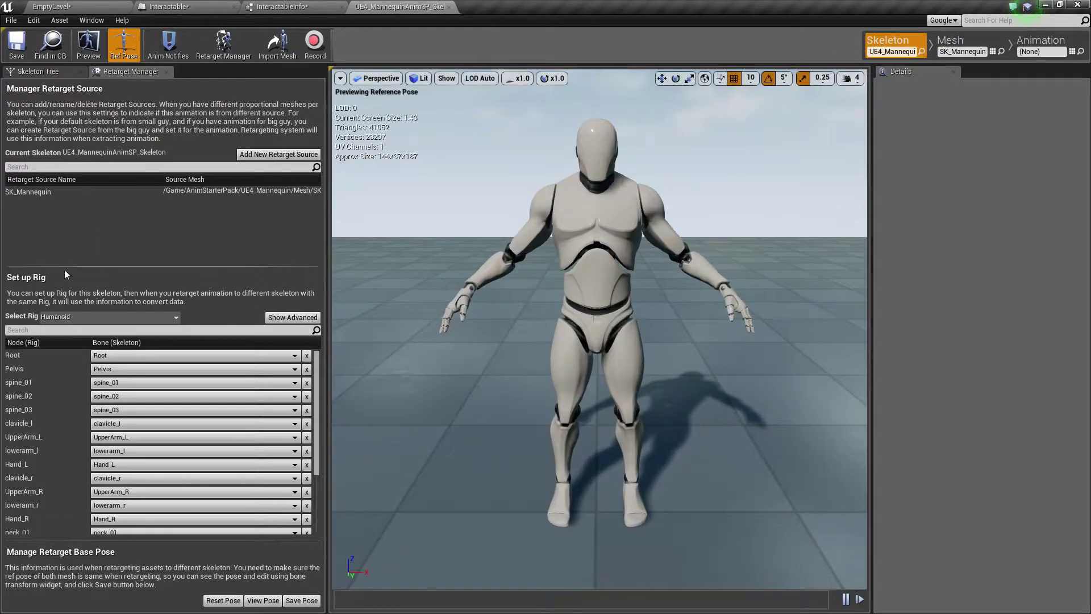
{"action": "left_click", "coordinate": [53, 69]}
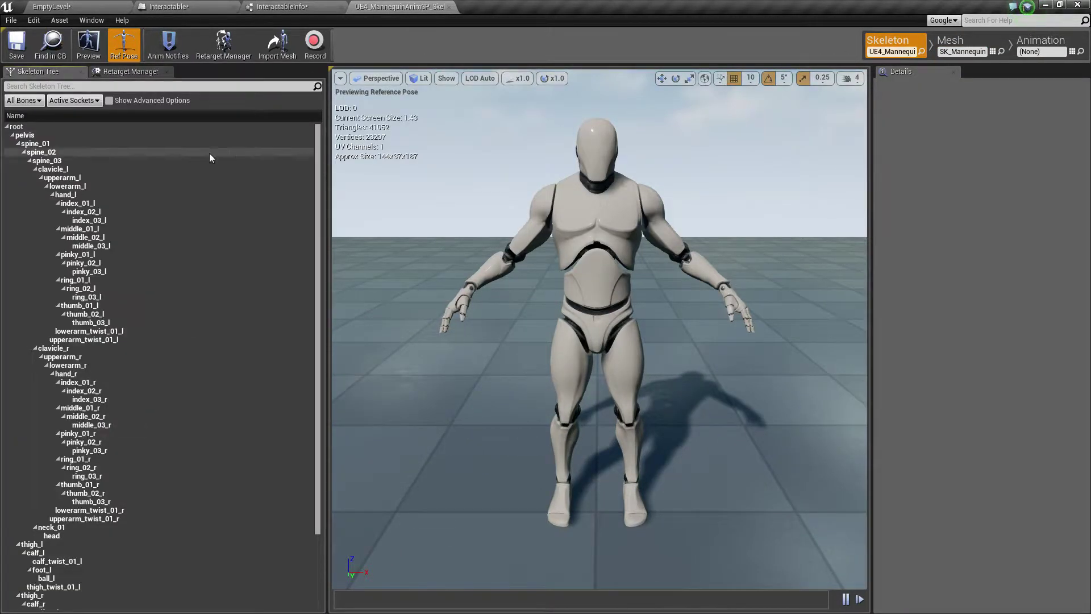
{"action": "left_click", "coordinate": [121, 71]}
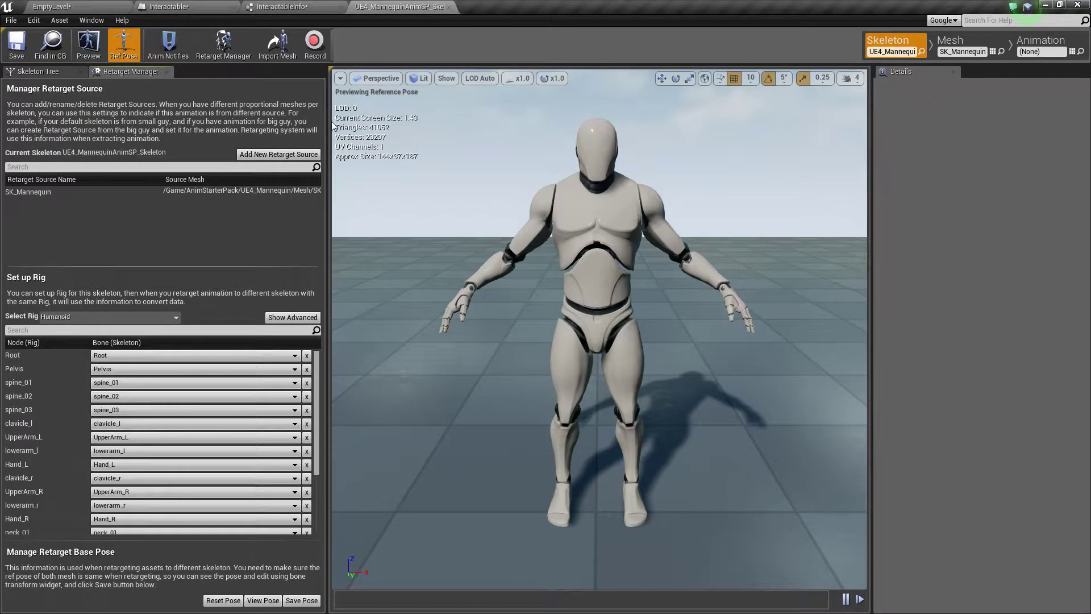
{"action": "left_click", "coordinate": [262, 600]}
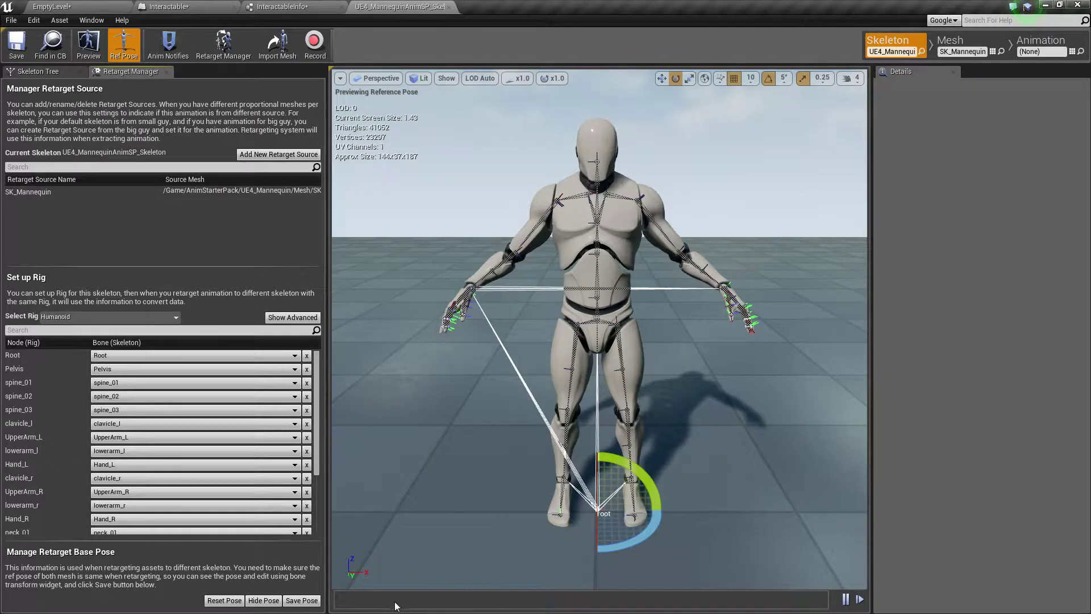
Select the upperarm_l bone and rotate it to raise the mannequin's left arm to horizontal.
{"action": "left_click", "coordinate": [555, 203]}
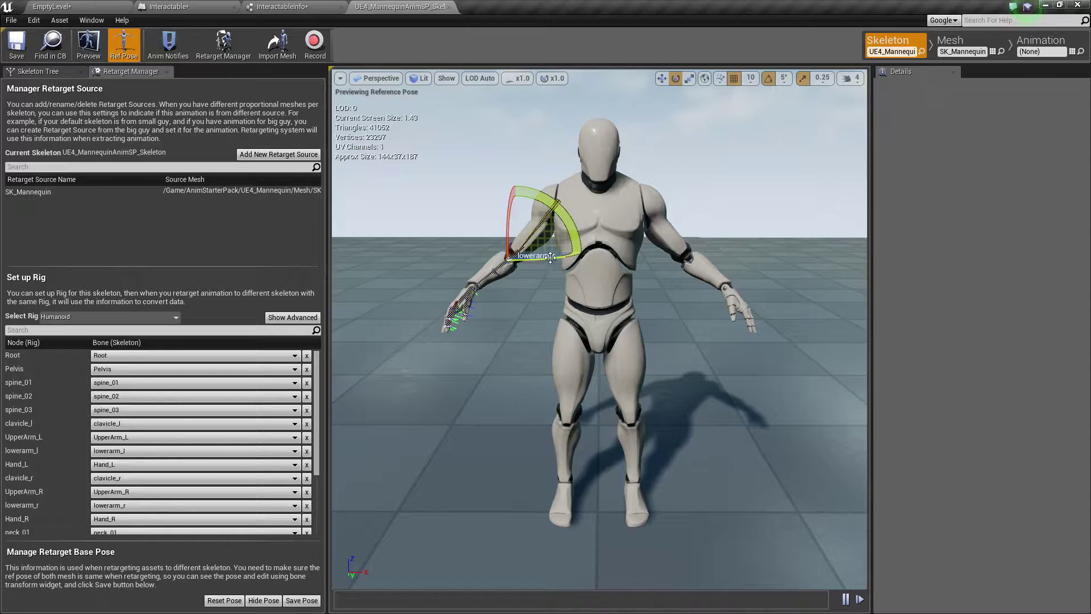
{"action": "left_click", "coordinate": [555, 195]}
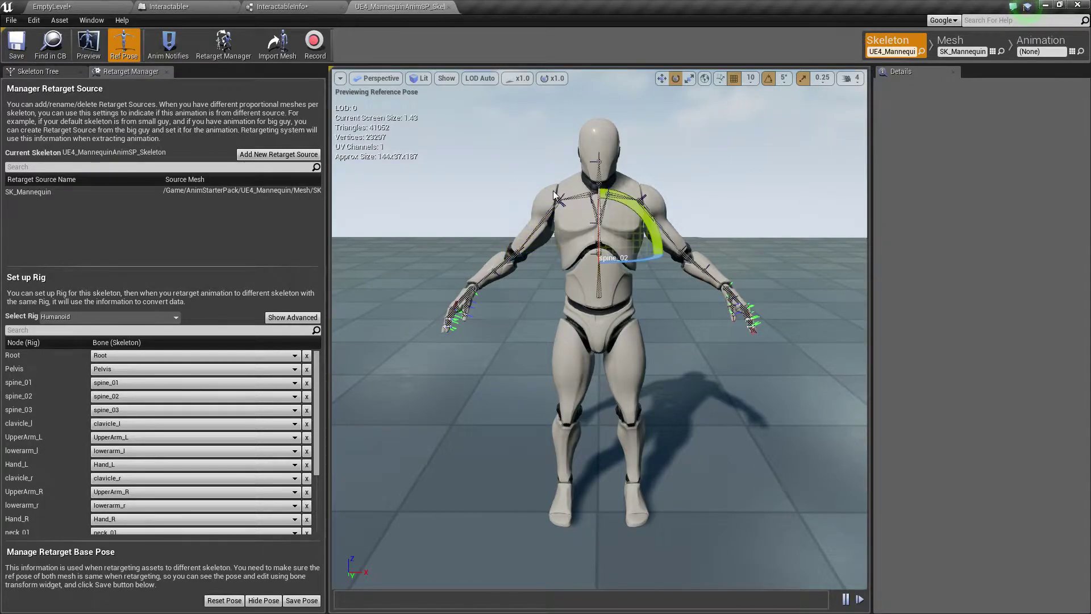
{"action": "left_click", "coordinate": [555, 205]}
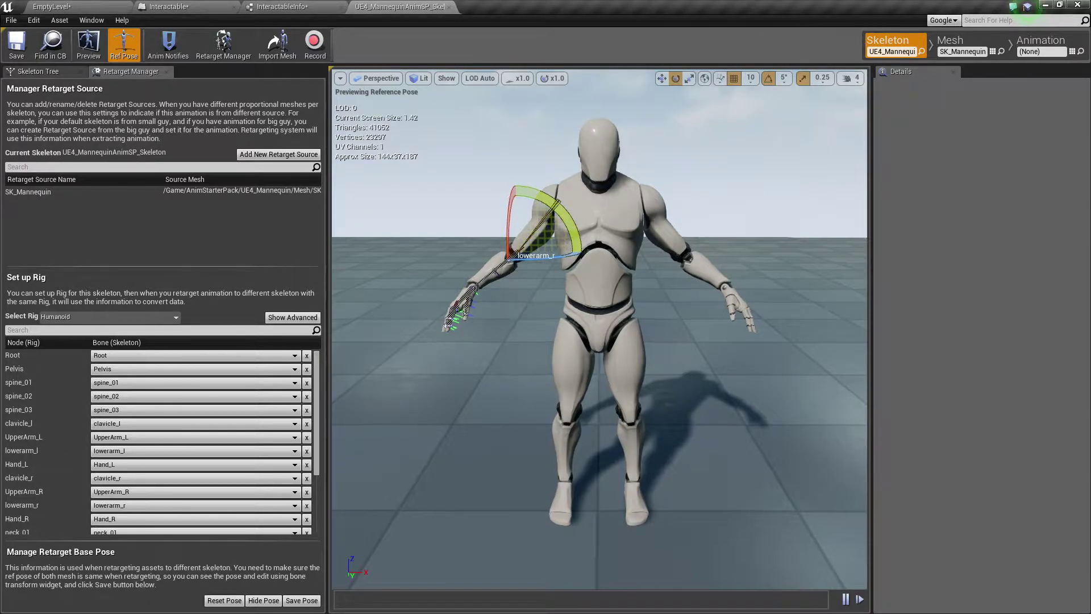
{"action": "left_click", "coordinate": [639, 190]}
{"action": "right_click_drag", "start_coordinate": [632, 174], "coordinate": [657, 183]}
{"action": "left_click", "coordinate": [648, 271]}
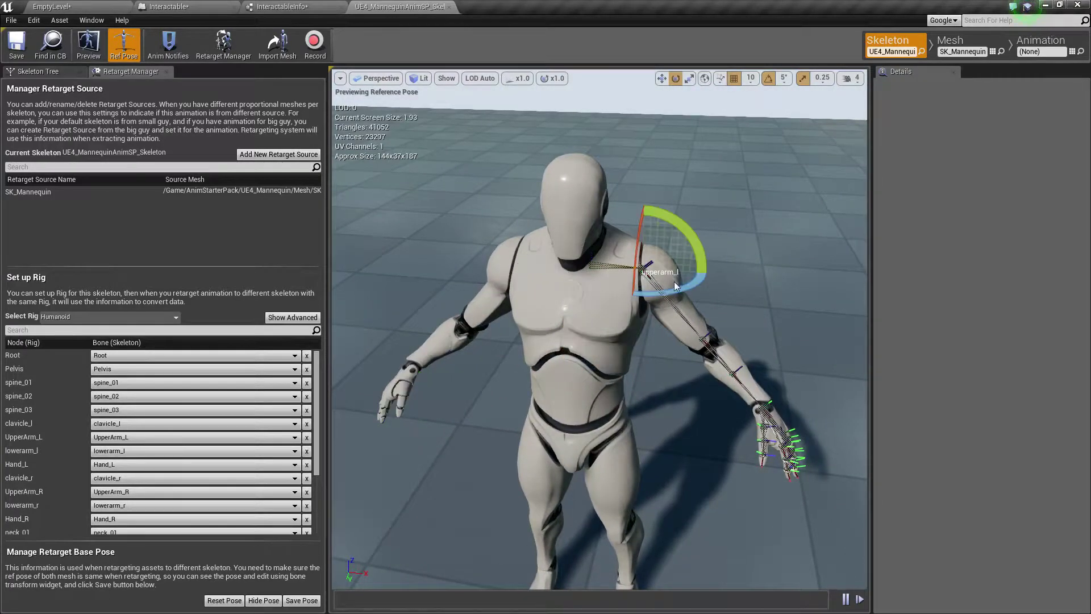
{"action": "left_click_drag", "start_coordinate": [676, 286], "coordinate": [685, 244]}
{"action": "right_click_drag", "start_coordinate": [685, 244], "coordinate": [704, 125]}
Select the upperarm_r bone and rotate it by -45° to raise the mannequin's right arm to horizontal.
{"action": "right_click_drag", "start_coordinate": [545, 313], "coordinate": [551, 381]}
{"action": "left_click", "coordinate": [500, 398]}
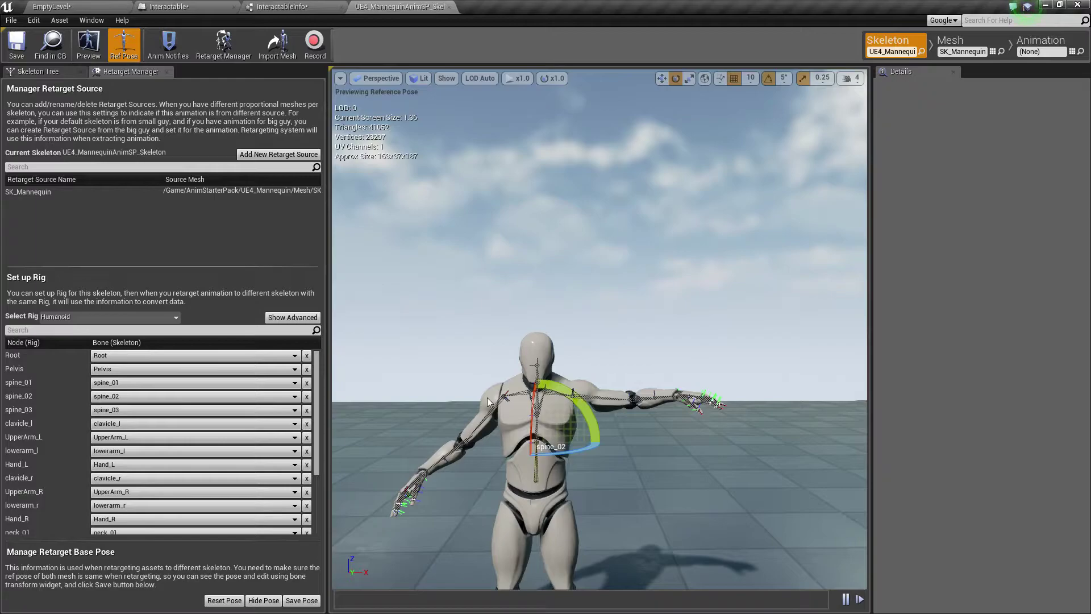
{"action": "right_click_drag", "start_coordinate": [486, 398], "coordinate": [582, 379]}
{"action": "left_click_drag", "start_coordinate": [582, 380], "coordinate": [563, 387], "text": "alt"}
{"action": "left_click", "coordinate": [562, 390]}
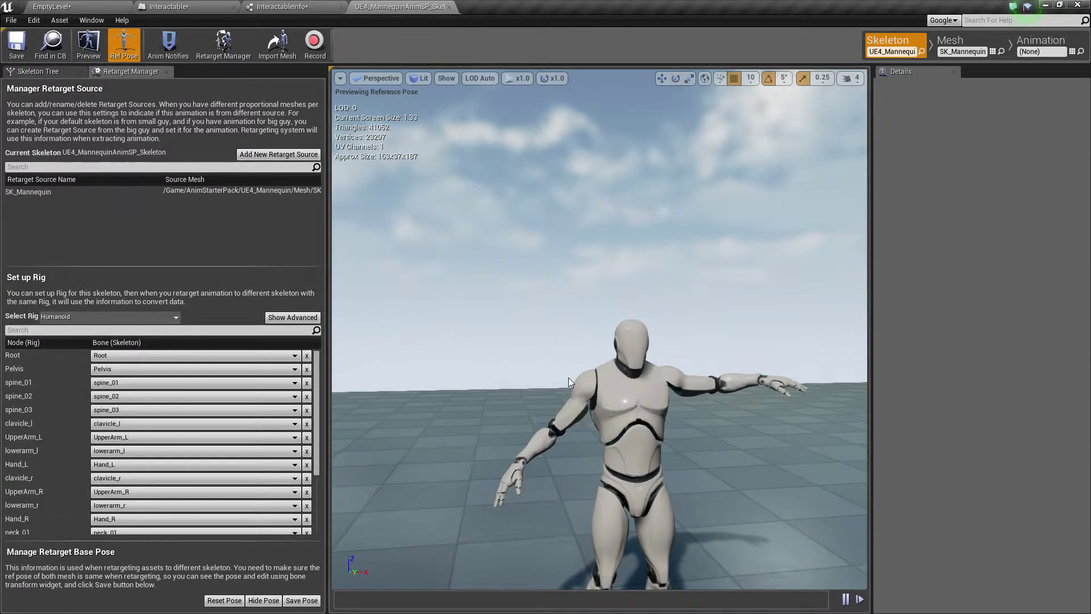
{"action": "left_click", "coordinate": [585, 379]}
{"action": "left_click", "coordinate": [544, 368]}
{"action": "right_click_drag", "start_coordinate": [496, 352], "coordinate": [546, 407]}
{"action": "left_click", "coordinate": [533, 381]}
{"action": "left_click_drag", "start_coordinate": [511, 369], "coordinate": [544, 387], "text": "alt"}
{"action": "left_click", "coordinate": [483, 359]}
{"action": "left_click", "coordinate": [483, 359]}
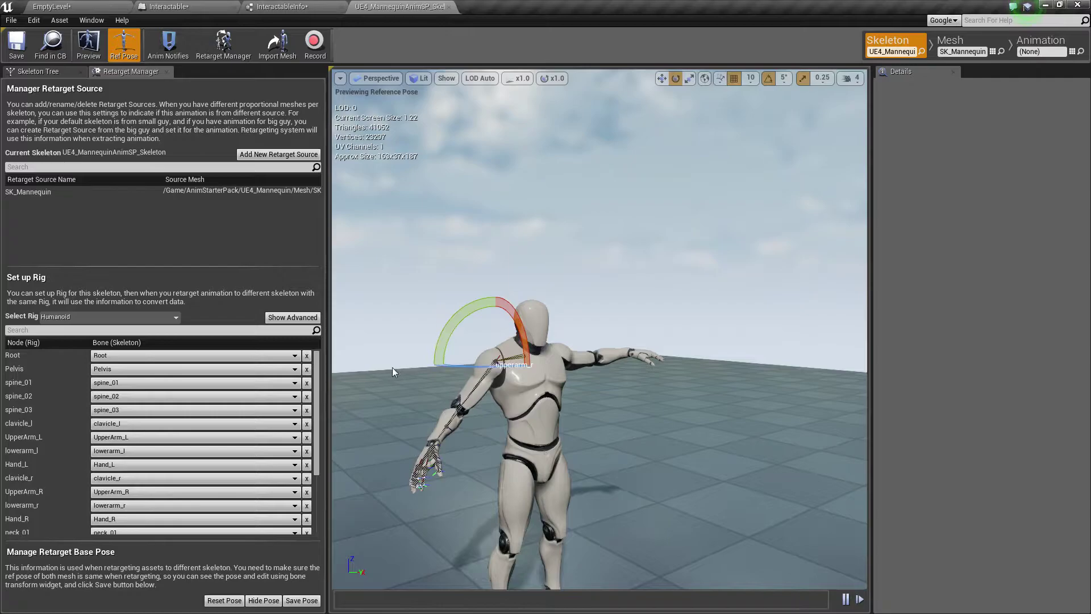
{"action": "right_click_drag", "start_coordinate": [392, 367], "coordinate": [532, 389]}
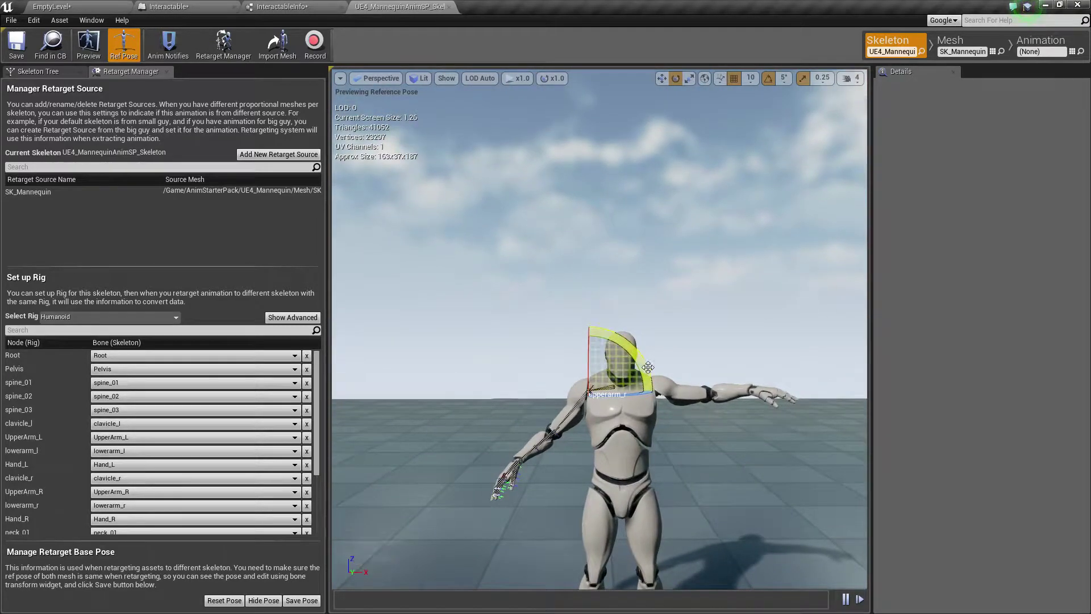
{"action": "left_click_drag", "start_coordinate": [643, 361], "coordinate": [638, 440]}
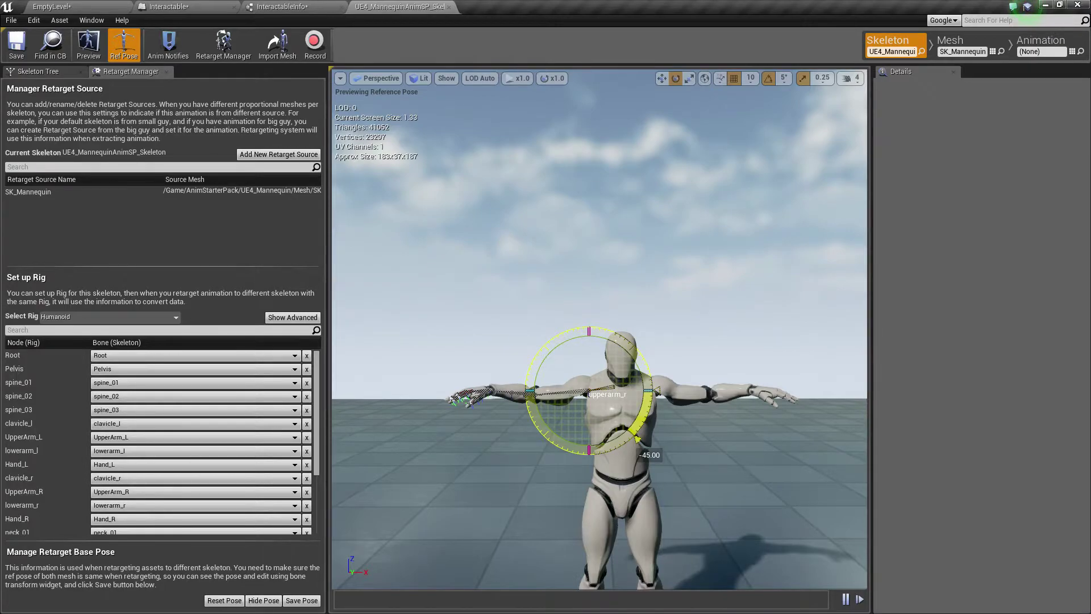
Rotate the lowerarm_l bone in the horizontal plane to bring the left forearm in line with its upper arm.
{"action": "right_click_drag", "start_coordinate": [489, 304], "coordinate": [397, 346]}
{"action": "scroll", "coordinate": [421, 382], "scroll_direction": "up", "scroll_amount": 2}
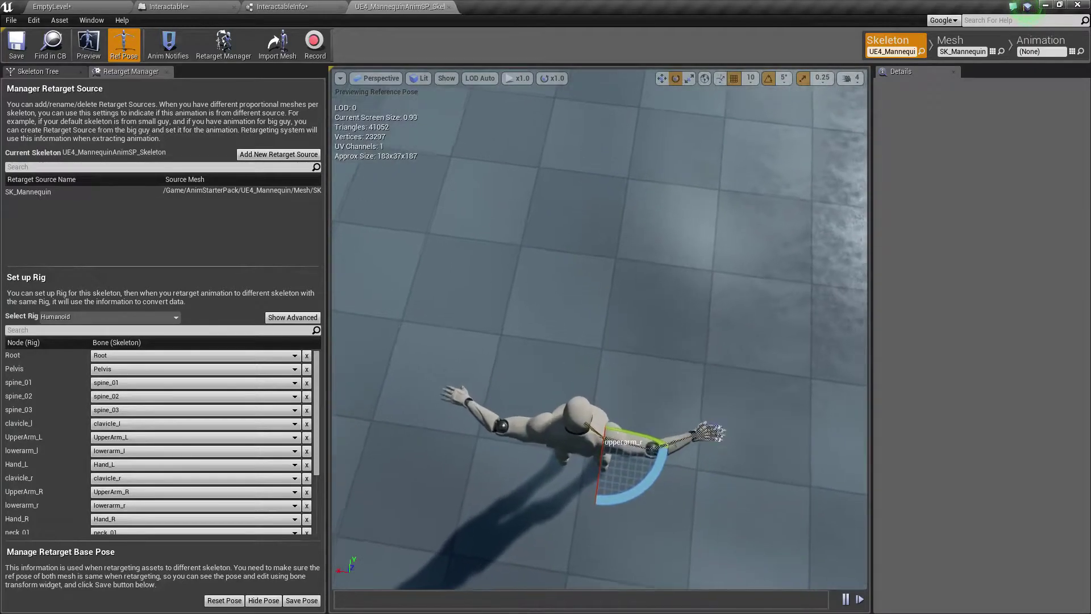
{"action": "left_click", "coordinate": [499, 432]}
{"action": "left_click_drag", "start_coordinate": [517, 451], "coordinate": [483, 436]}
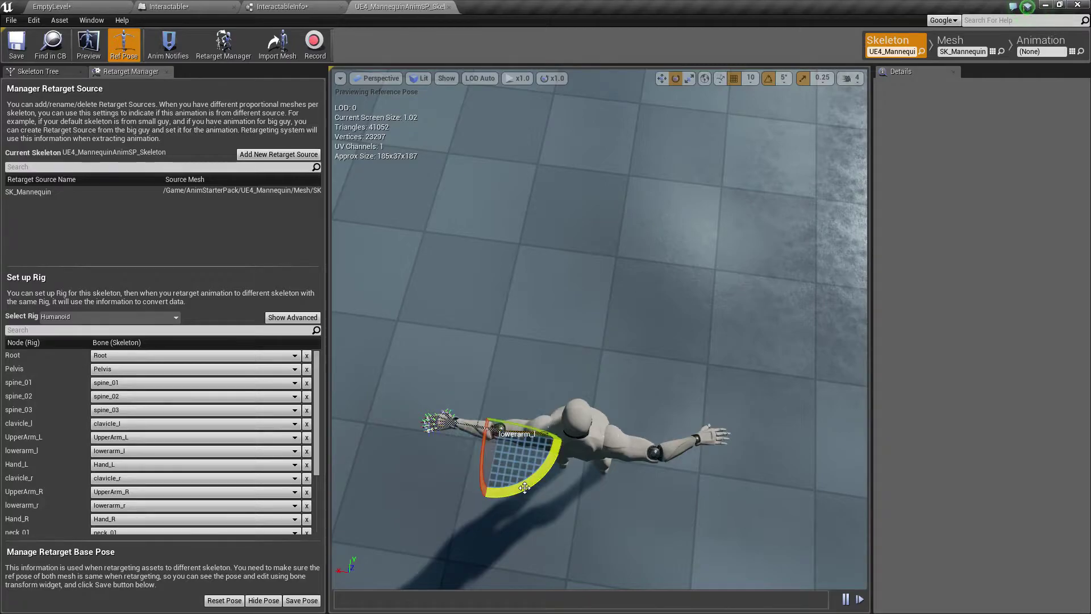
Rotate the lowerarm_r bone in the horizontal plane to straighten the right arm, and check the resulting T-pose from the front.
{"action": "left_click", "coordinate": [687, 447]}
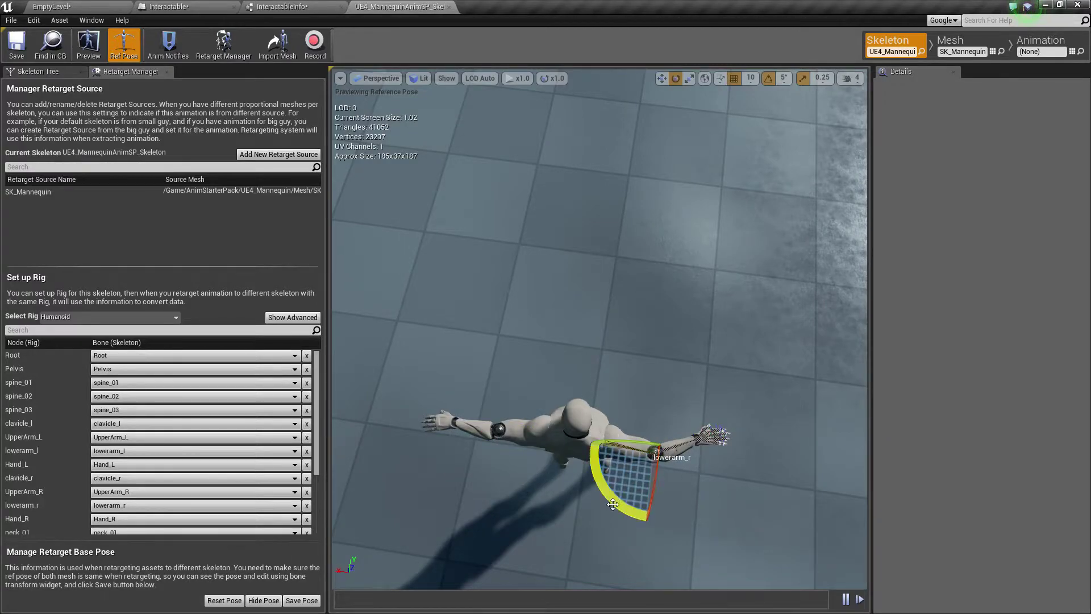
{"action": "left_click_drag", "start_coordinate": [617, 504], "coordinate": [639, 491]}
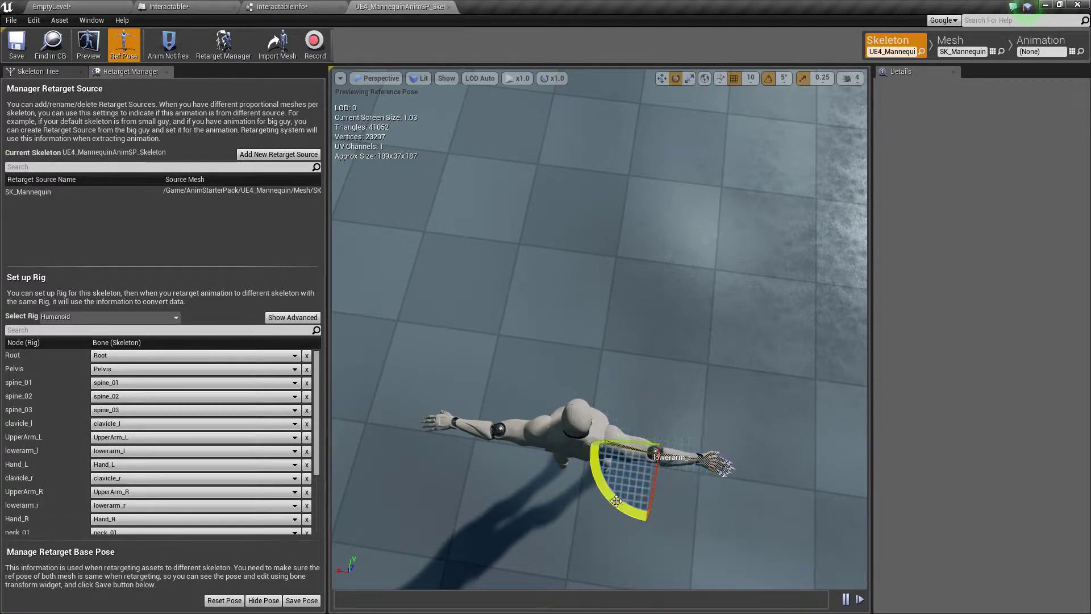
{"action": "right_click_drag", "start_coordinate": [625, 449], "coordinate": [858, 273]}
{"action": "right_click_drag", "start_coordinate": [608, 469], "coordinate": [613, 476]}
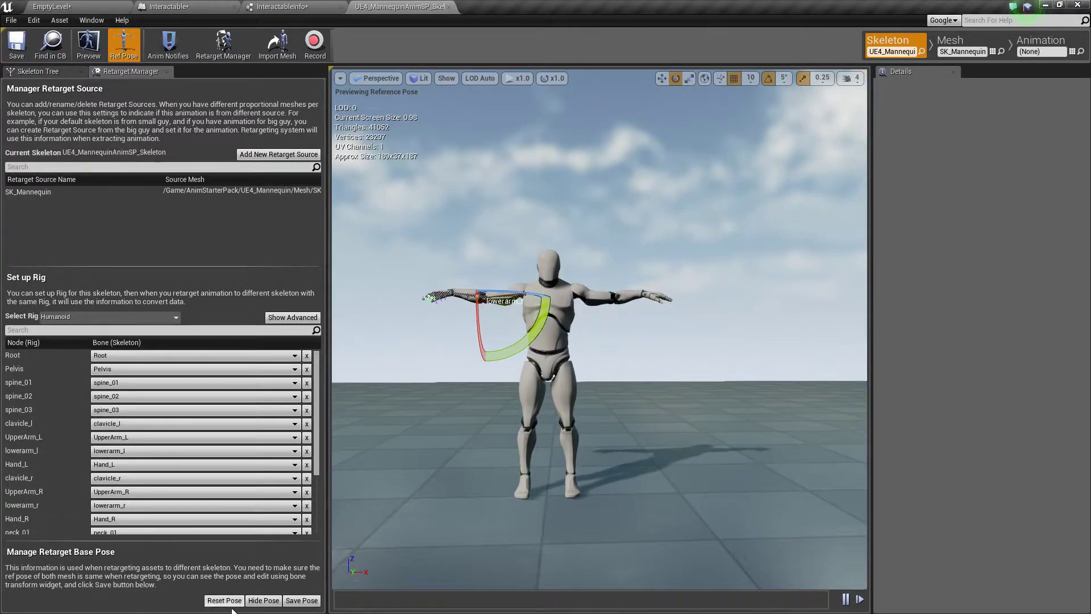
Save the edited T-pose as the retarget base pose, check it, and close the skeleton and InteractableInfo editors.
{"action": "left_click", "coordinate": [297, 601]}
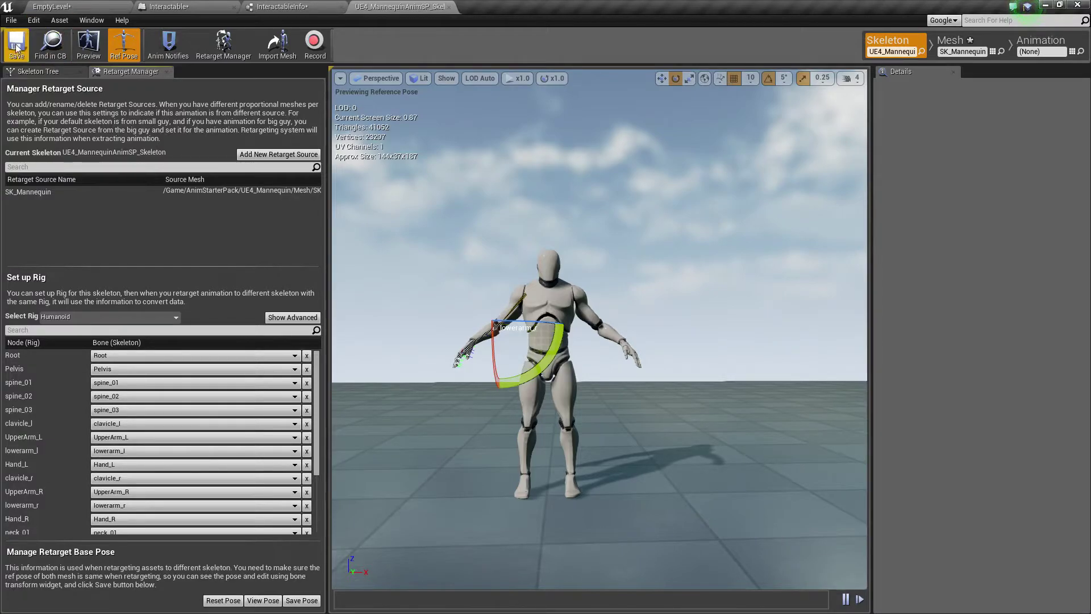
{"action": "left_click", "coordinate": [263, 600]}
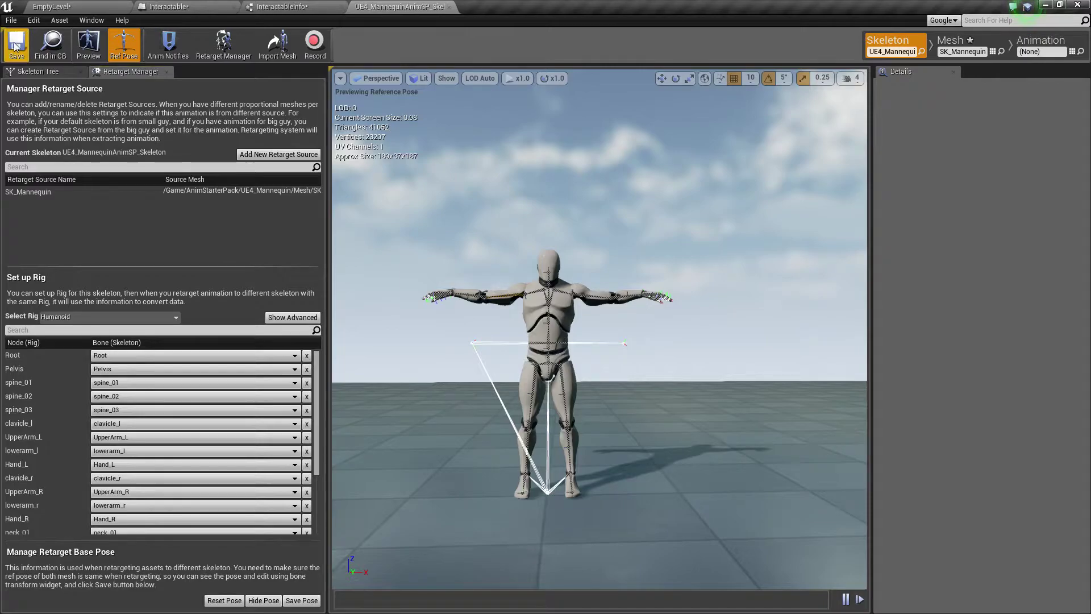
{"action": "left_click", "coordinate": [449, 7]}
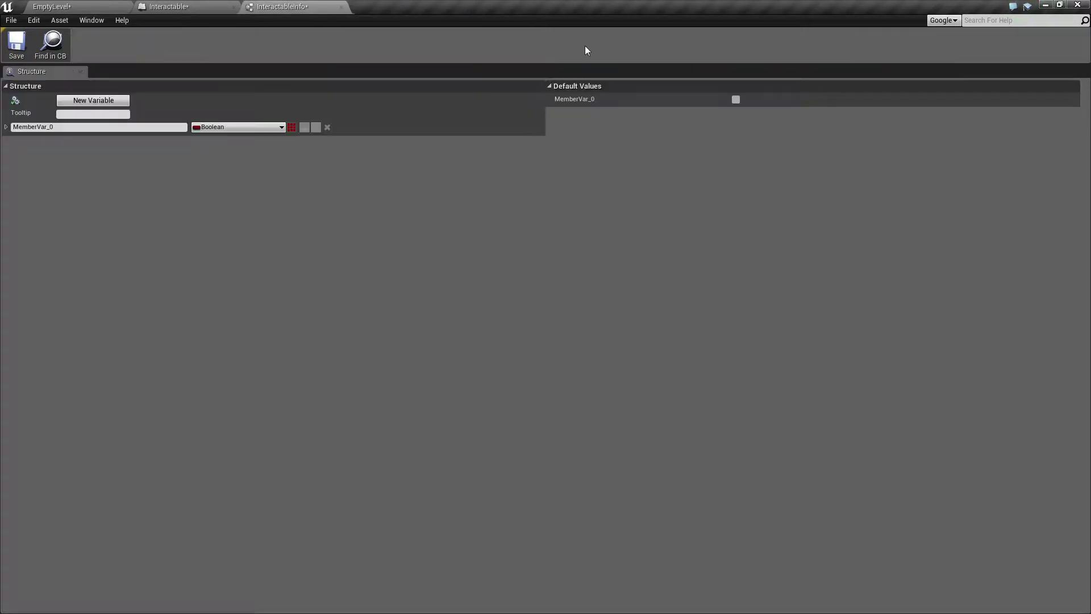
{"action": "left_click", "coordinate": [341, 7]}
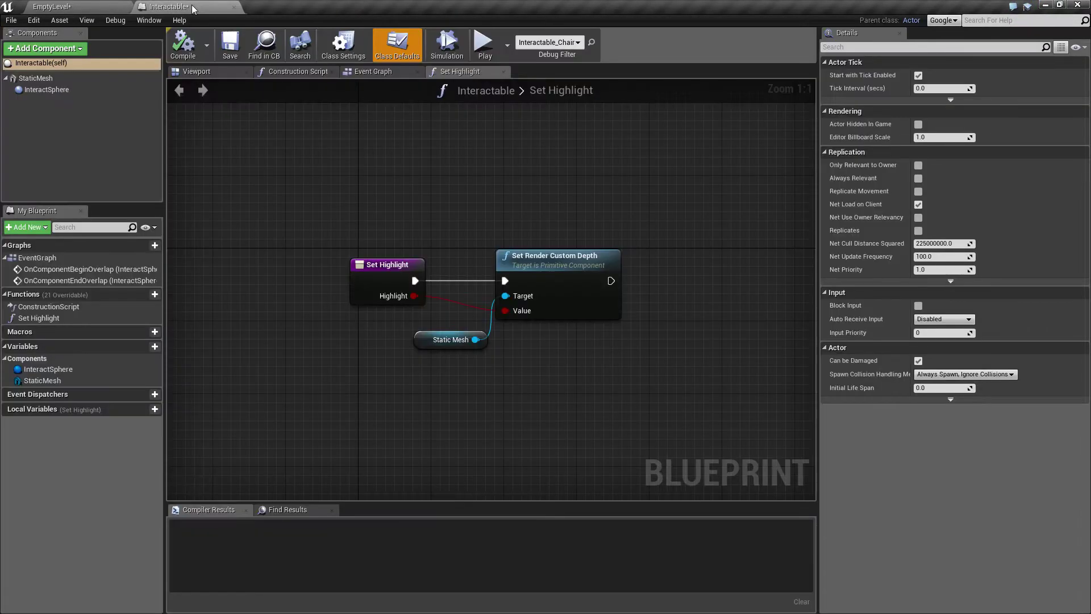
Return to the level and filter the AnimStarterPack folder for "idle" assets.
{"action": "left_click", "coordinate": [61, 8]}
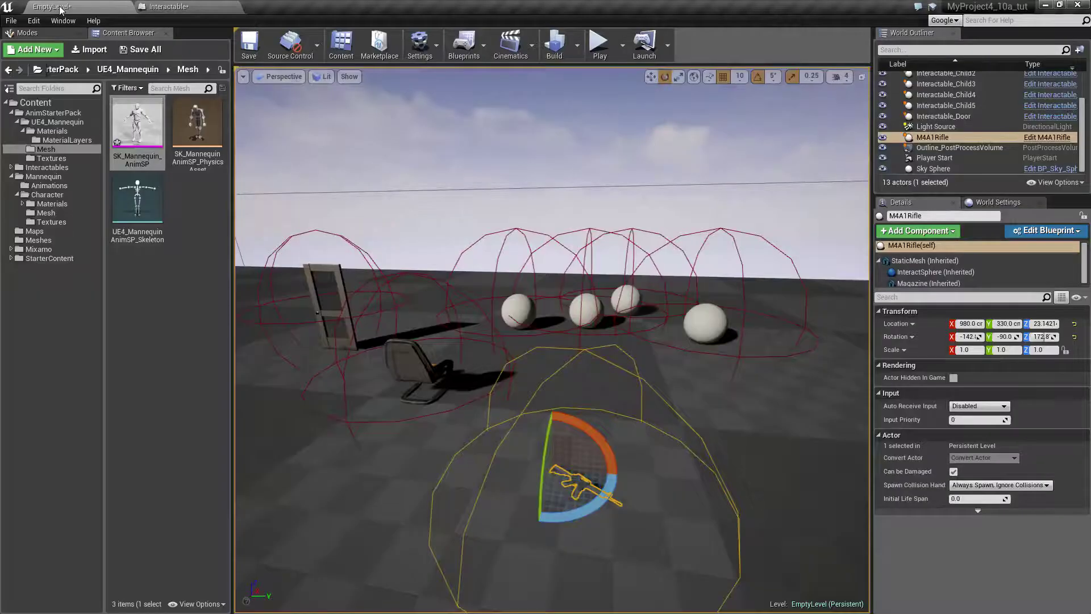
{"action": "left_click", "coordinate": [43, 111]}
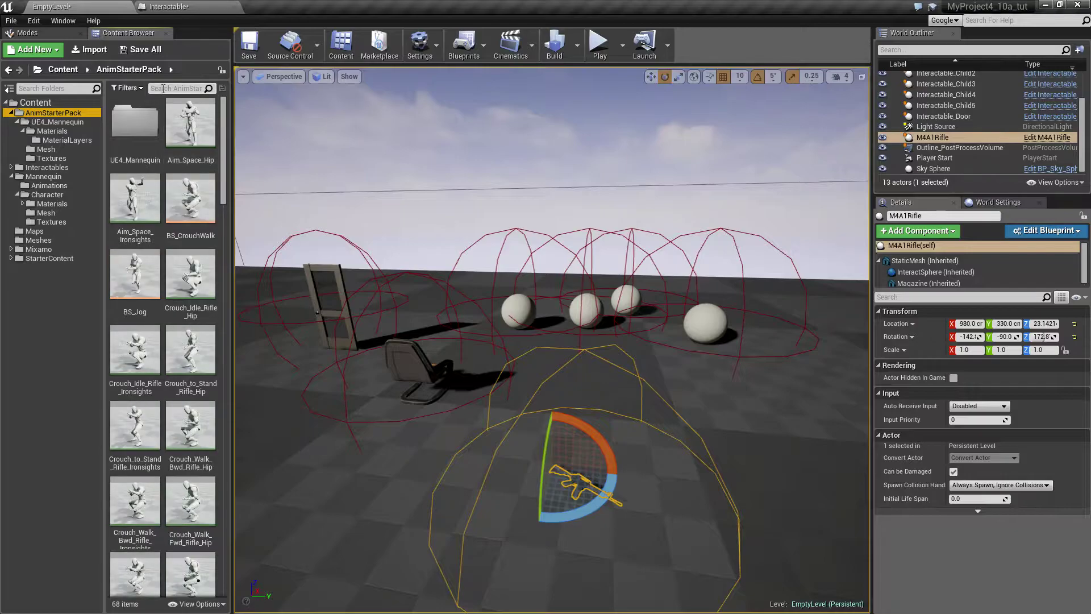
{"action": "left_click", "coordinate": [163, 88]}
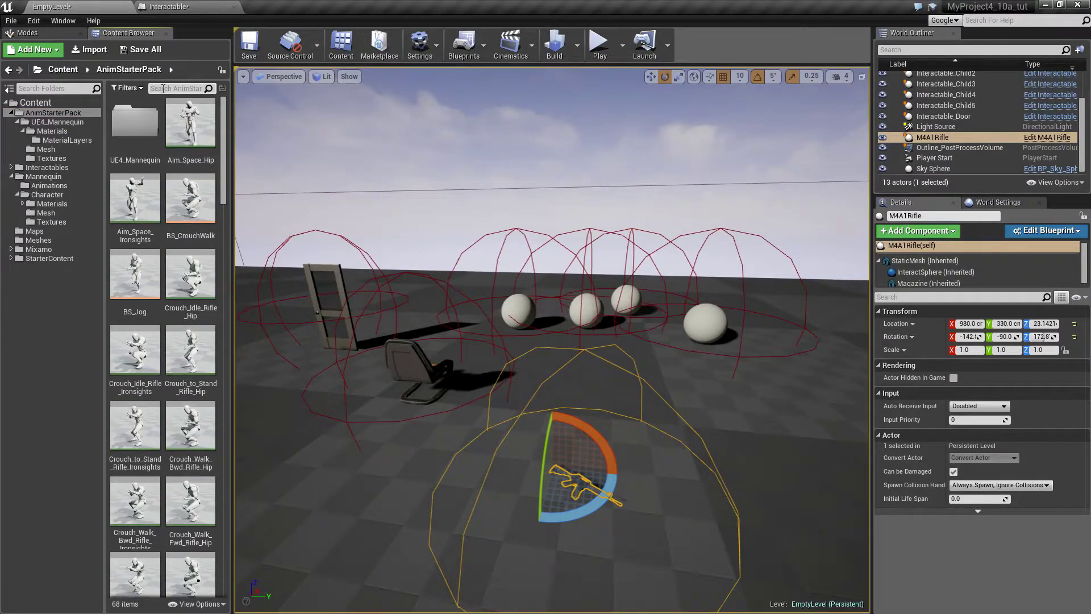
{"action": "type", "text": "idle"}
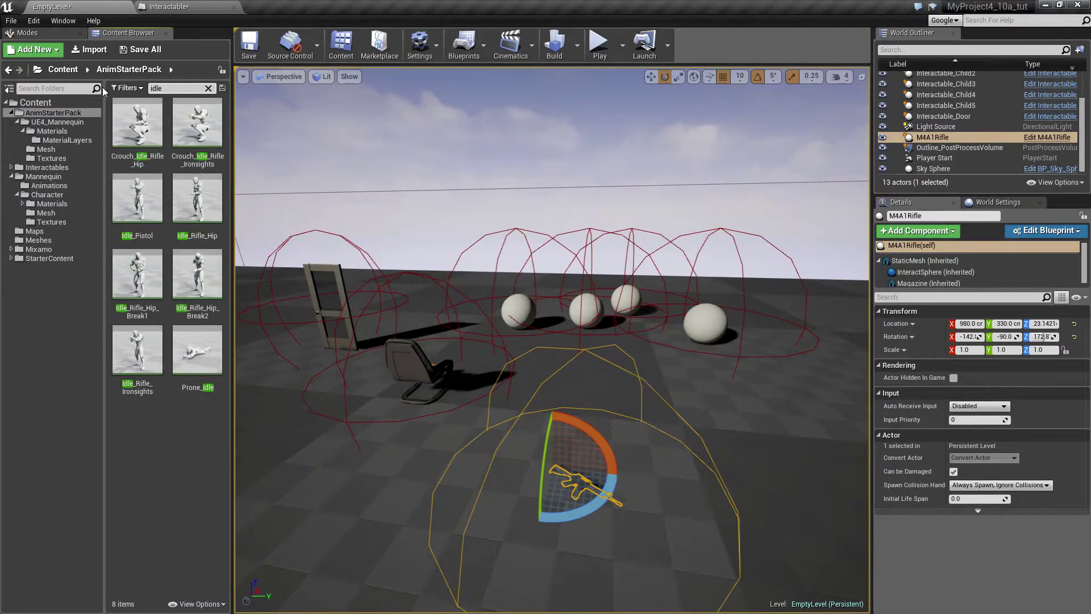
Duplicate and retarget the Idle_Rifle_Ironsights animation to UE4_Mannequin_Skeleton.
{"action": "left_click", "coordinate": [138, 365]}
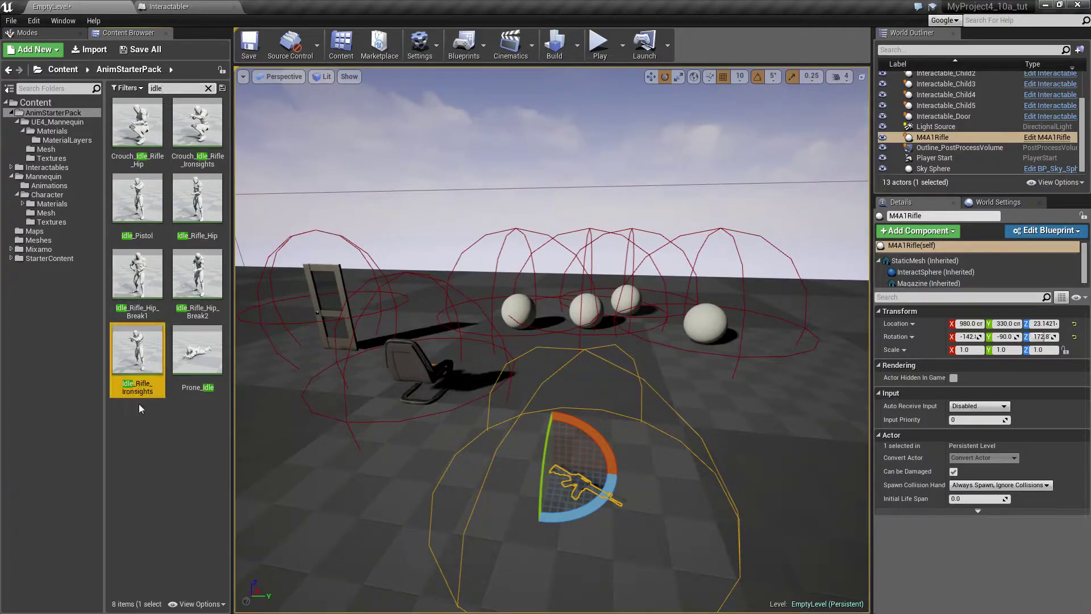
{"action": "right_click", "coordinate": [138, 342]}
{"action": "mouse_move", "coordinate": [214, 94]}
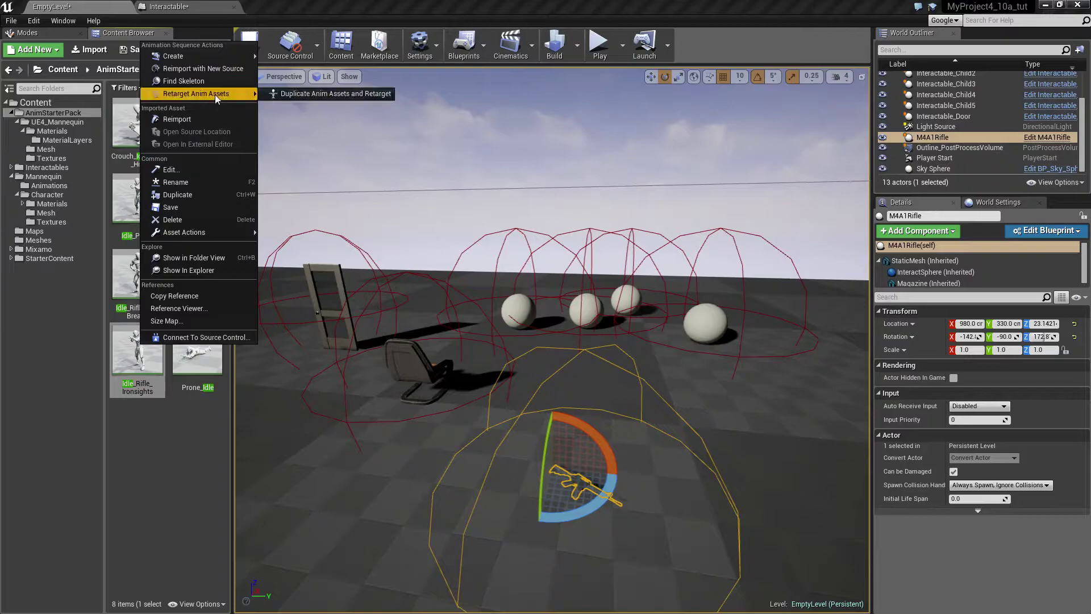
{"action": "left_click", "coordinate": [298, 92]}
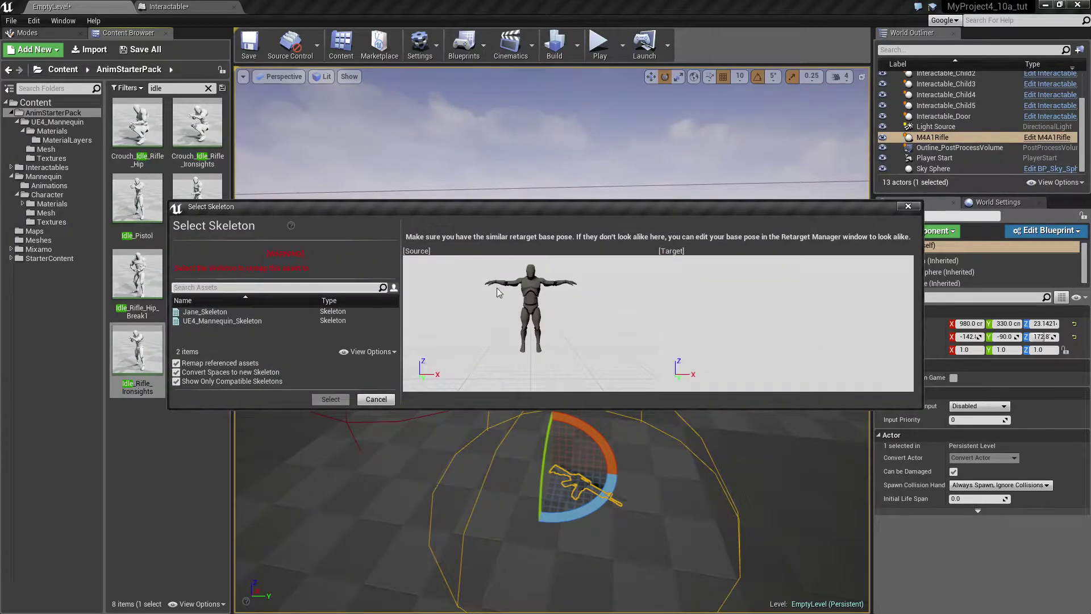
{"action": "left_click", "coordinate": [207, 321]}
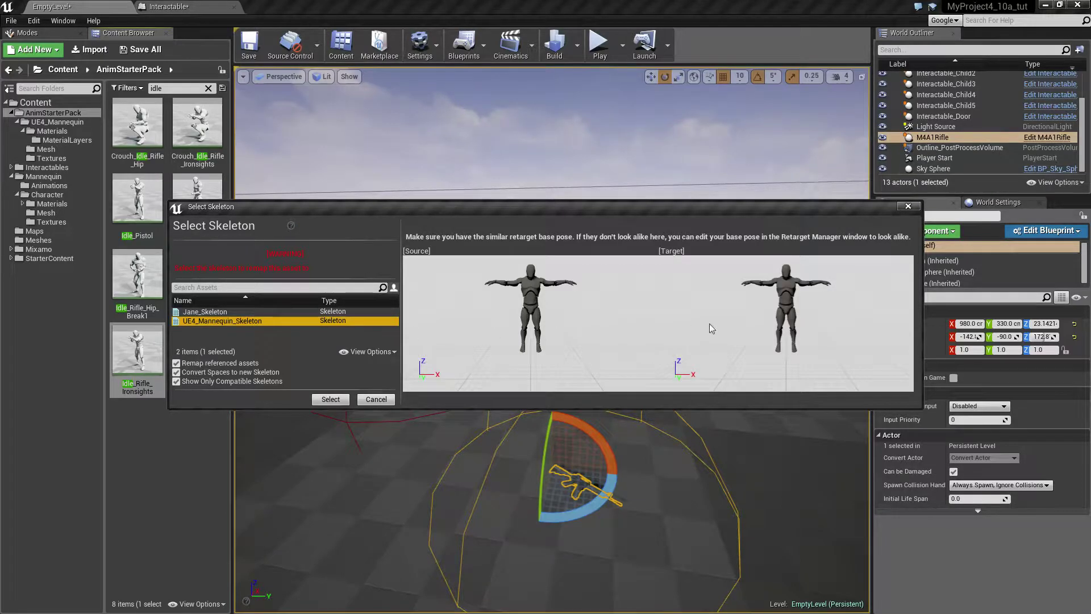
{"action": "left_click", "coordinate": [330, 399]}
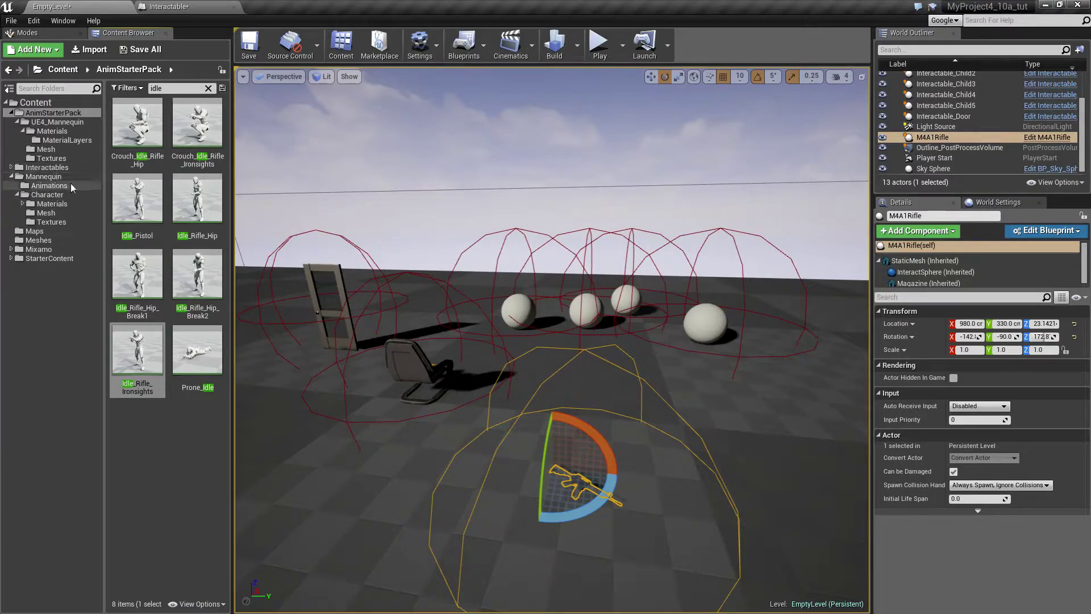
Look for the retargeted idle copy in the Mannequin and Animations folders, with and without the "idle" filter.
{"action": "left_click", "coordinate": [57, 177]}
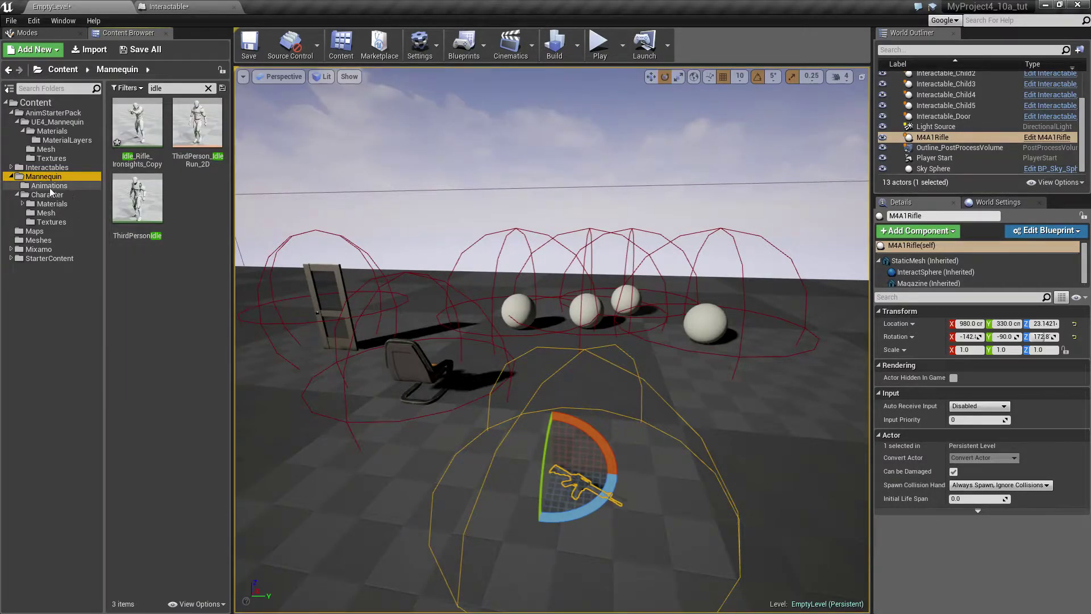
{"action": "left_click", "coordinate": [49, 185]}
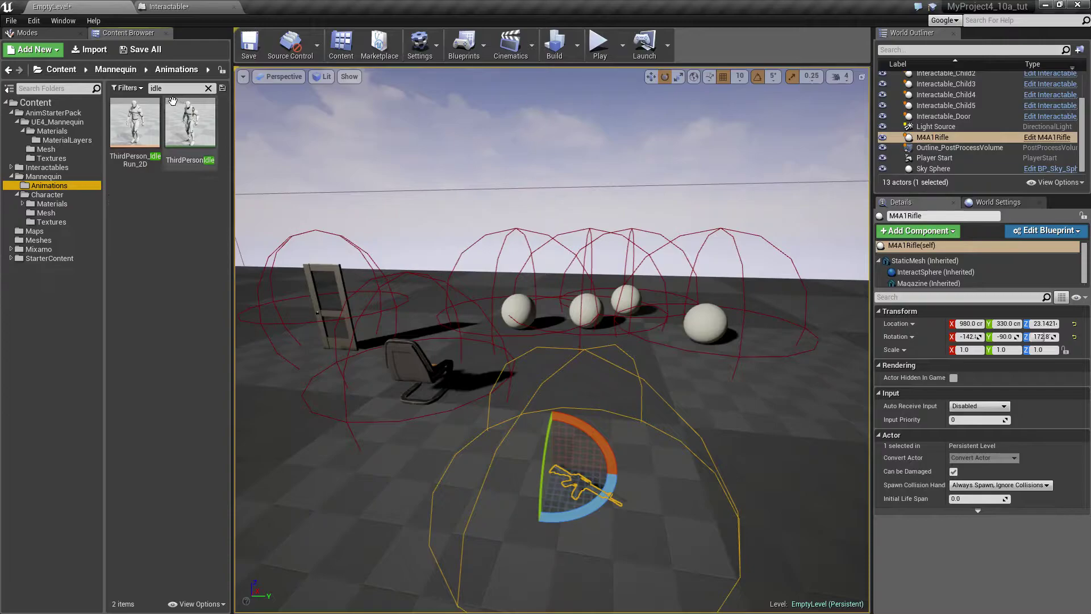
{"action": "left_click", "coordinate": [208, 88]}
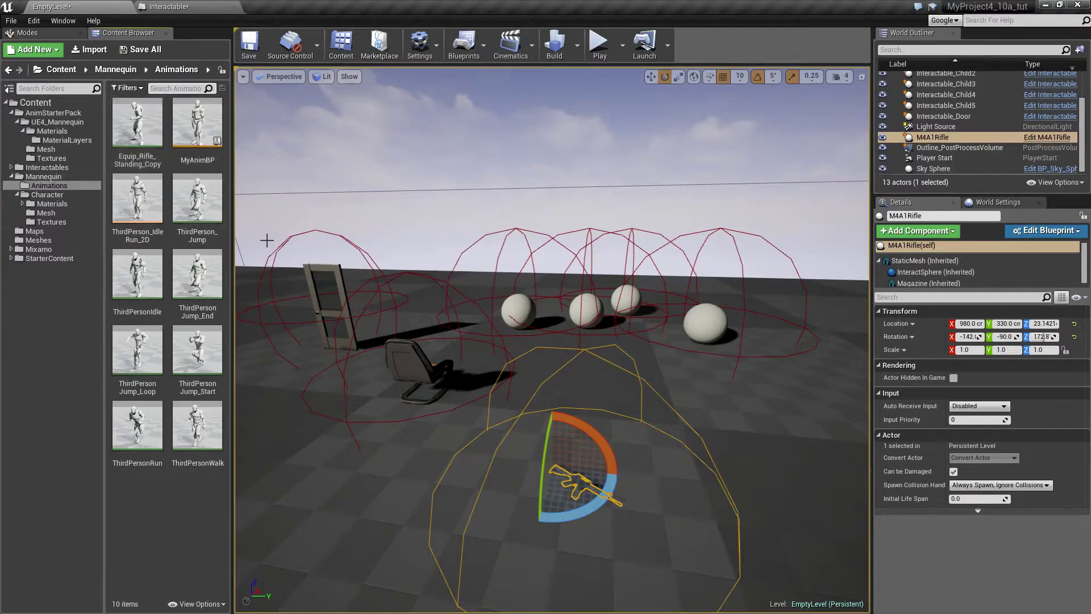
{"action": "left_click", "coordinate": [43, 177]}
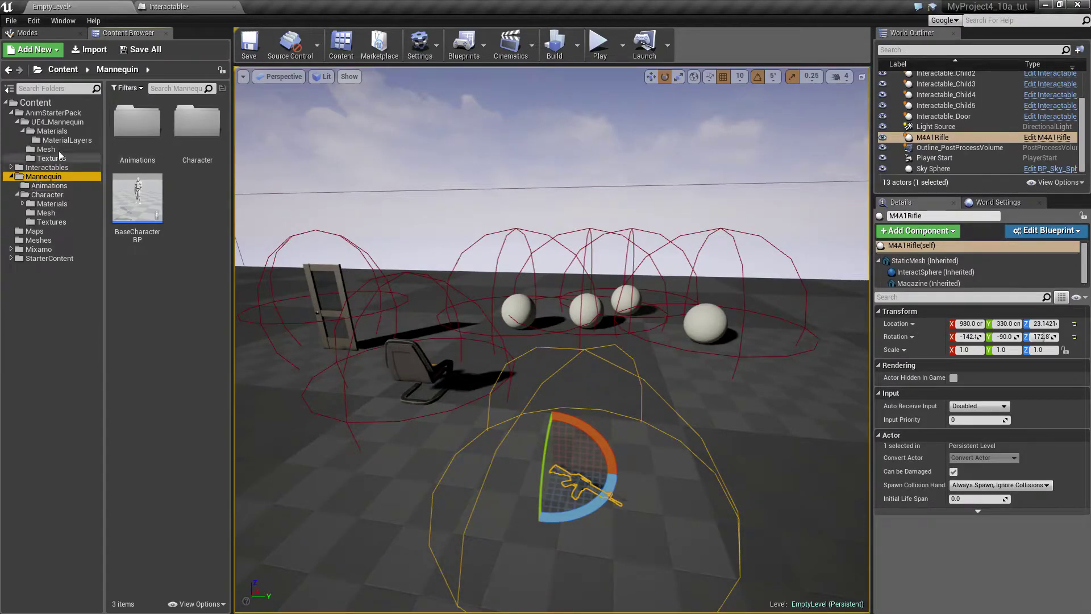
{"action": "left_click", "coordinate": [43, 186]}
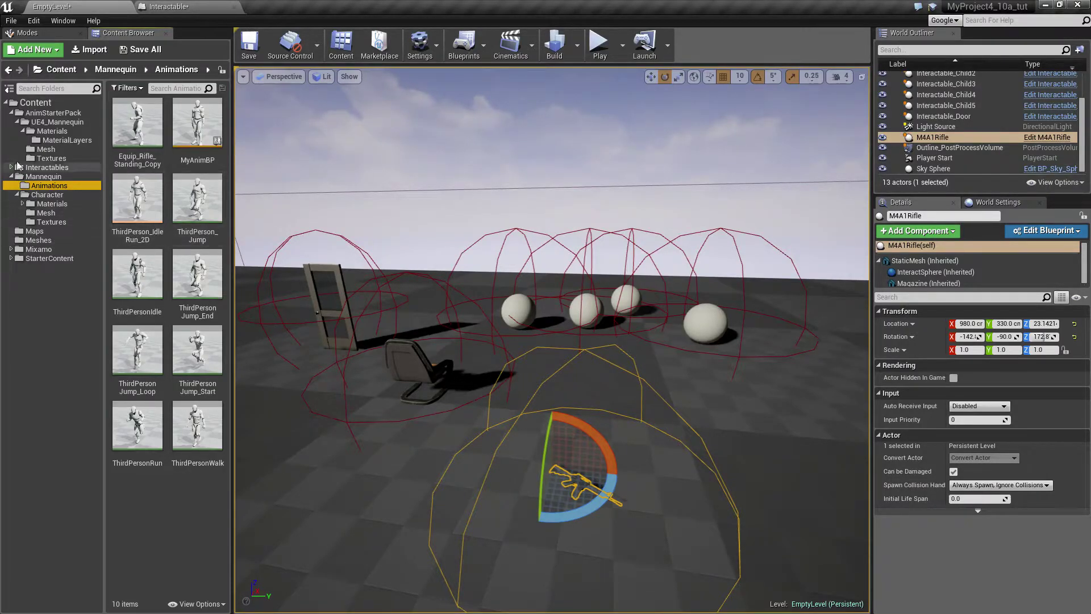
{"action": "left_click", "coordinate": [43, 176]}
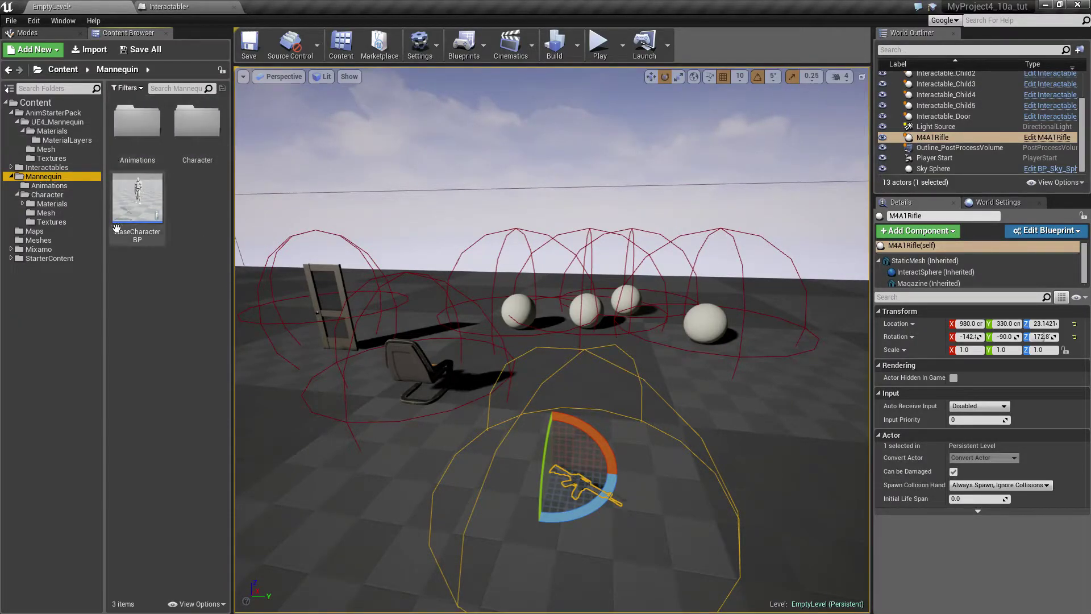
Filter the AnimStarterPack folder for "idle" again and check the Mannequin folder for the retargeted copy.
{"action": "left_click", "coordinate": [42, 121]}
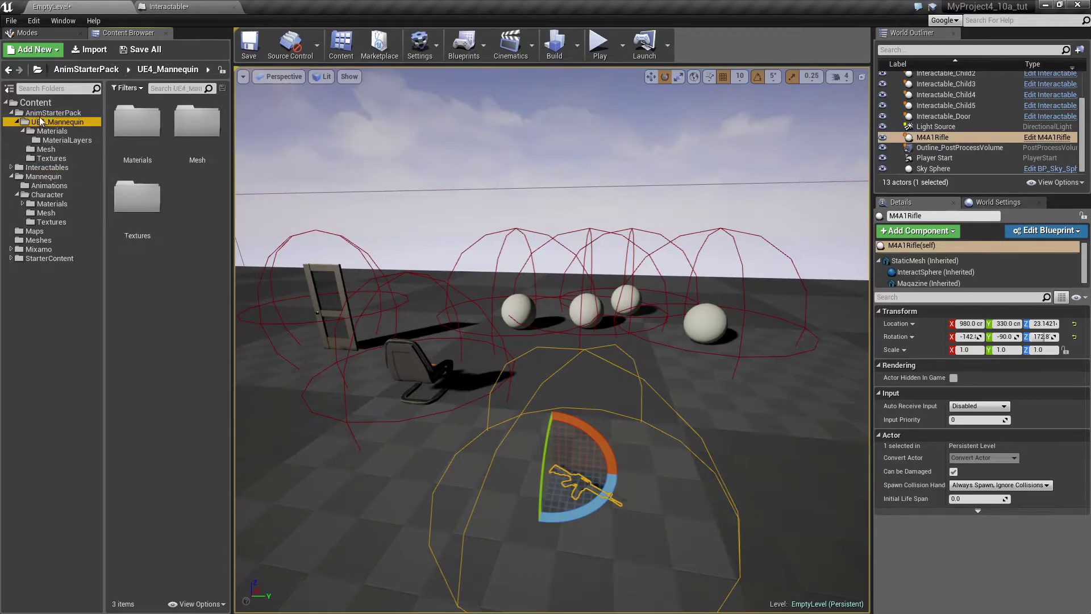
{"action": "left_click", "coordinate": [42, 113]}
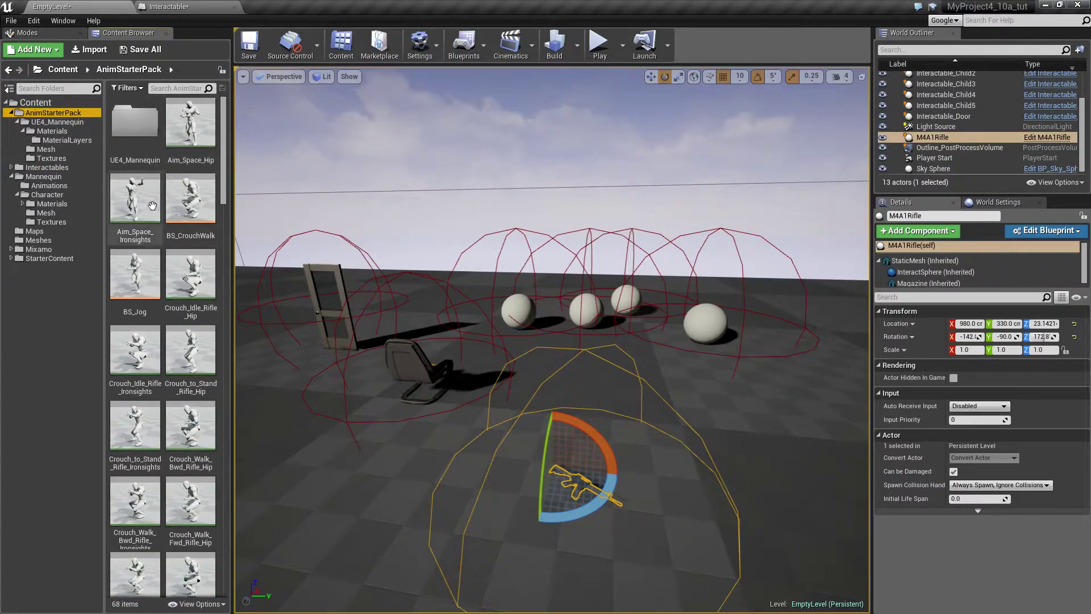
{"action": "left_click", "coordinate": [190, 122]}
{"action": "left_click", "coordinate": [170, 89]}
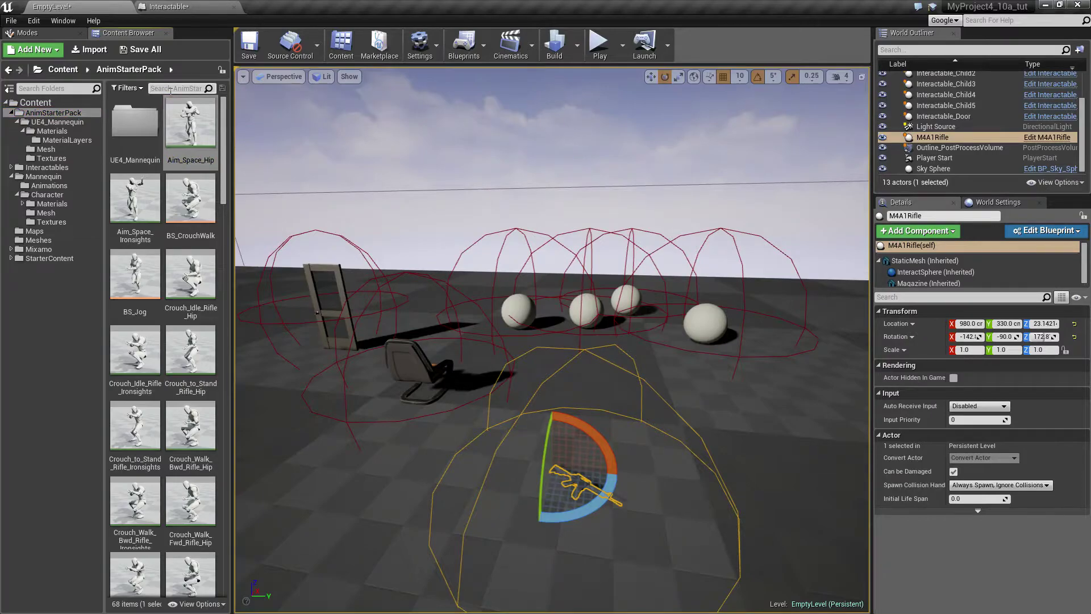
{"action": "type", "text": "idle"}
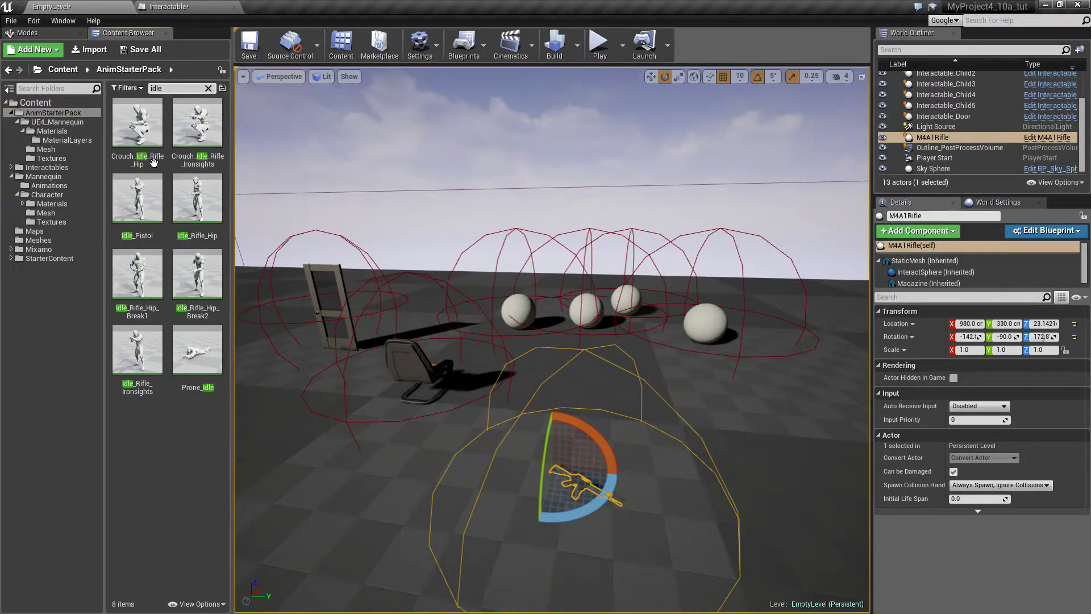
{"action": "left_click", "coordinate": [44, 178]}
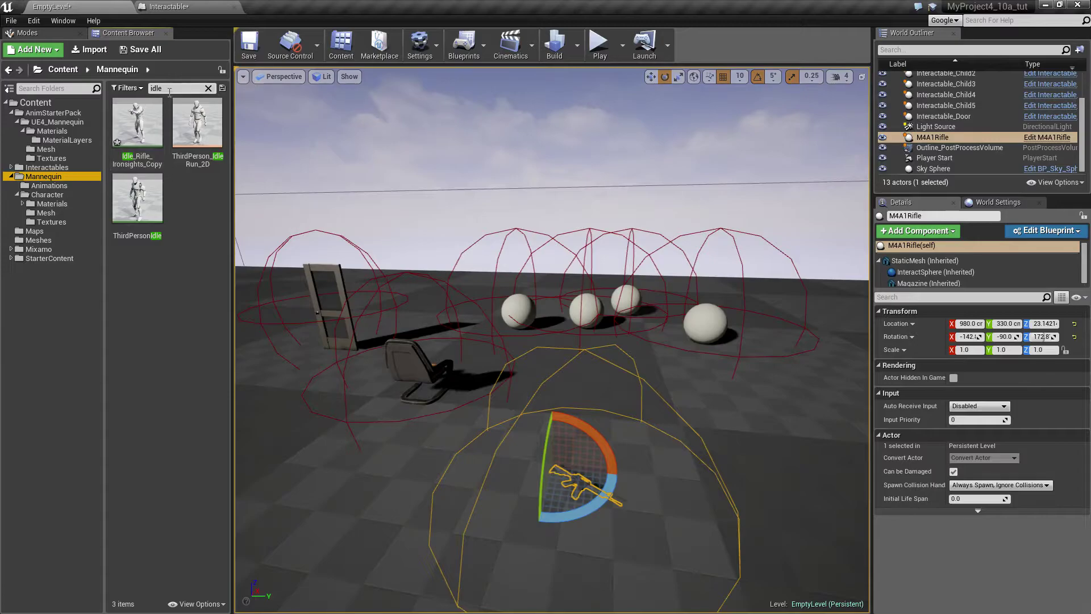
Clear the asset filter and browse the Mannequin subfolders down to Character/Mesh to locate Idle_Rifle_Ironsights_Copy.
{"action": "left_click_drag", "start_coordinate": [168, 86], "coordinate": [133, 88]}
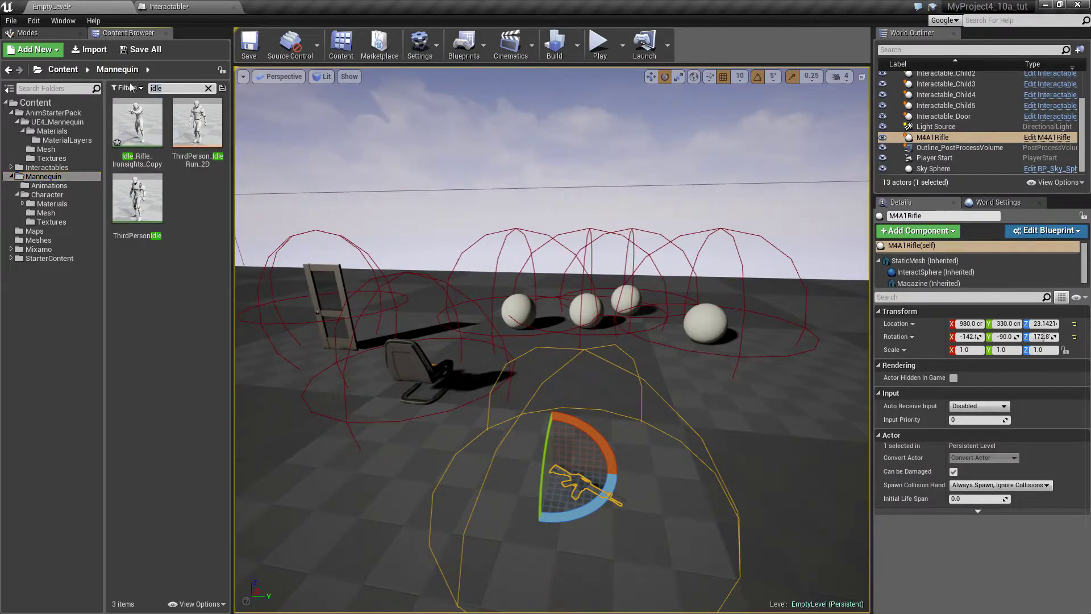
{"action": "key", "text": "BackSpace"}
{"action": "left_click", "coordinate": [49, 187]}
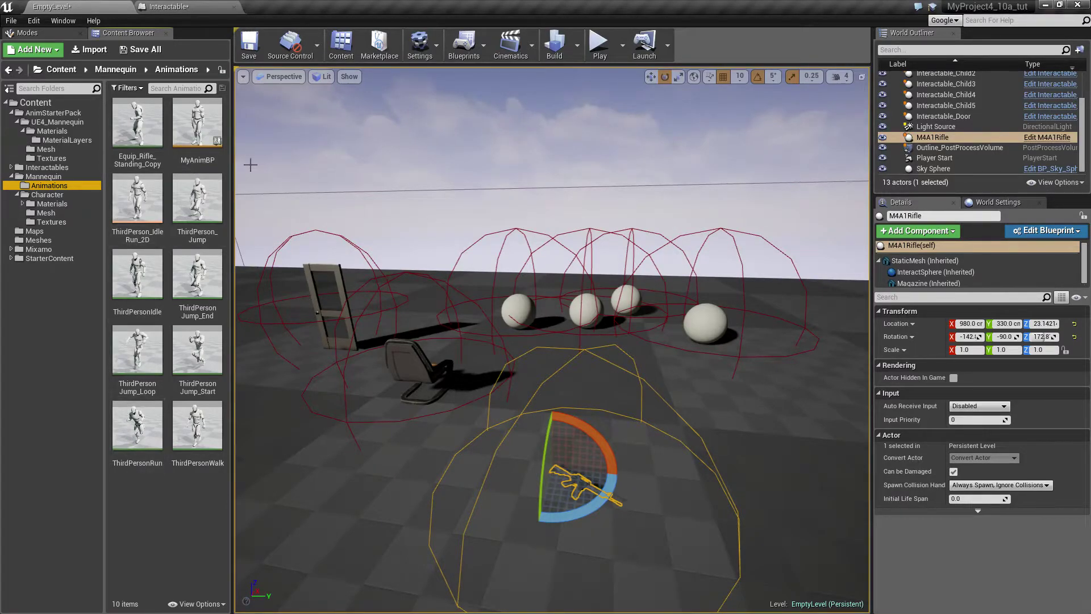
{"action": "left_click", "coordinate": [47, 195]}
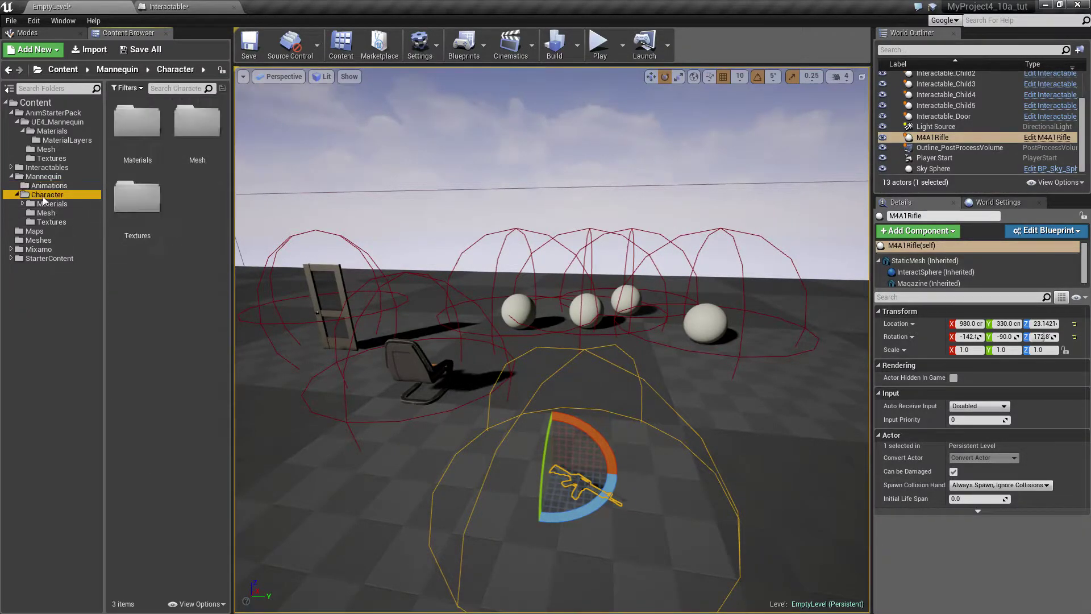
{"action": "left_click", "coordinate": [41, 204]}
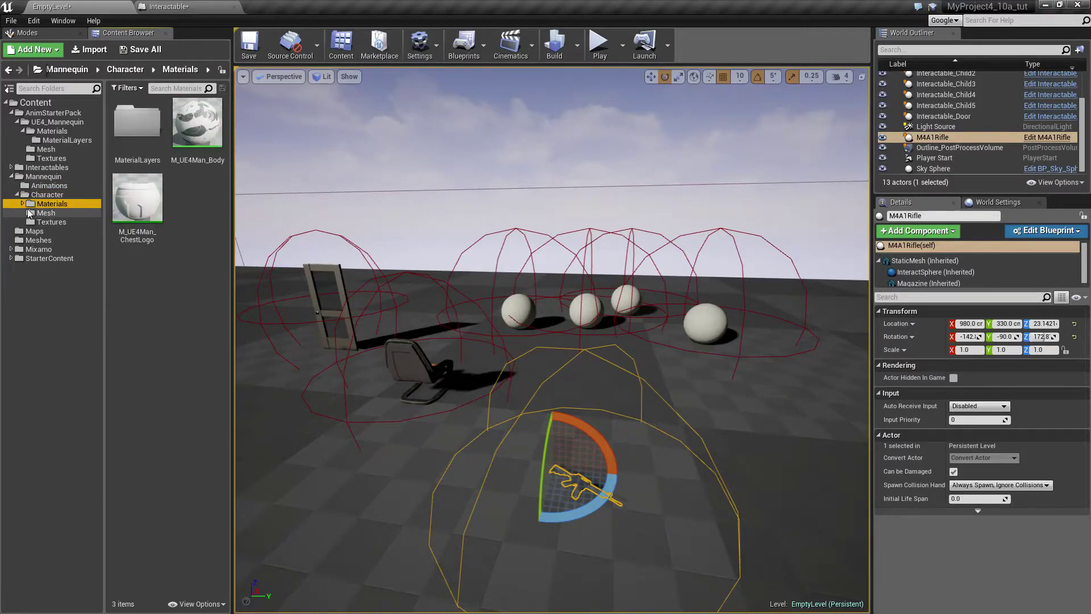
{"action": "left_click", "coordinate": [38, 213]}
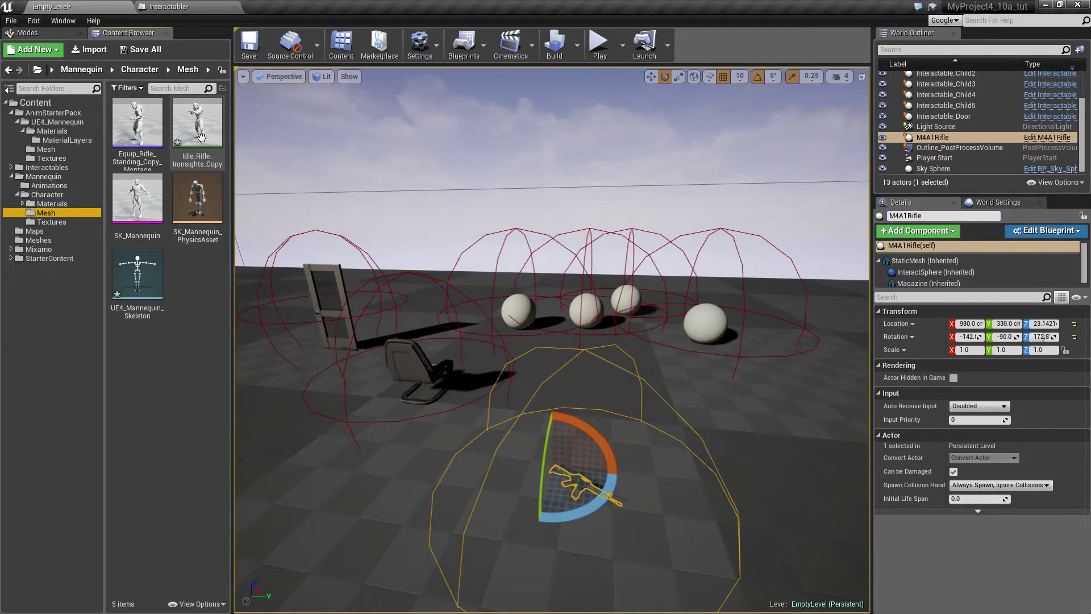
Move Idle_Rifle_Ironsights_Copy from the Mesh folder into Mannequin/Animations and open that folder.
{"action": "left_click_drag", "start_coordinate": [201, 136], "coordinate": [49, 187]}
{"action": "left_click", "coordinate": [71, 213]}
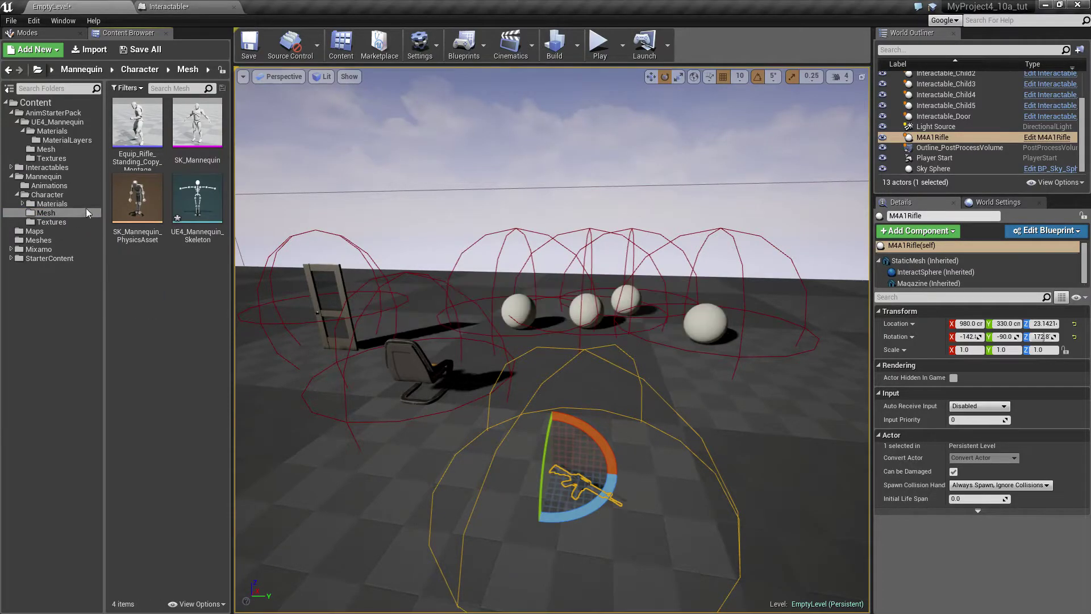
{"action": "left_click", "coordinate": [48, 186]}
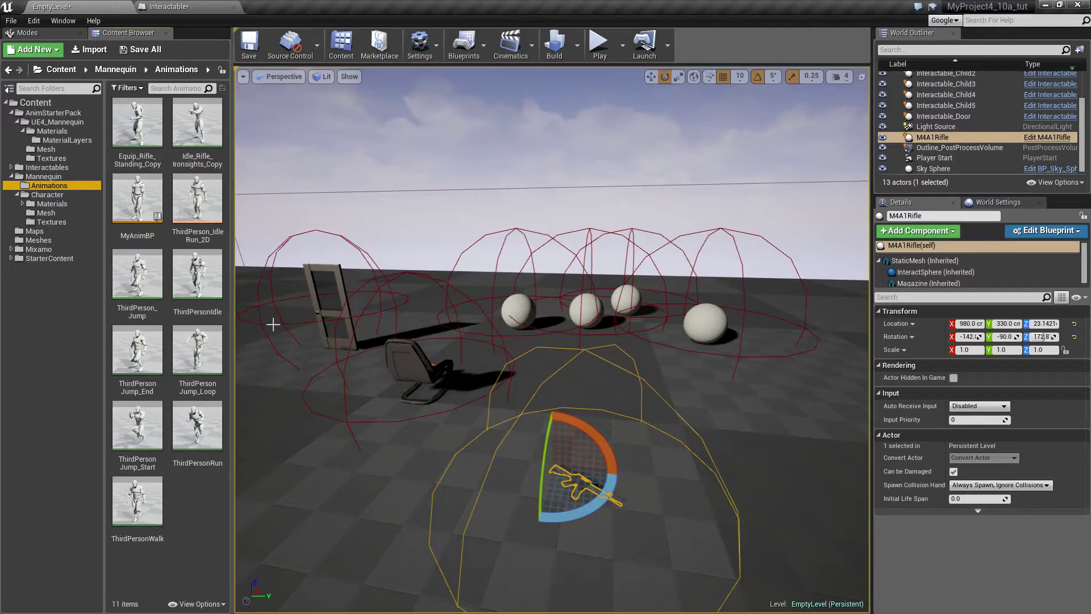
Open Idle_Rifle_Ironsights_Copy, pause its preview playback and locate the right hand bone in the skeleton tree.
{"action": "double_click", "coordinate": [198, 124]}
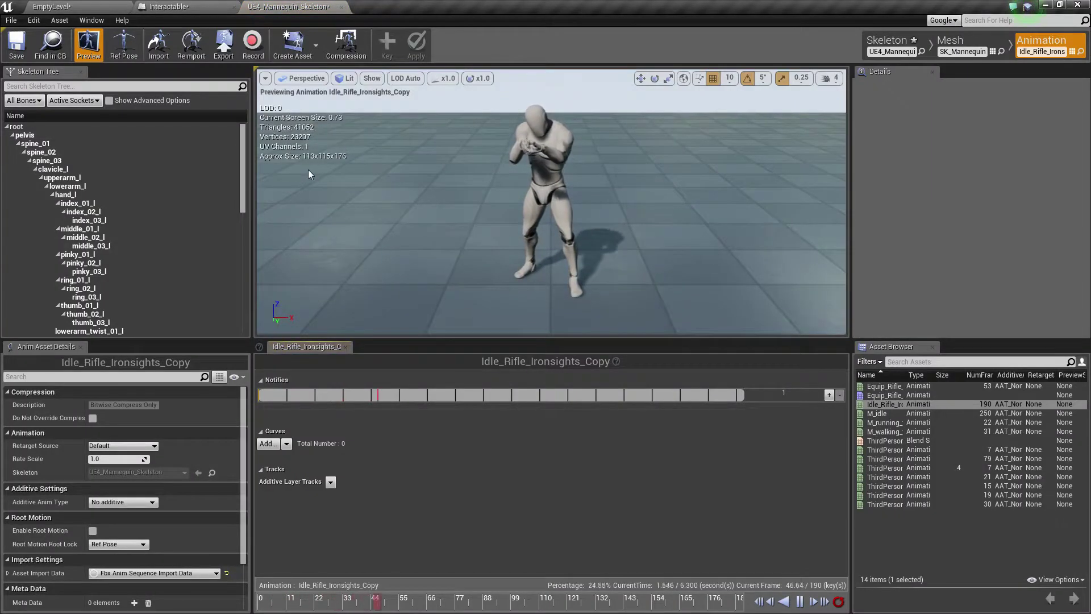
{"action": "left_click", "coordinate": [799, 601]}
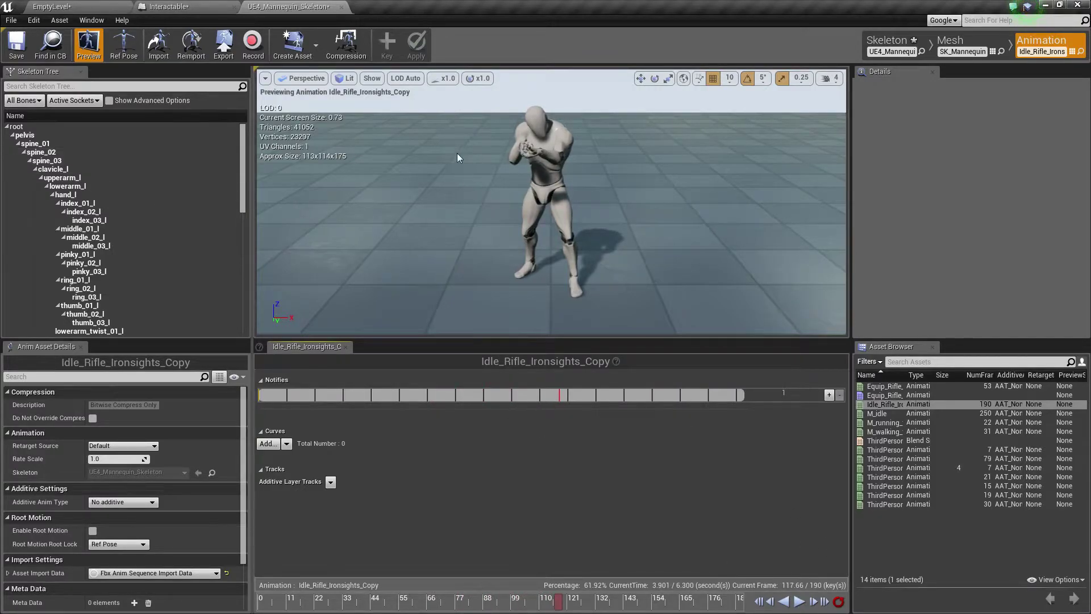
{"action": "scroll", "coordinate": [119, 267], "scroll_direction": "down", "scroll_amount": 5}
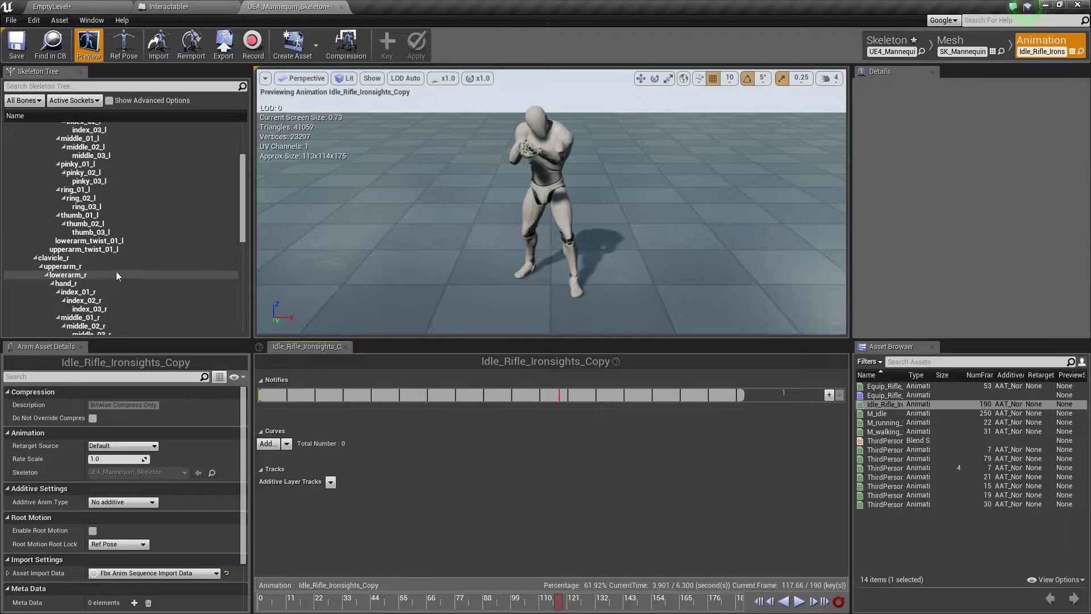
{"action": "scroll", "coordinate": [135, 263], "scroll_direction": "up", "scroll_amount": 1}
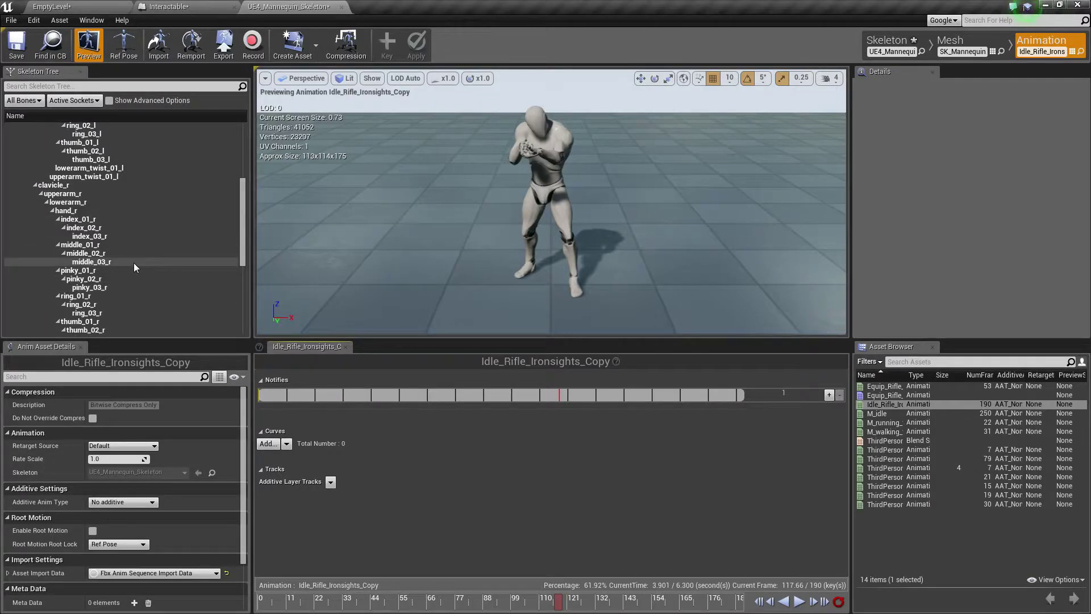
{"action": "scroll", "coordinate": [114, 258], "scroll_direction": "up", "scroll_amount": 5}
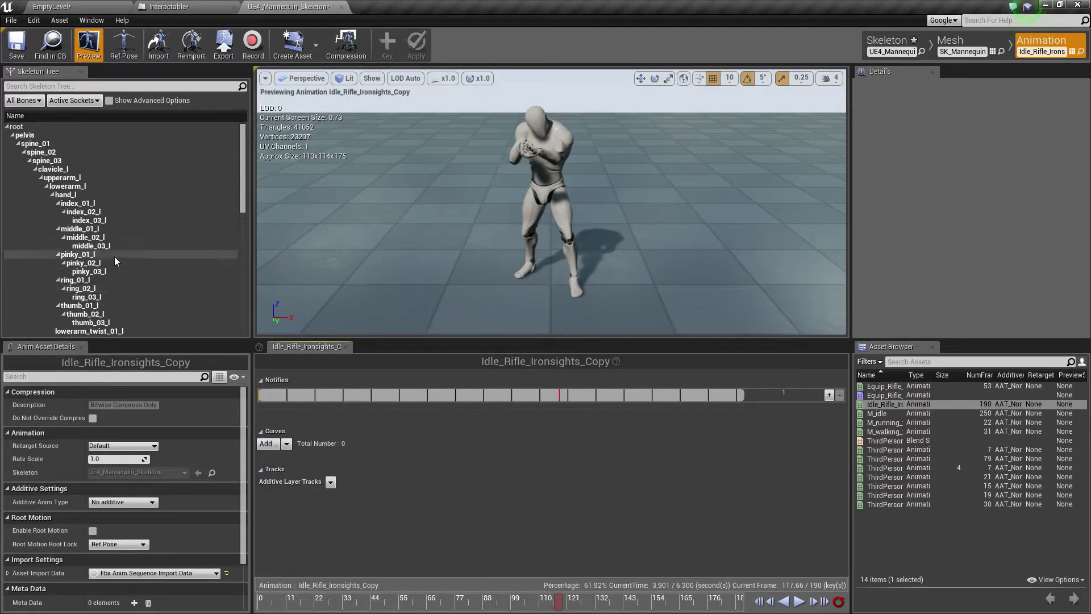
{"action": "scroll", "coordinate": [113, 259], "scroll_direction": "down", "scroll_amount": 4}
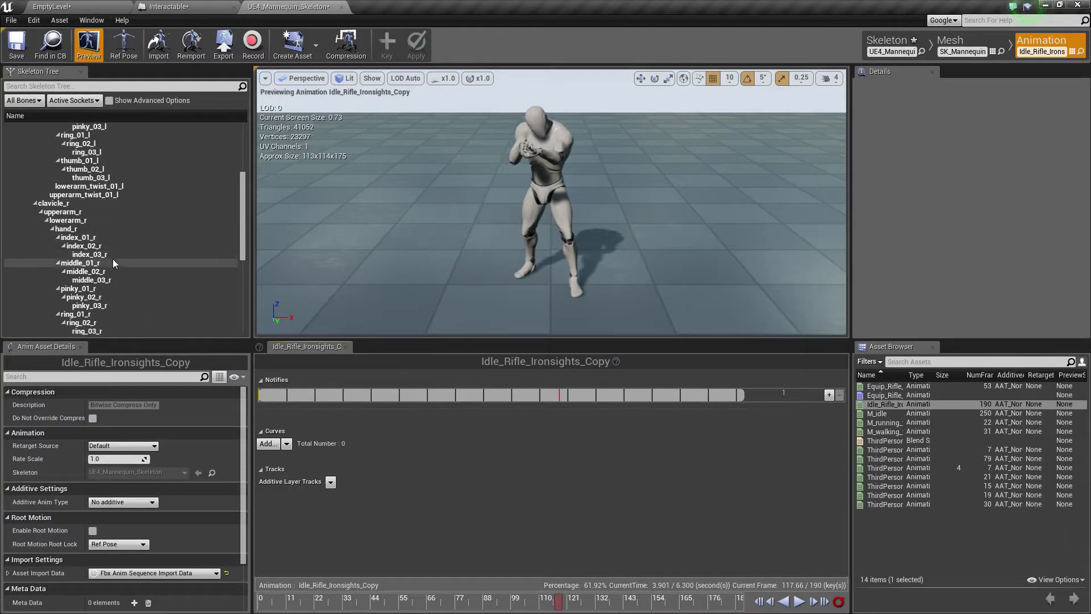
Add a socket to the hand_r bone and name it M4A1Socket.
{"action": "left_click", "coordinate": [65, 229]}
{"action": "right_click", "coordinate": [65, 229]}
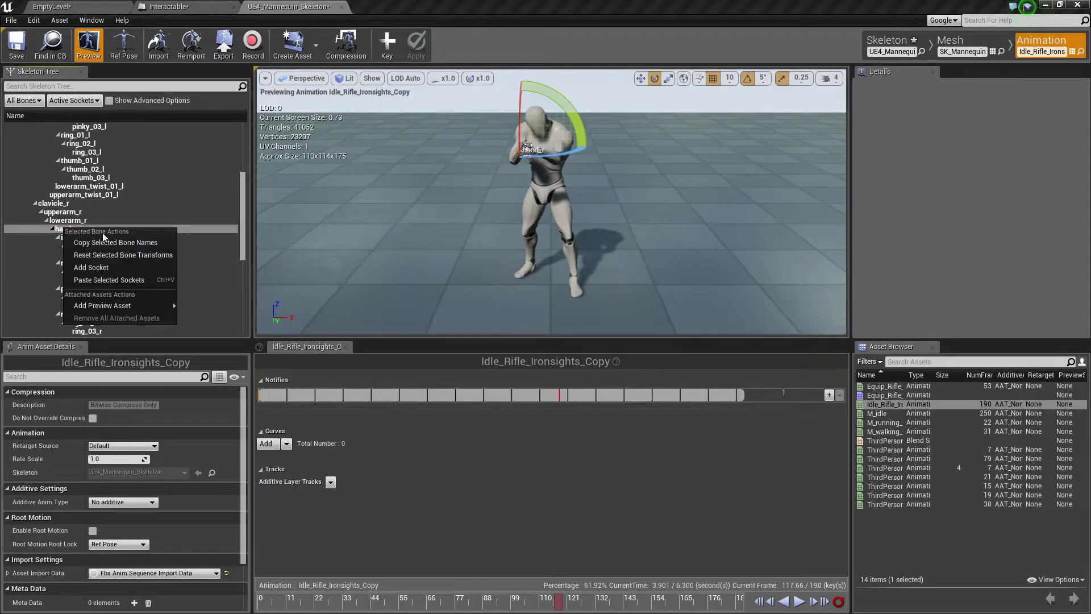
{"action": "left_click", "coordinate": [108, 267]}
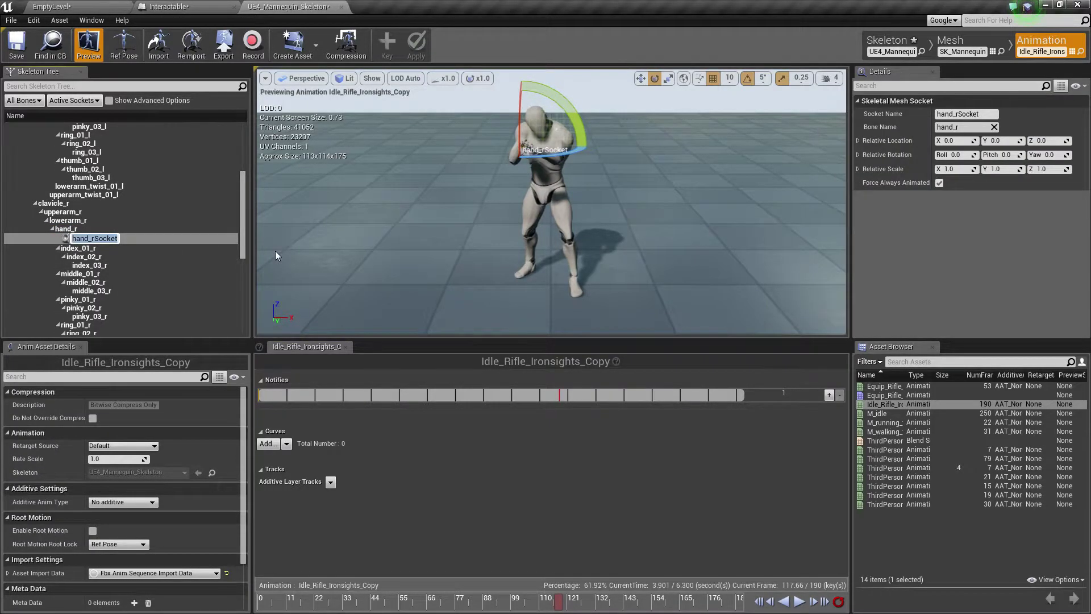
{"action": "type", "text": "M4A1Socket"}
{"action": "key", "text": "Return"}
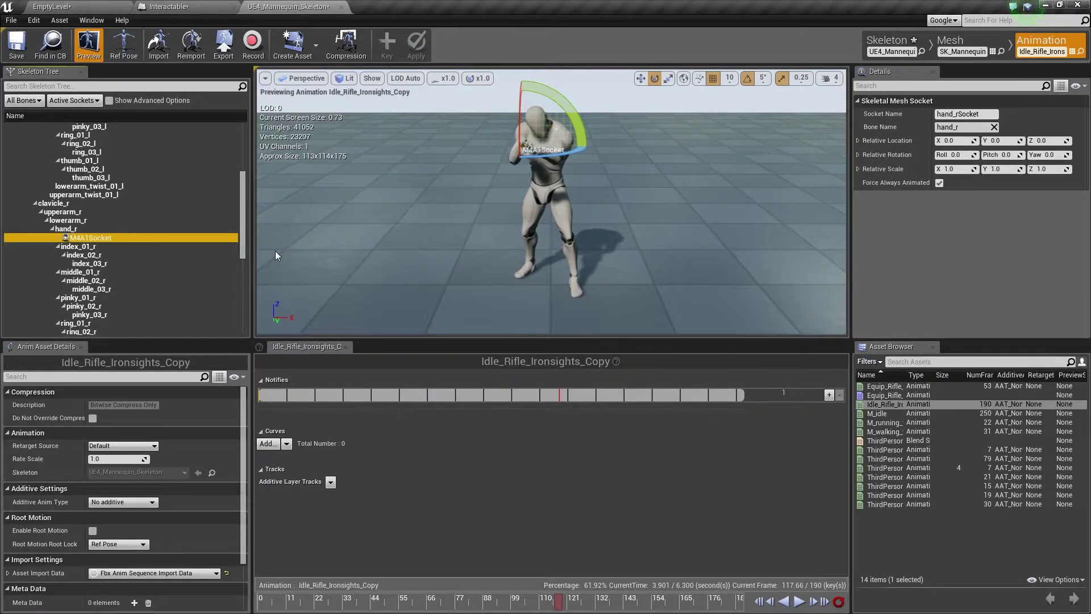
Attach the SM_m4a1_excl_mag mesh to M4A1Socket as a preview asset, searching for it with "m4a1".
{"action": "right_click", "coordinate": [69, 238]}
{"action": "mouse_move", "coordinate": [134, 330]}
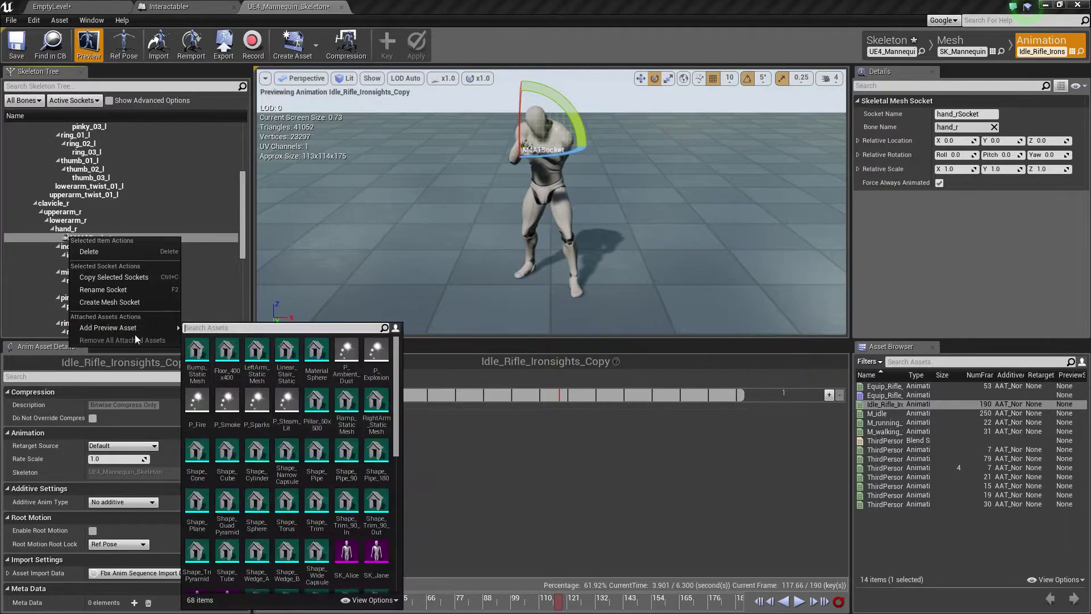
{"action": "left_click", "coordinate": [225, 328]}
{"action": "type", "text": "m4aq1"}
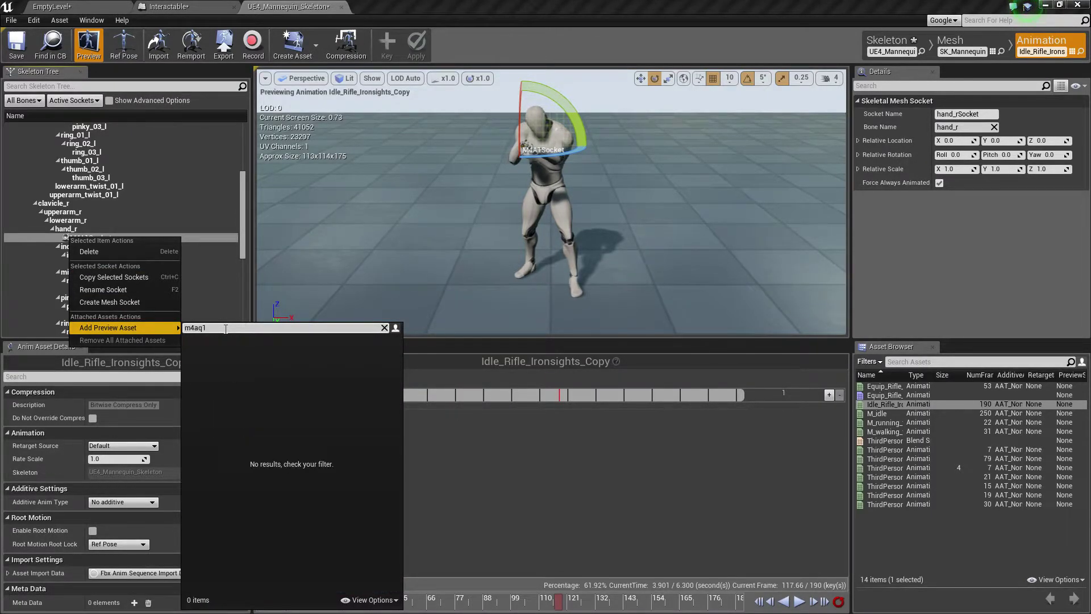
{"action": "key", "text": "BackSpace"}
{"action": "key", "text": "BackSpace"}
{"action": "type", "text": "1"}
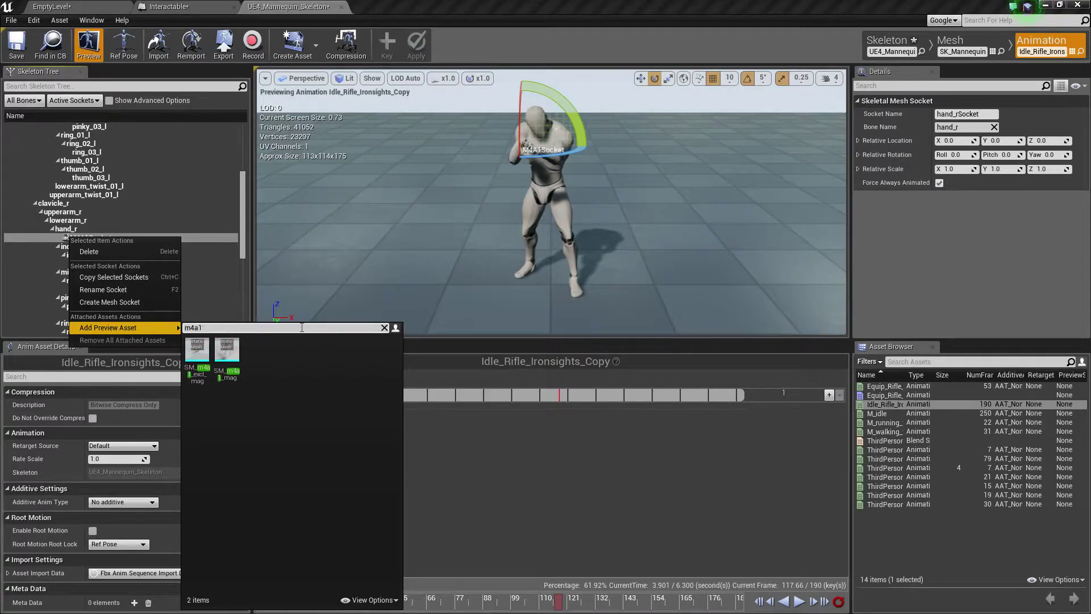
{"action": "left_click", "coordinate": [197, 353]}
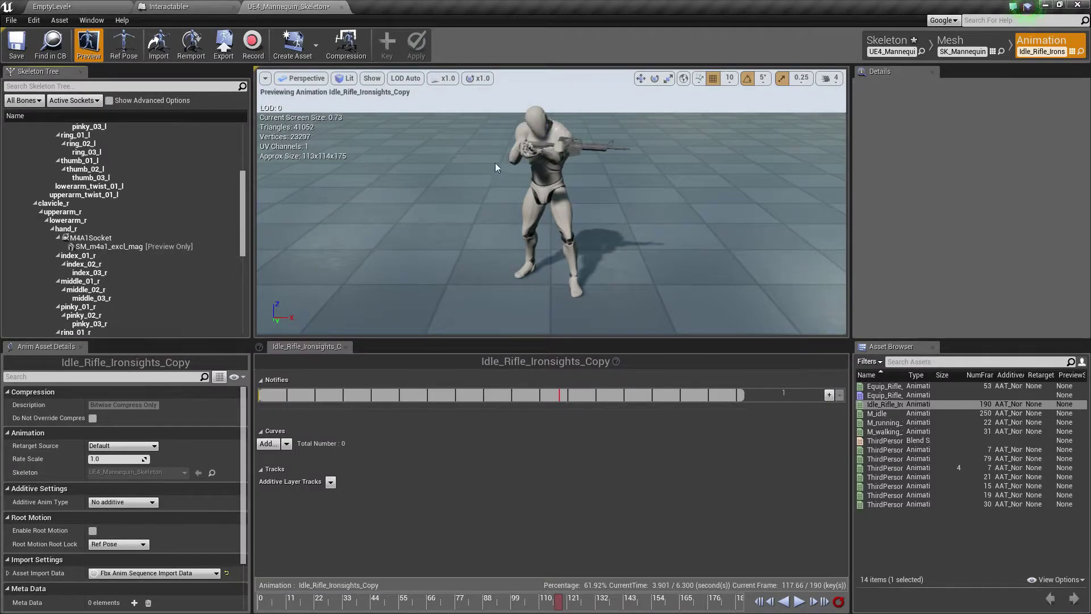
Set the preview camera speed to 2 and get a close view of the mannequin's hands and rifle.
{"action": "right_click_drag", "start_coordinate": [446, 157], "coordinate": [475, 125]}
{"action": "key", "text": "w"}
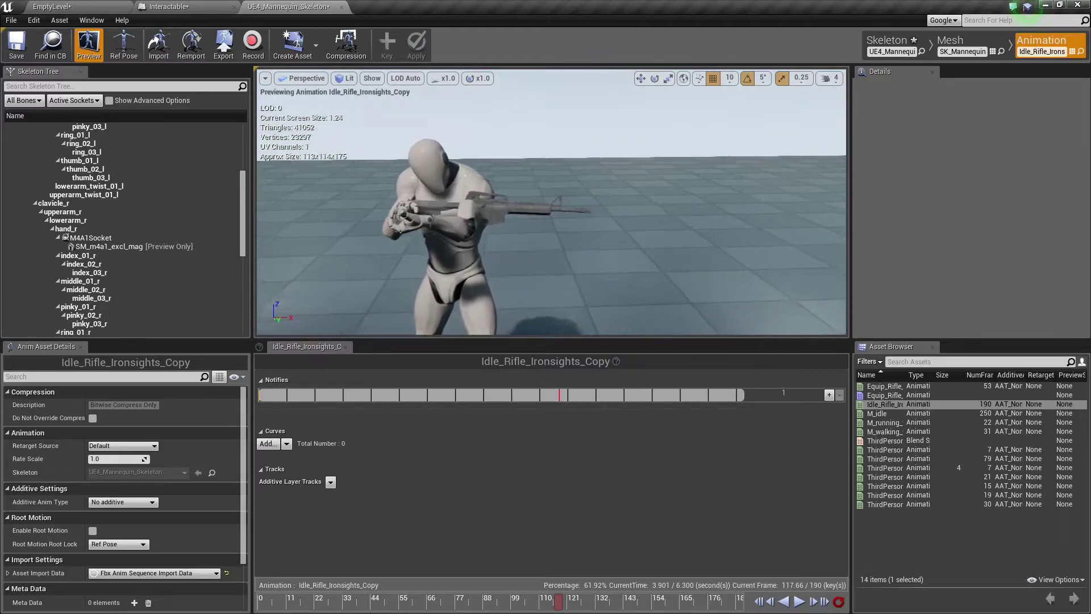
{"action": "key", "text": "w"}
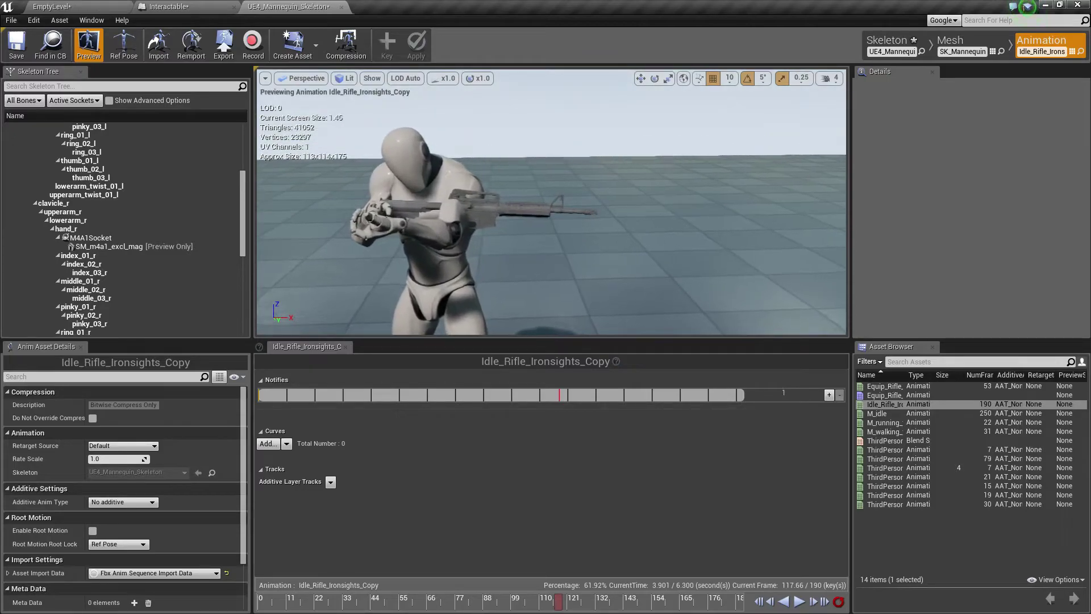
{"action": "left_click", "coordinate": [835, 81]}
{"action": "left_click", "coordinate": [835, 105]}
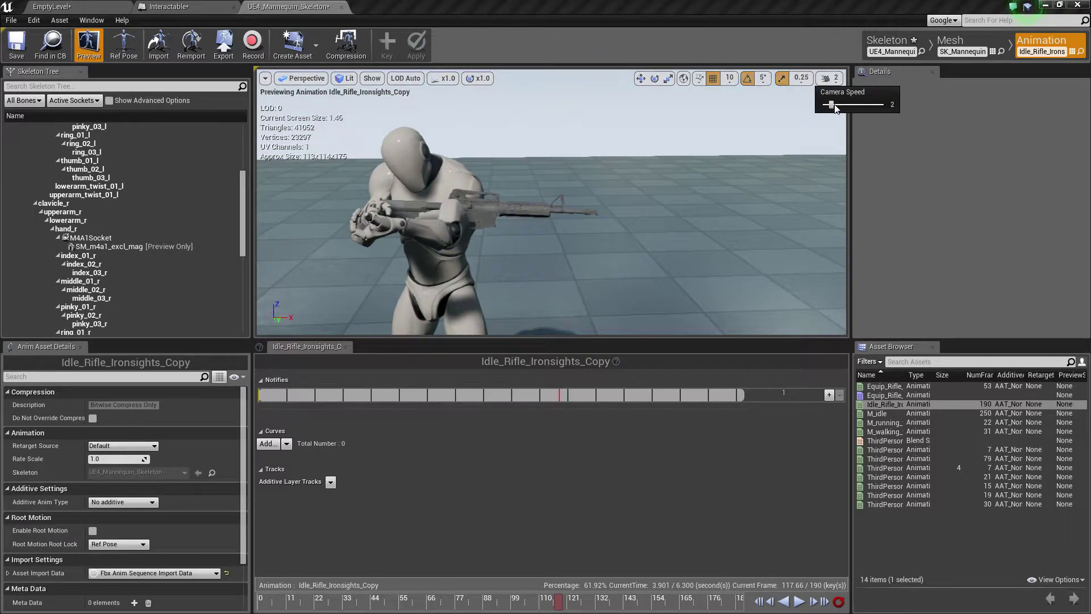
{"action": "mouse_move", "coordinate": [467, 209]}
{"action": "right_mouse_down"}
{"action": "mouse_move", "coordinate": [534, 209]}
{"action": "mouse_move", "coordinate": [467, 209]}
{"action": "right_mouse_up"}
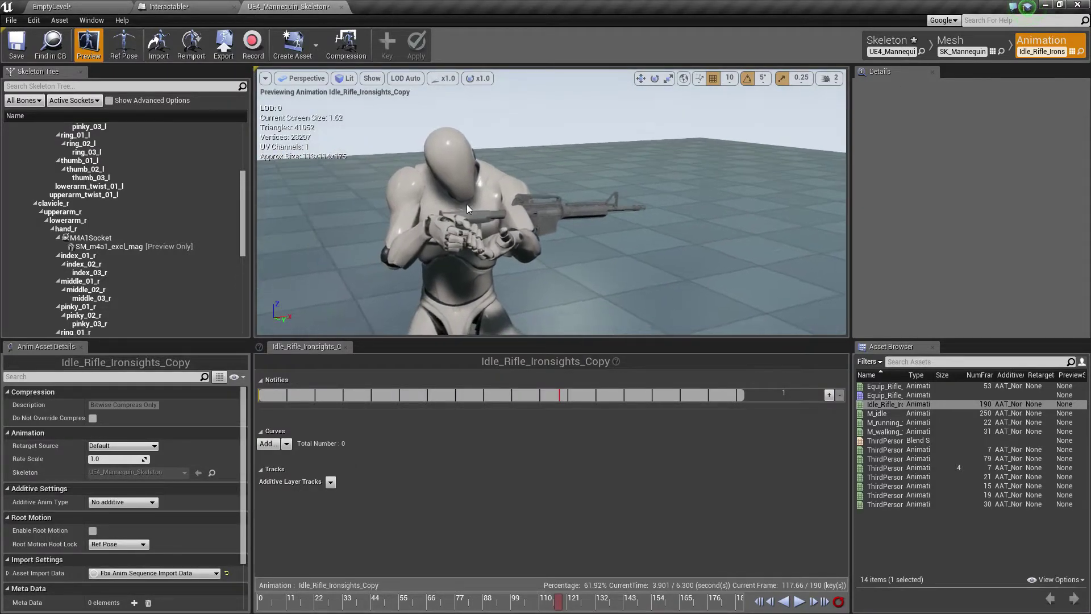
Rotate M4A1Socket to about yaw 84.4, pitch 8.6 and roll -2.5, and set the rotation snap to 2.812°.
{"action": "left_click", "coordinate": [89, 239]}
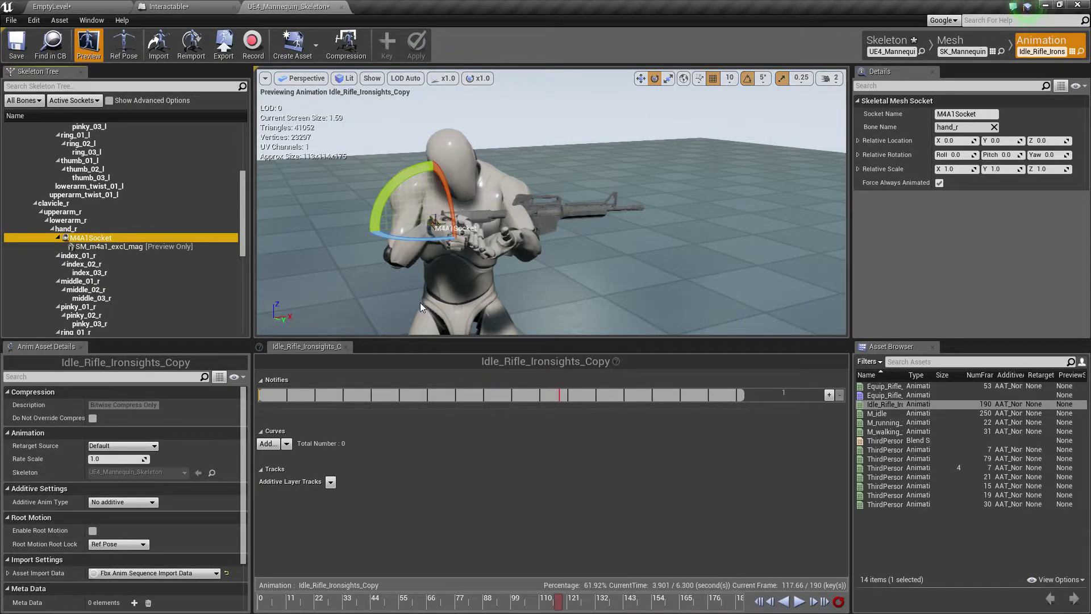
{"action": "left_click", "coordinate": [640, 80]}
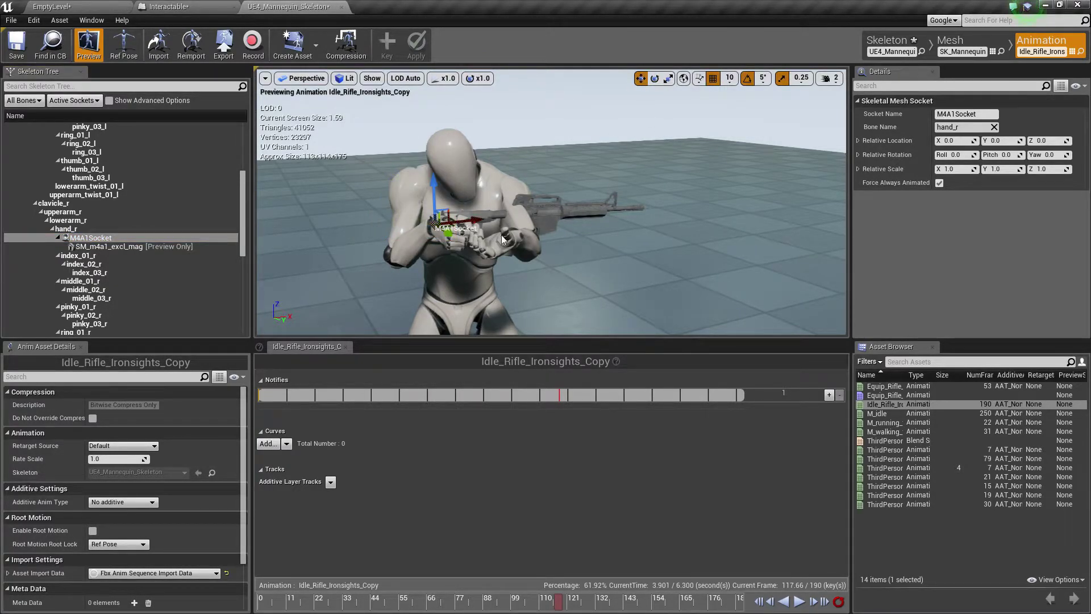
{"action": "left_click", "coordinate": [656, 80]}
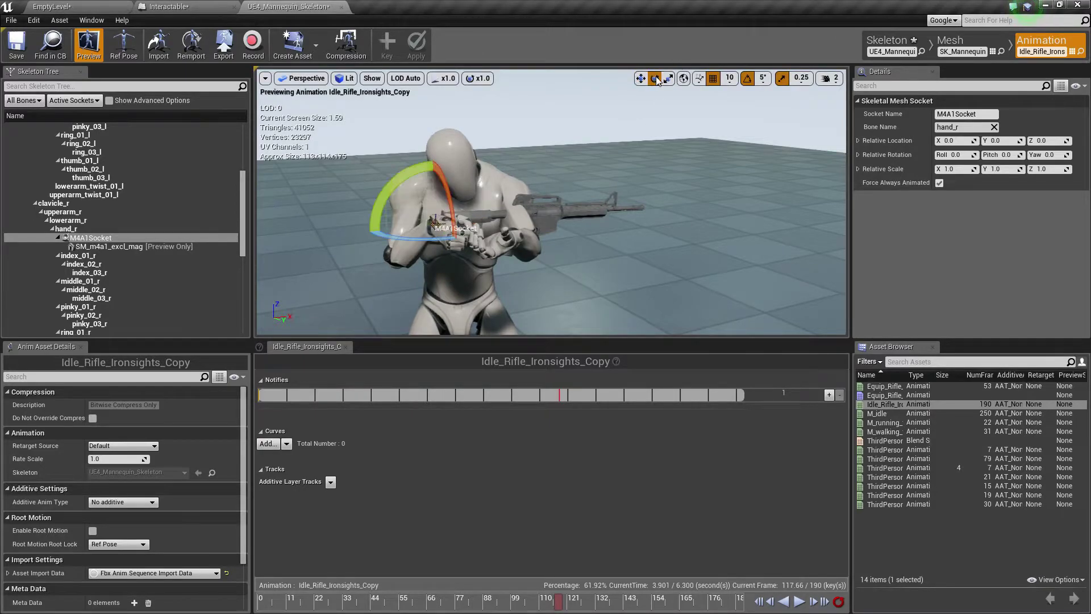
{"action": "left_click_drag", "start_coordinate": [429, 240], "coordinate": [489, 244]}
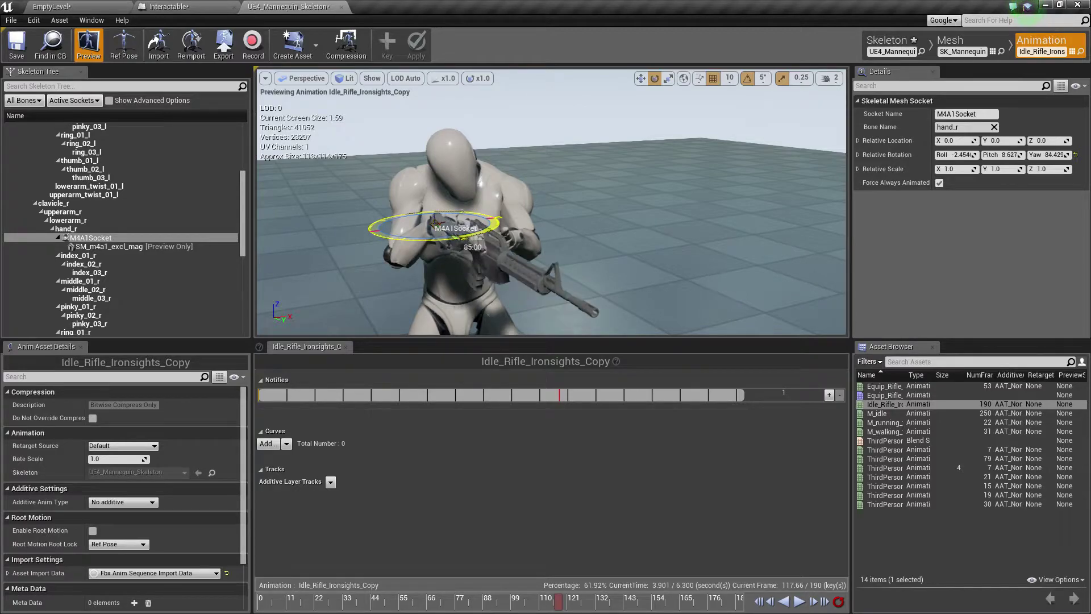
{"action": "left_click", "coordinate": [763, 78]}
{"action": "left_click", "coordinate": [826, 101]}
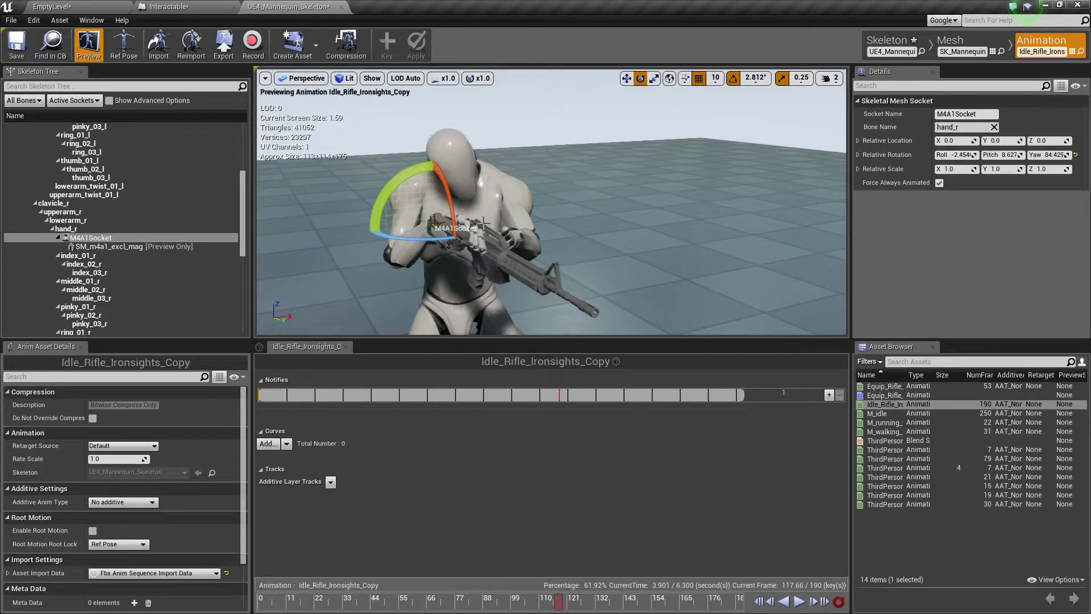
Move M4A1Socket to a relative location of about X 23.27, Y -0.12, Z 5.11 so the rifle fits the hands.
{"action": "right_click_drag", "start_coordinate": [338, 250], "coordinate": [387, 231]}
{"action": "key", "text": "w"}
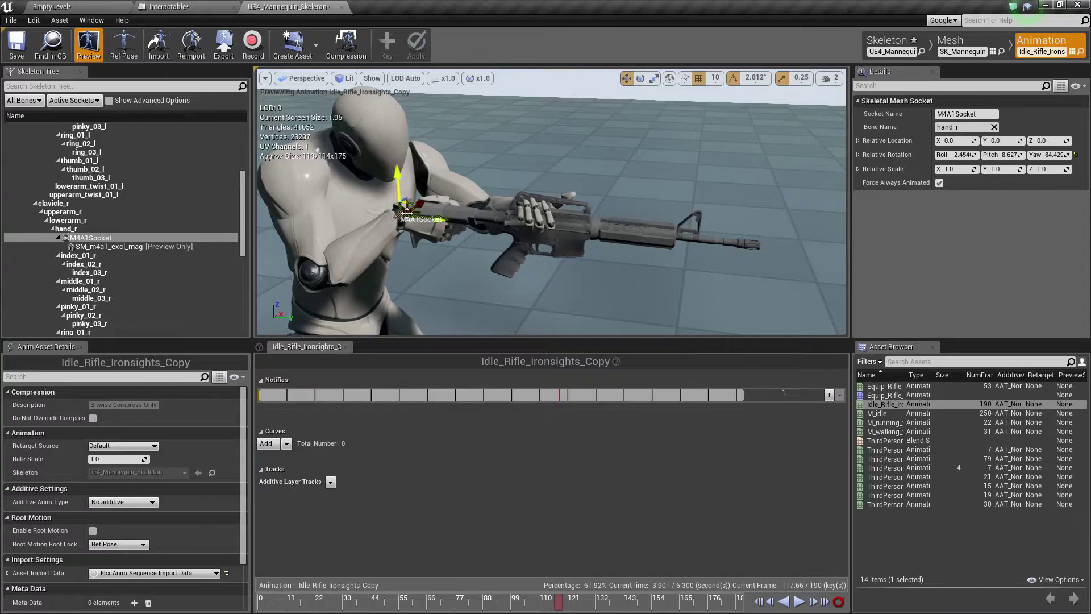
{"action": "left_click_drag", "start_coordinate": [438, 220], "coordinate": [359, 186]}
{"action": "right_click_drag", "start_coordinate": [335, 218], "coordinate": [299, 222]}
{"action": "right_click_drag", "start_coordinate": [519, 224], "coordinate": [520, 223]}
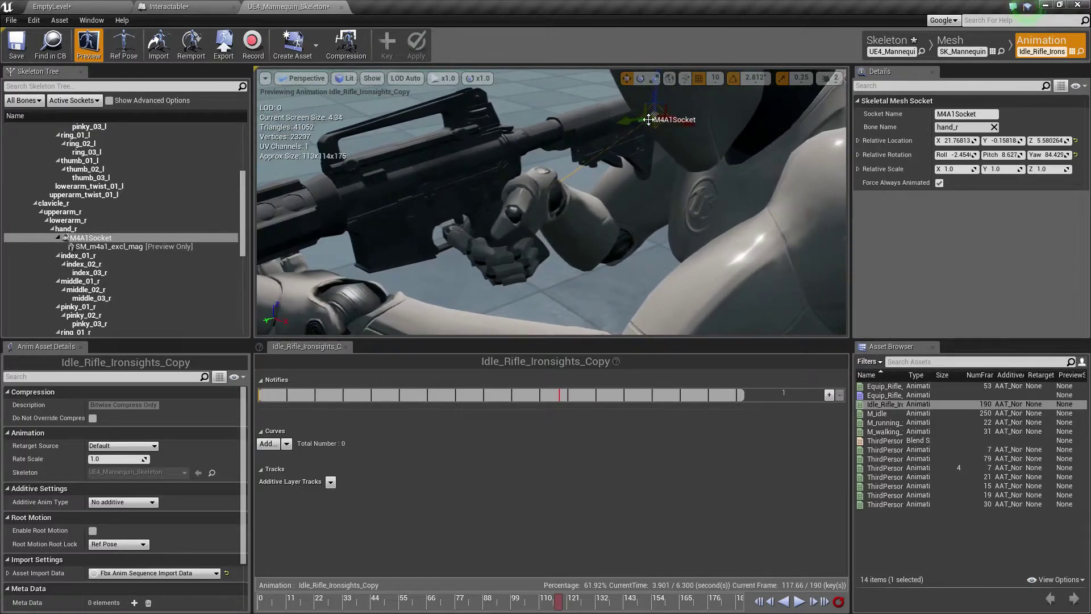
{"action": "mouse_move", "coordinate": [659, 100]}
{"action": "left_mouse_down"}
{"action": "mouse_move", "coordinate": [630, 128]}
{"action": "mouse_move", "coordinate": [662, 97]}
{"action": "left_mouse_up"}
{"action": "left_click_drag", "start_coordinate": [406, 227], "coordinate": [642, 242], "text": "alt"}
{"action": "left_click_drag", "start_coordinate": [537, 183], "coordinate": [681, 163]}
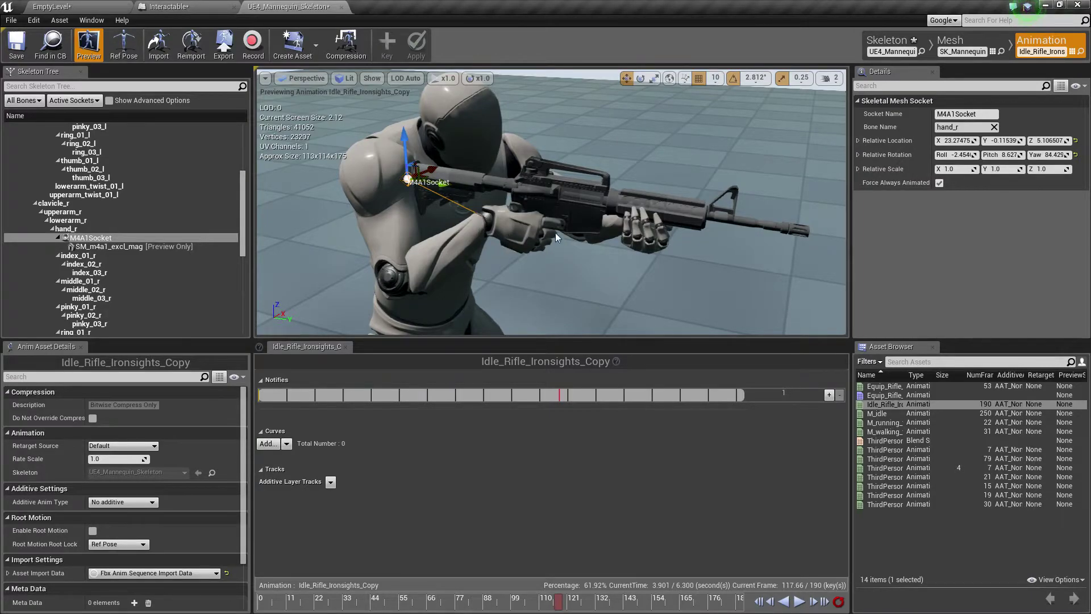
Fine-tune M4A1Socket's rotation to about roll 0.37, pitch 8.92 and yaw 84.69, and deselect the socket.
{"action": "mouse_move", "coordinate": [670, 209]}
{"action": "right_mouse_down"}
{"action": "mouse_move", "coordinate": [716, 209]}
{"action": "mouse_move", "coordinate": [648, 212]}
{"action": "mouse_move", "coordinate": [685, 220]}
{"action": "right_mouse_up"}
{"action": "key", "text": "e"}
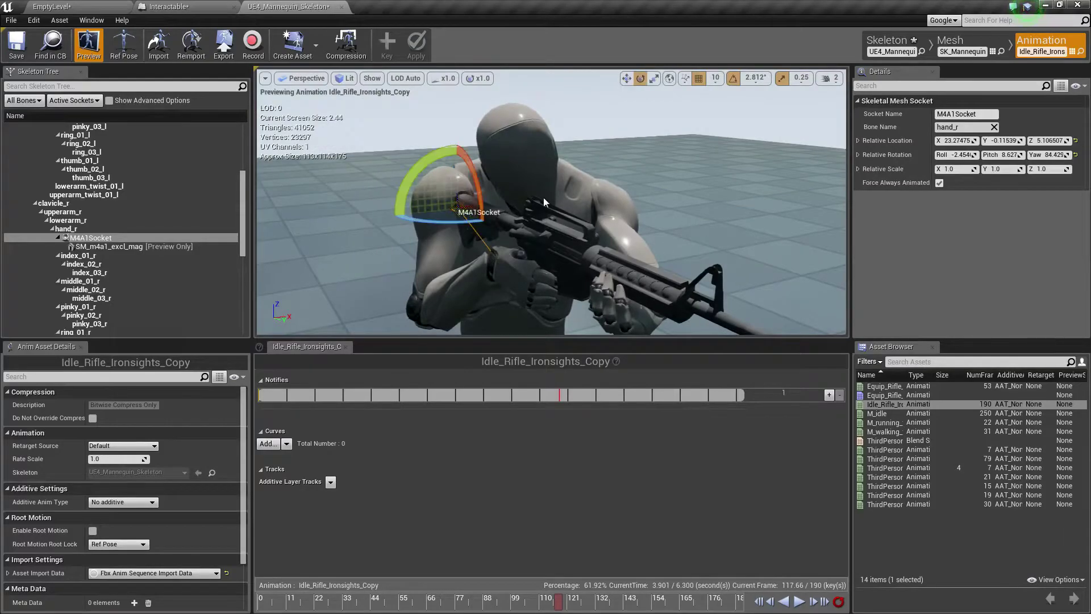
{"action": "left_click_drag", "start_coordinate": [470, 165], "coordinate": [469, 187]}
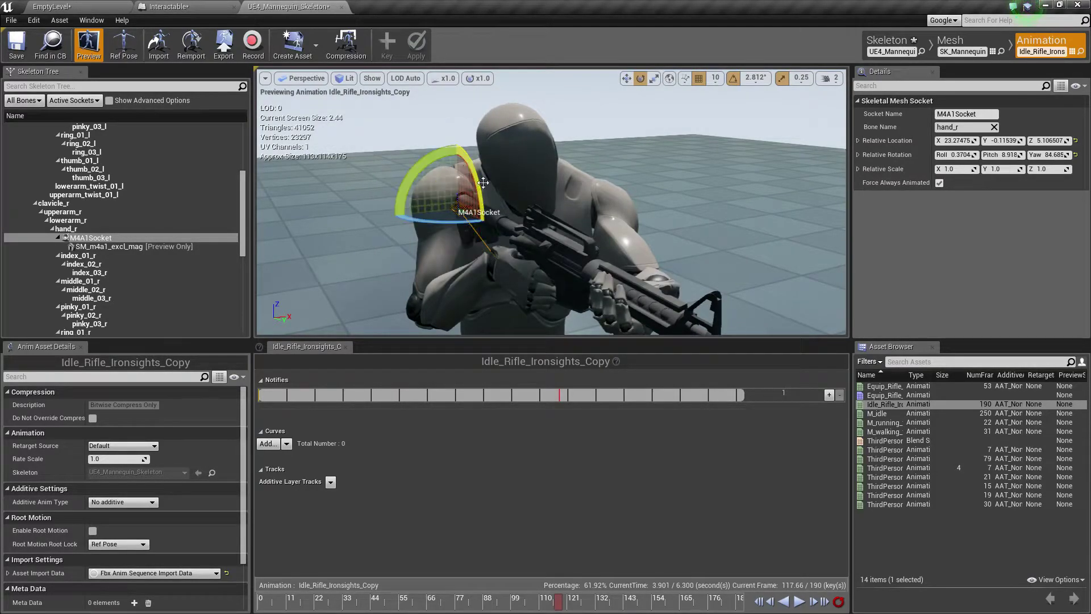
{"action": "left_click", "coordinate": [329, 256]}
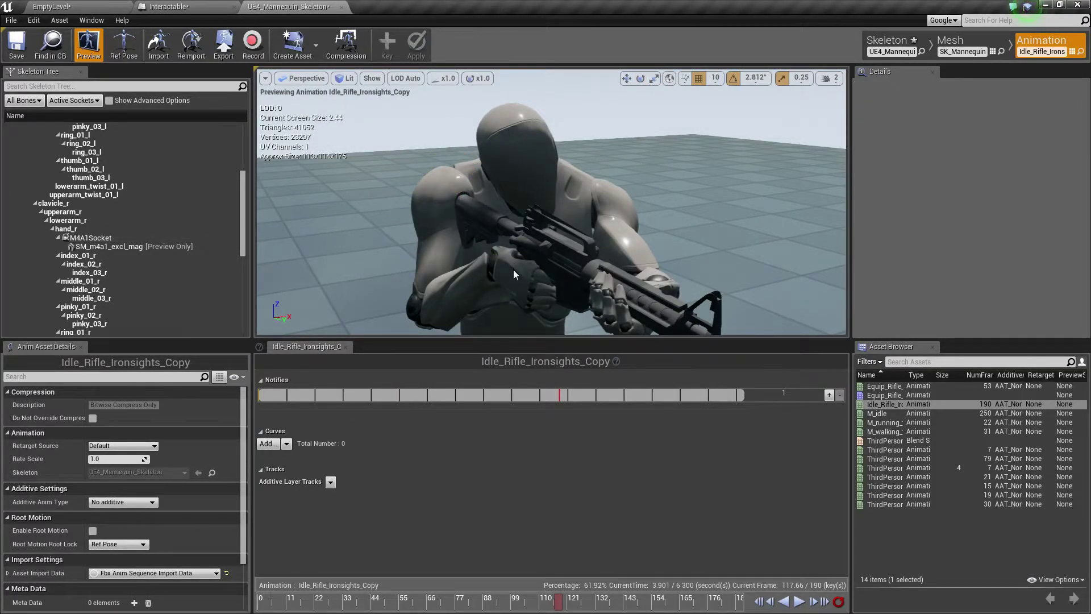
Check the rifle placement from the mannequin's side, save the animation assets and close the skeleton editor.
{"action": "left_click_drag", "start_coordinate": [514, 269], "coordinate": [705, 273], "text": "alt"}
{"action": "mouse_move", "coordinate": [551, 201]}
{"action": "right_mouse_down"}
{"action": "mouse_move", "coordinate": [563, 284]}
{"action": "mouse_move", "coordinate": [568, 193]}
{"action": "right_mouse_up"}
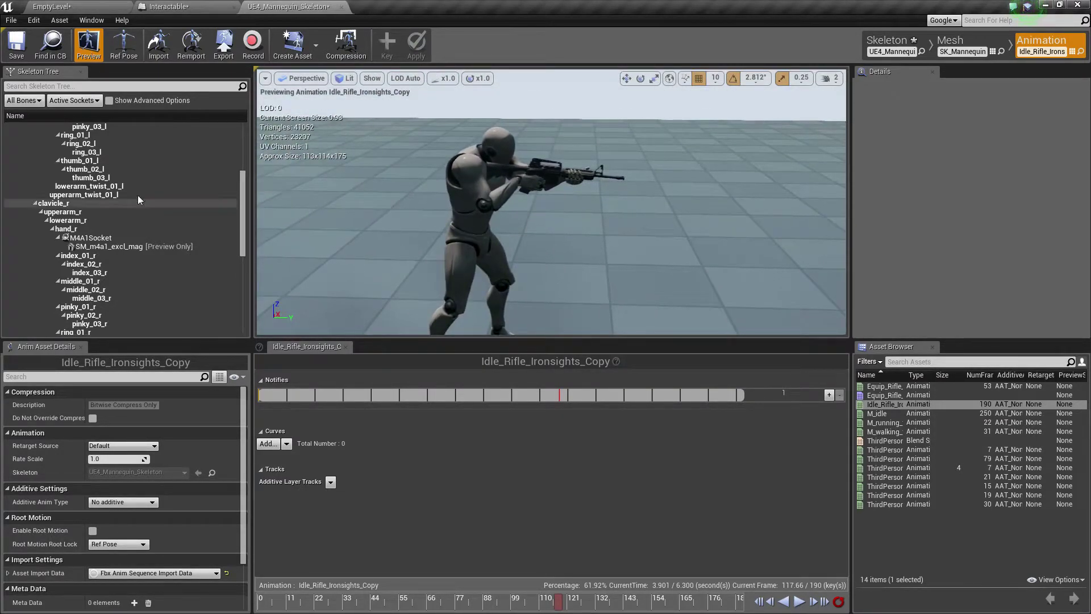
{"action": "left_click", "coordinate": [16, 50]}
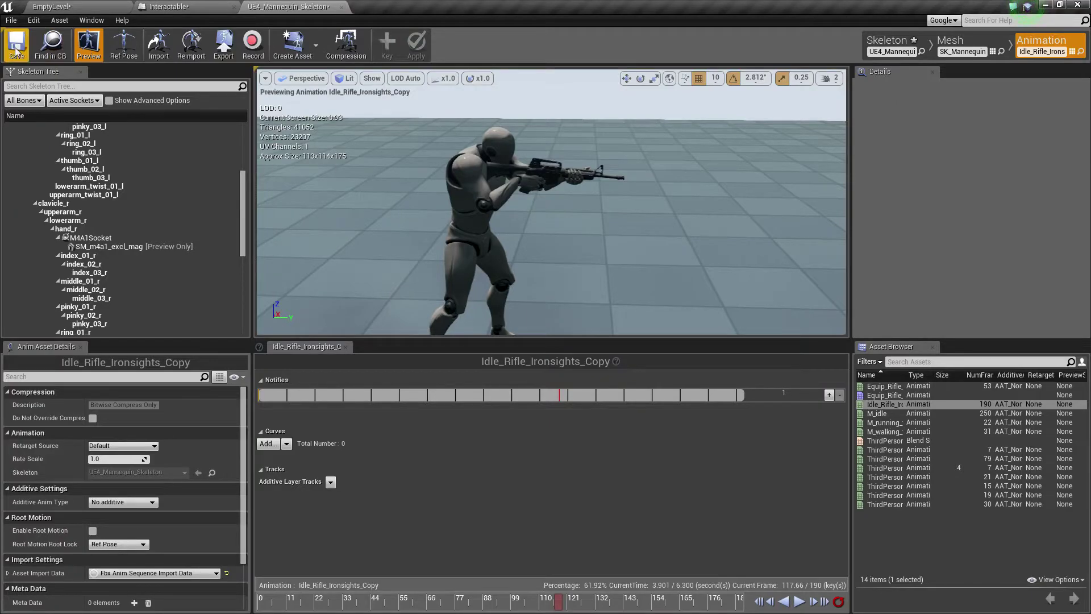
{"action": "left_click", "coordinate": [341, 8]}
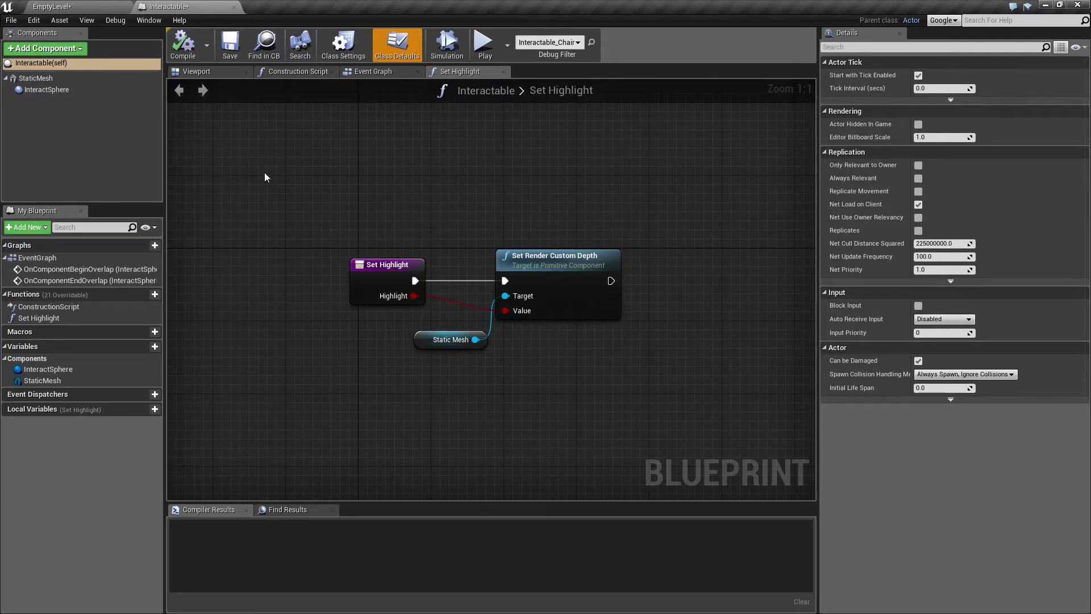
Compile and save the Interactable blueprint, and close it.
{"action": "left_click", "coordinate": [182, 44]}
{"action": "left_click", "coordinate": [230, 48]}
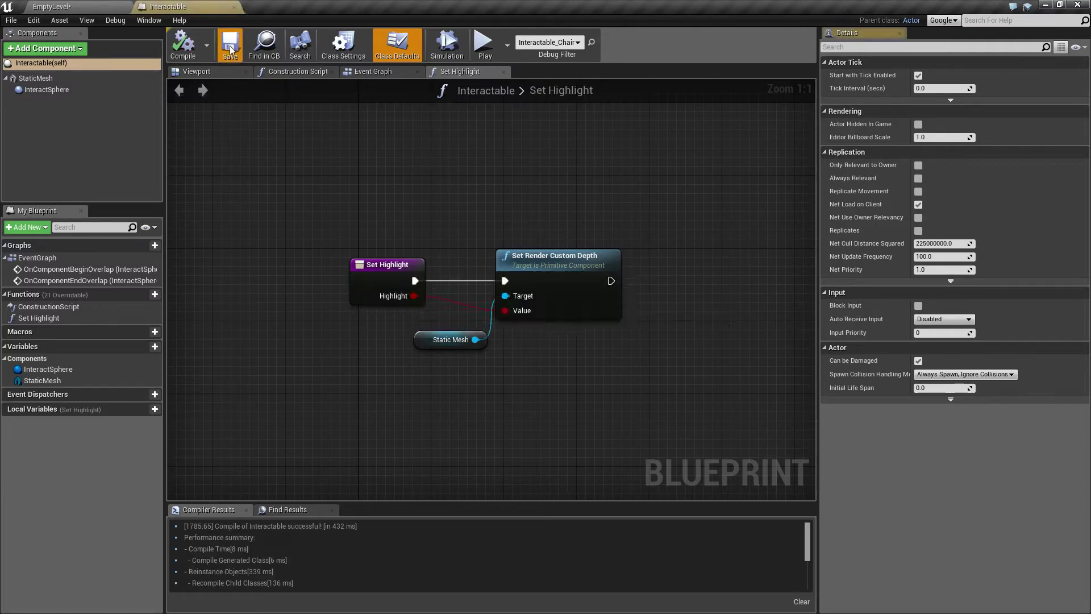
{"action": "left_click", "coordinate": [233, 6]}
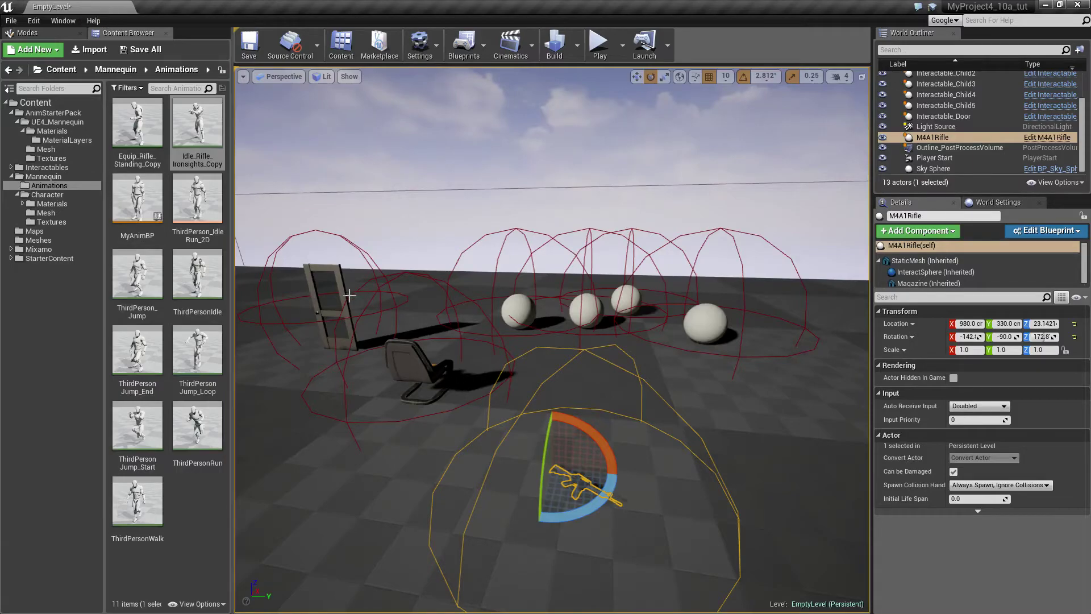
Open the InteractableInfo structure from the Interactables folder.
{"action": "left_click", "coordinate": [45, 167]}
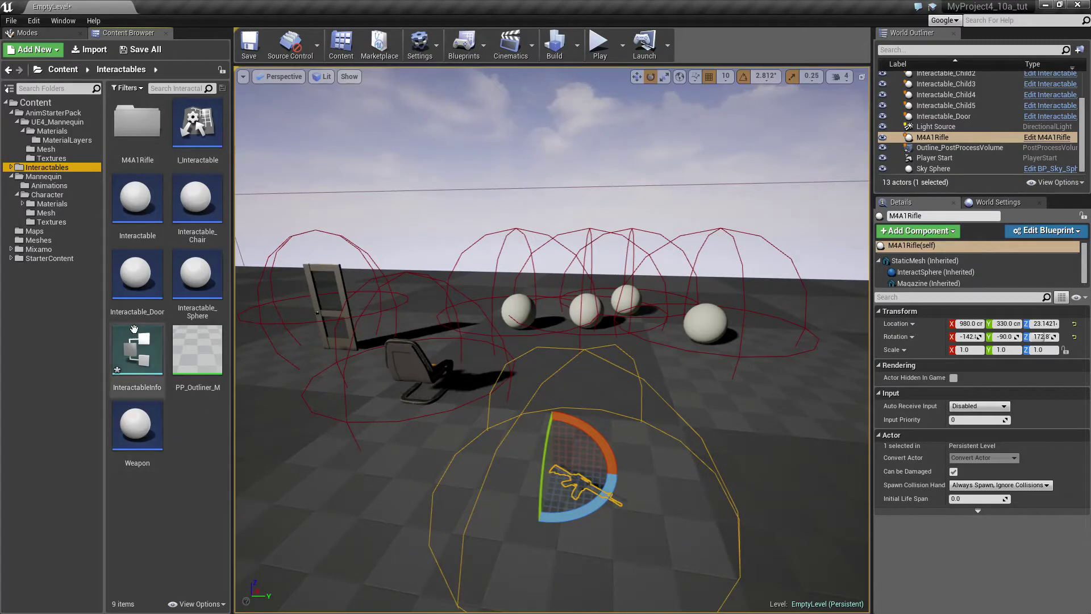
{"action": "double_click", "coordinate": [135, 353]}
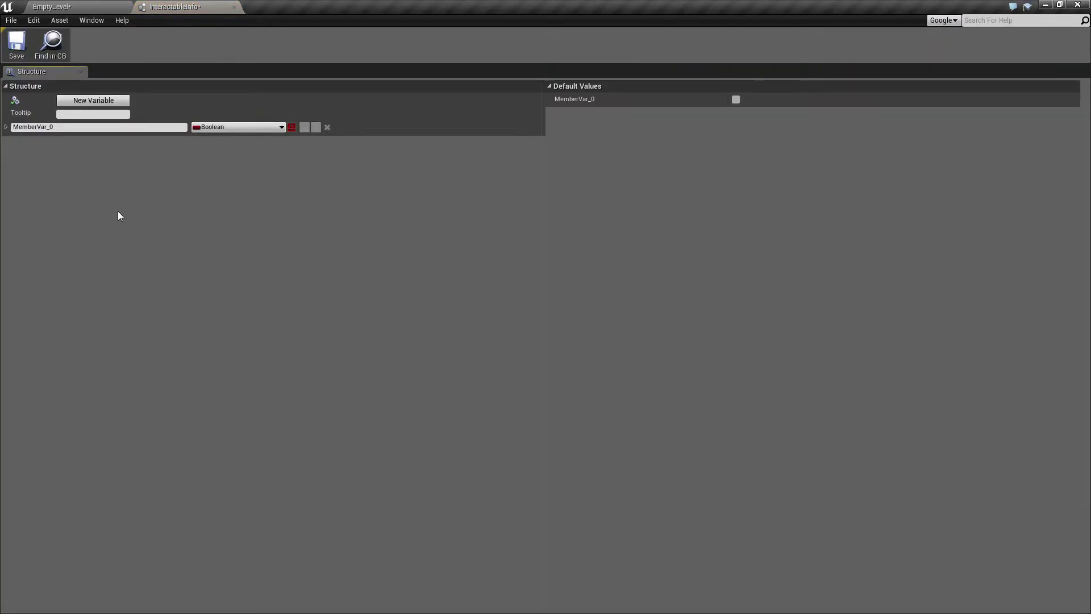
Rename the first variable of the InteractableInfo structure to SocketName.
{"action": "left_click", "coordinate": [63, 127]}
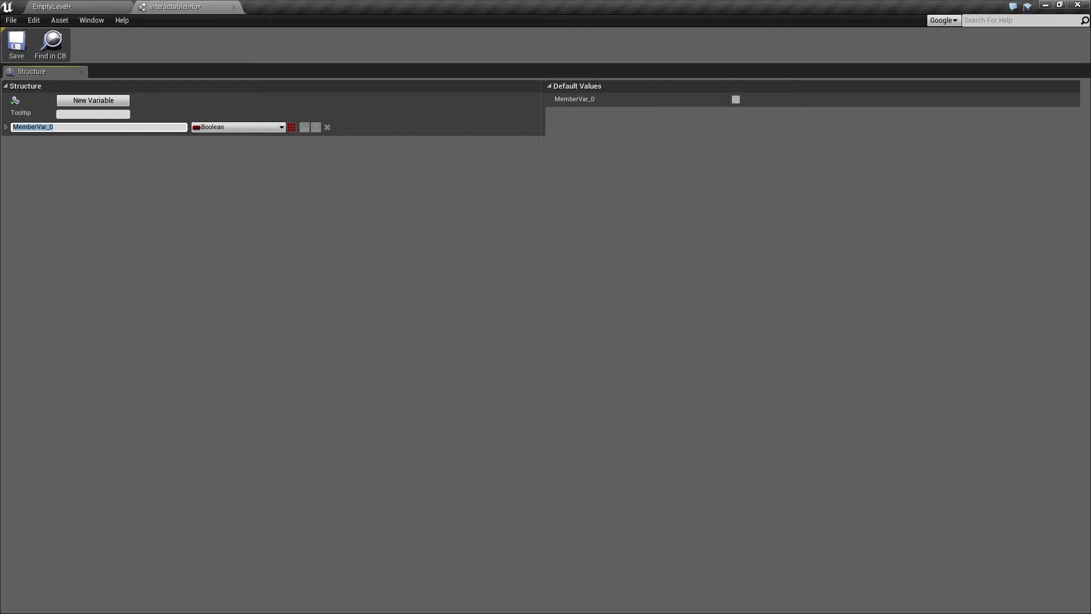
{"action": "key", "text": "alt+Tab"}
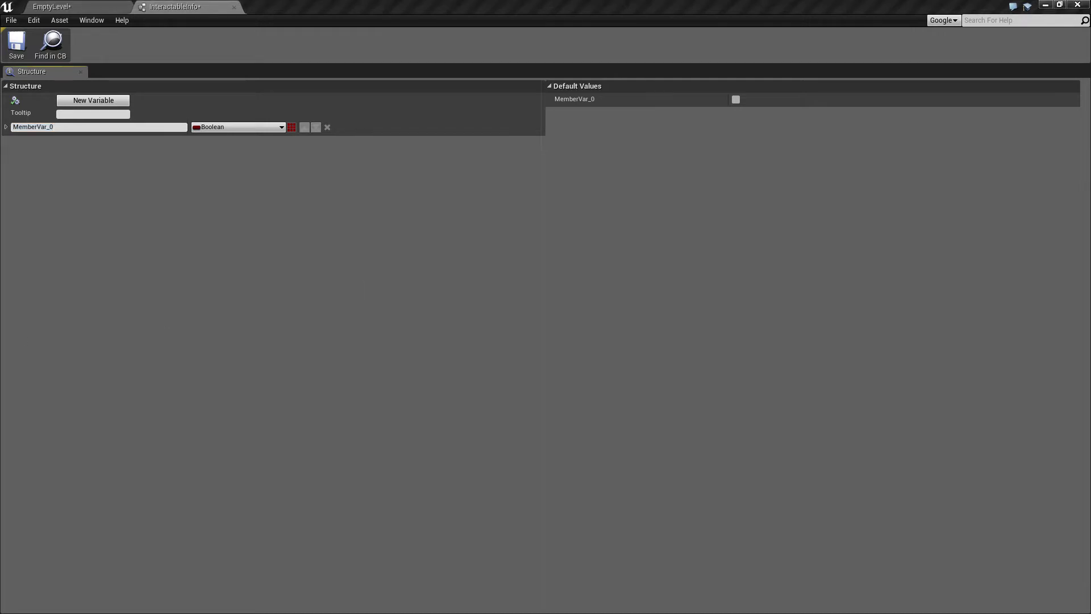
{"action": "left_click", "coordinate": [59, 126]}
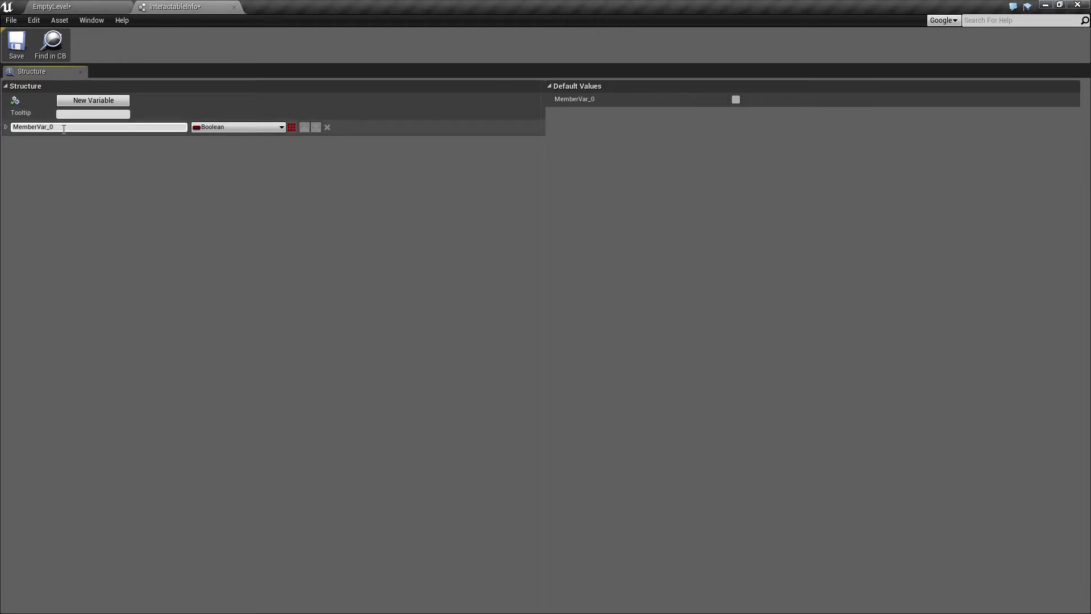
{"action": "type", "text": "Socke"}
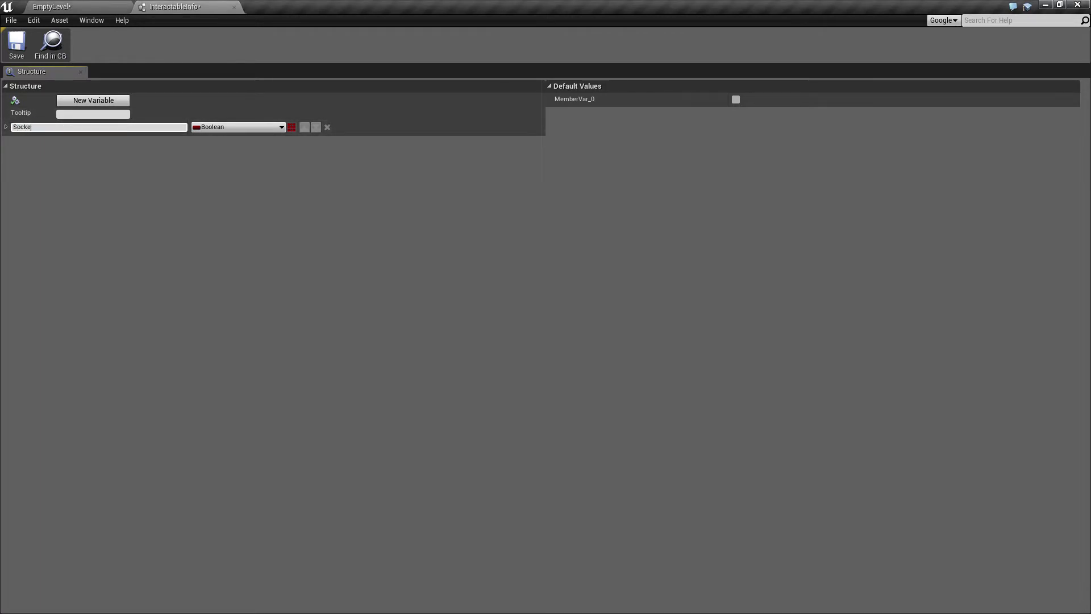
{"action": "type", "text": "tName"}
{"action": "key", "text": "Return"}
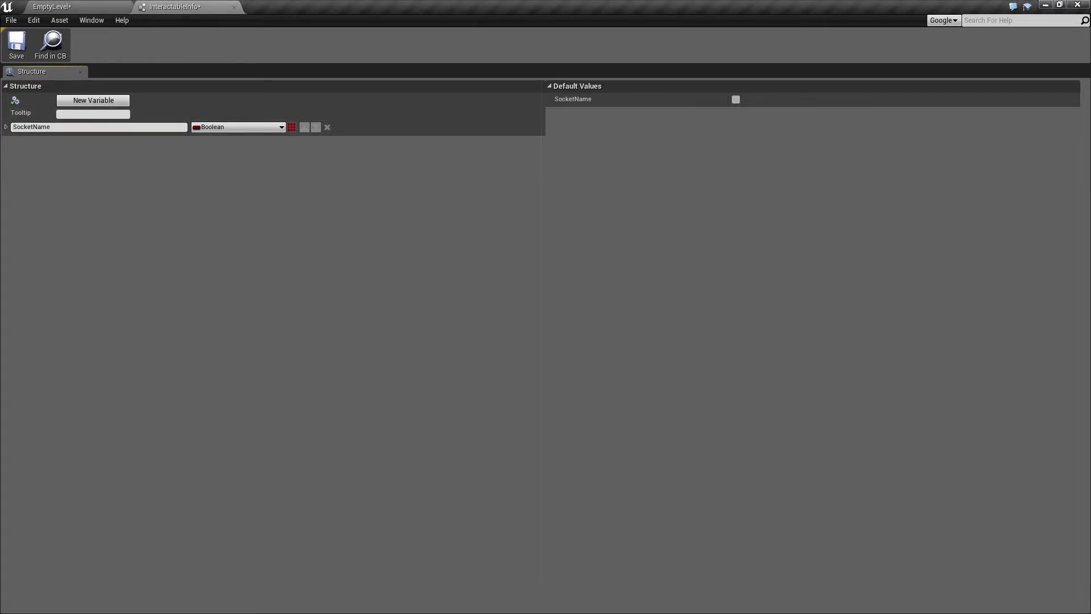
Set SocketName's variable type to Name and save the InteractableInfo structure.
{"action": "left_click", "coordinate": [217, 126]}
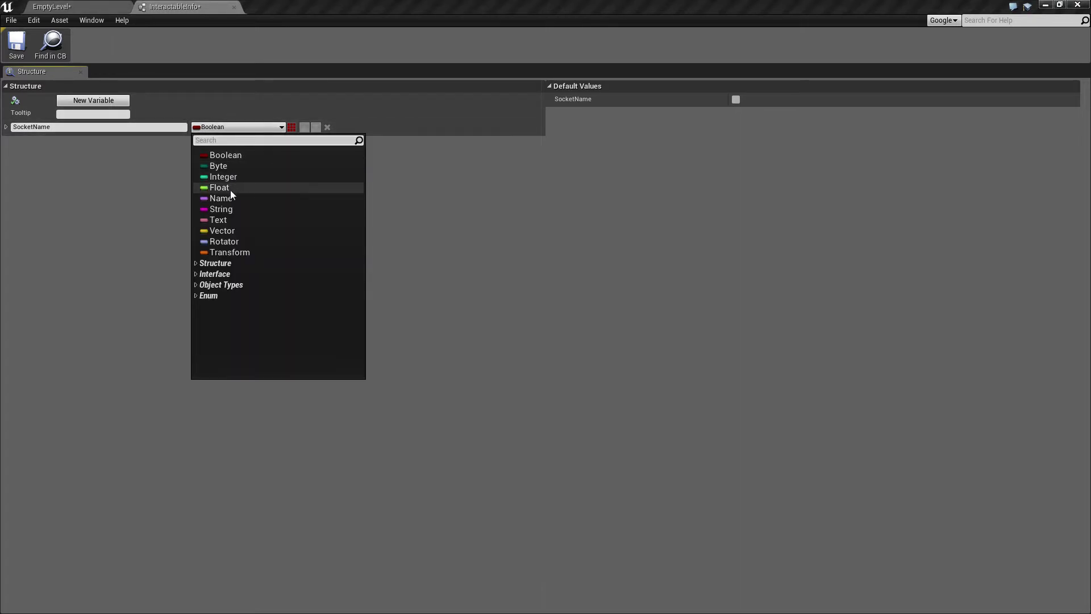
{"action": "left_click", "coordinate": [230, 203]}
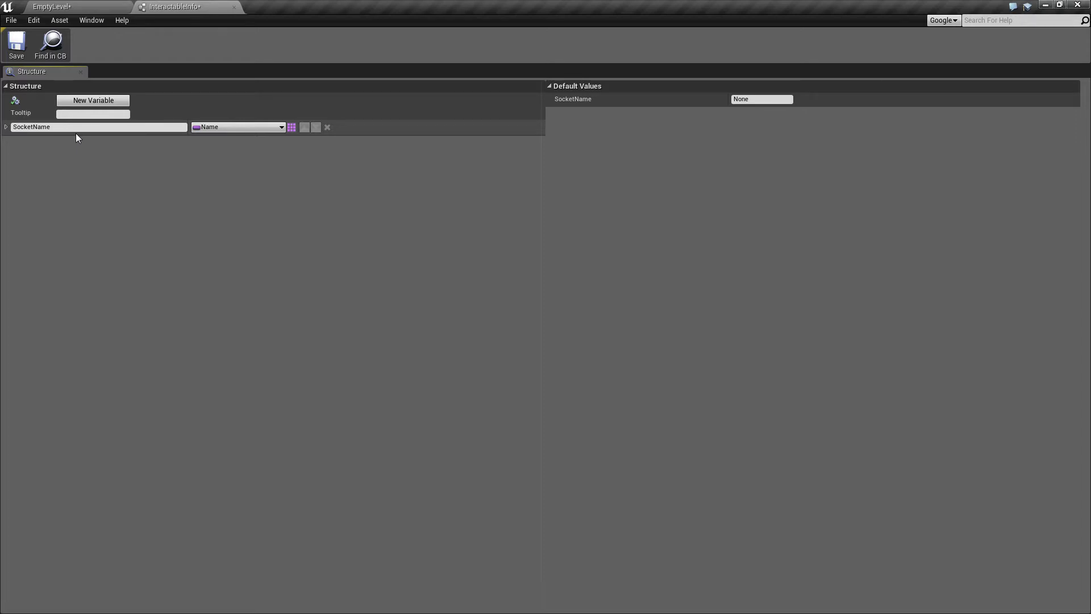
{"action": "left_click", "coordinate": [25, 51]}
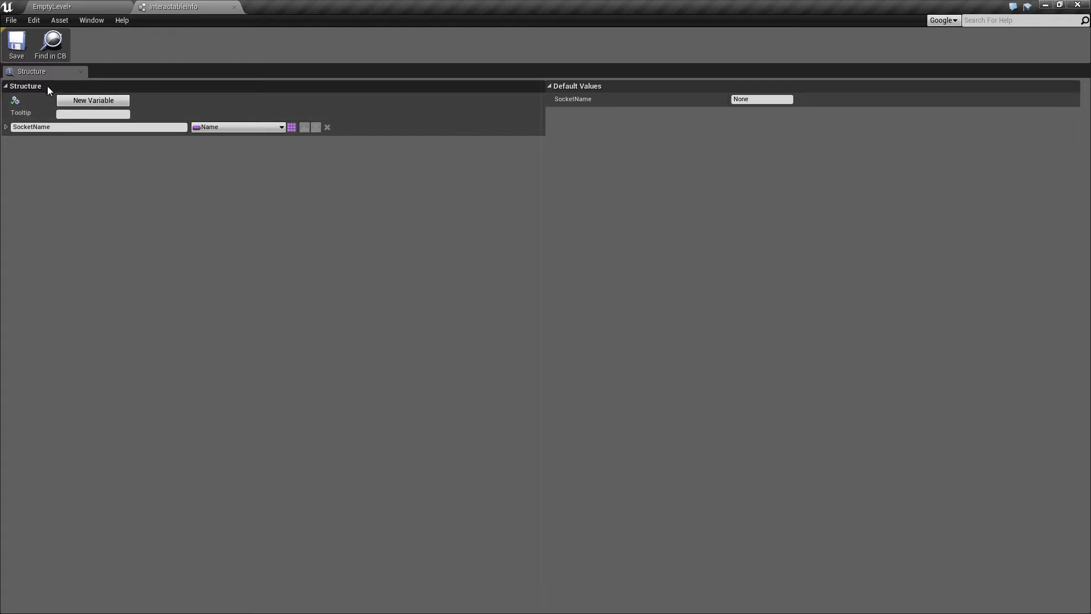
Create an enumeration named InteractableType in the Interactables folder of the level editor's content.
{"action": "left_click", "coordinate": [74, 6]}
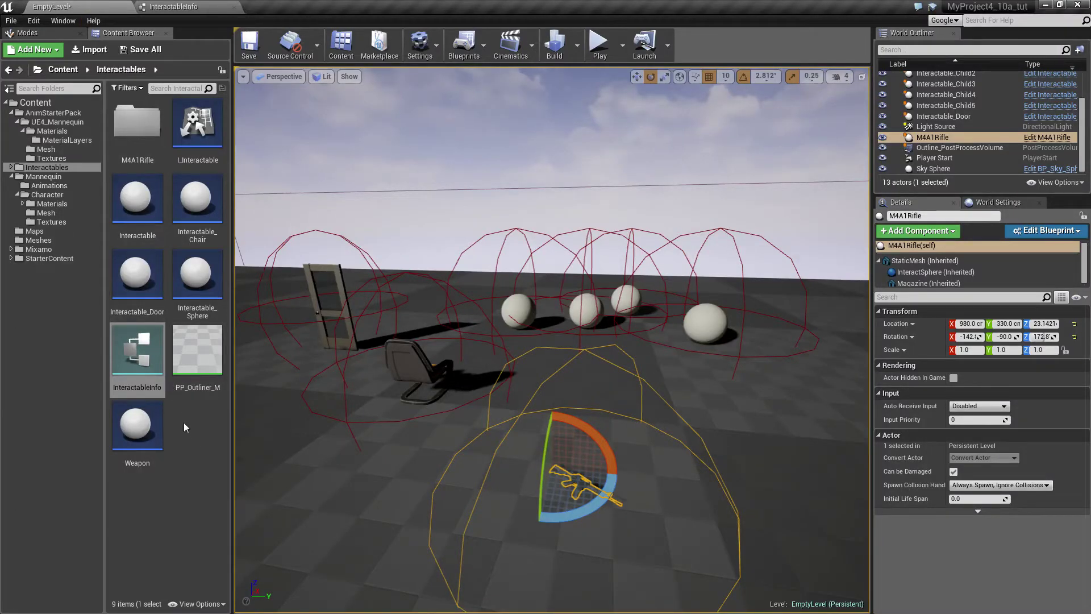
{"action": "right_click", "coordinate": [188, 421]}
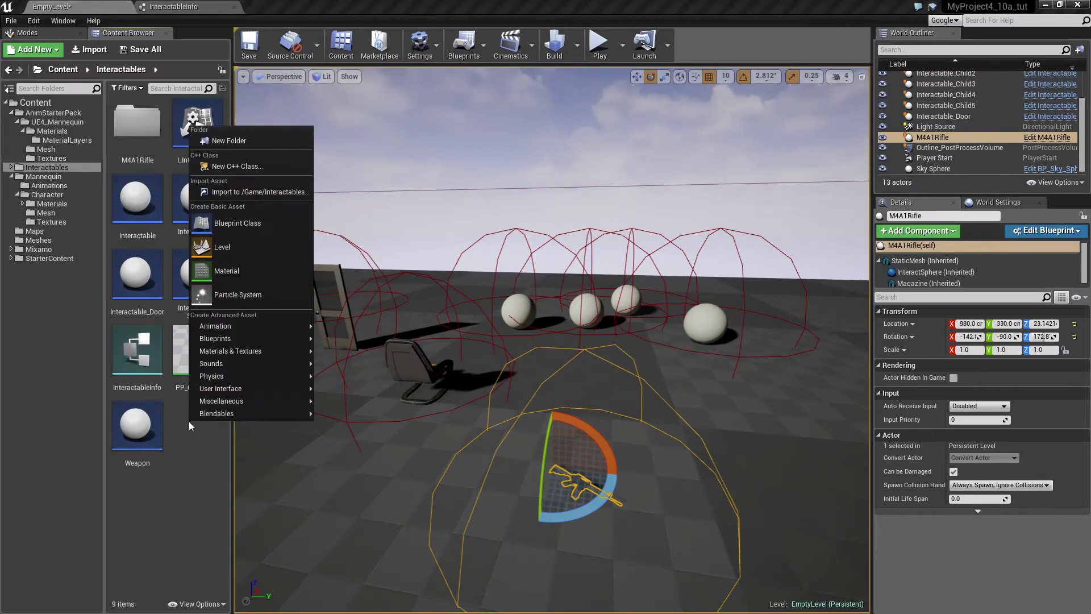
{"action": "mouse_move", "coordinate": [282, 340]}
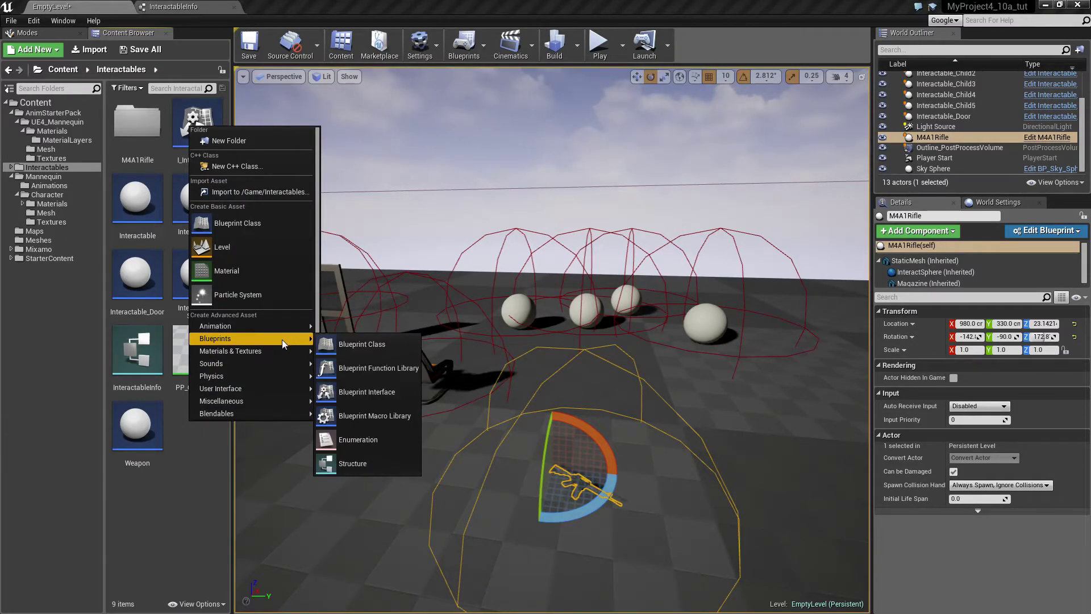
{"action": "left_click", "coordinate": [367, 439]}
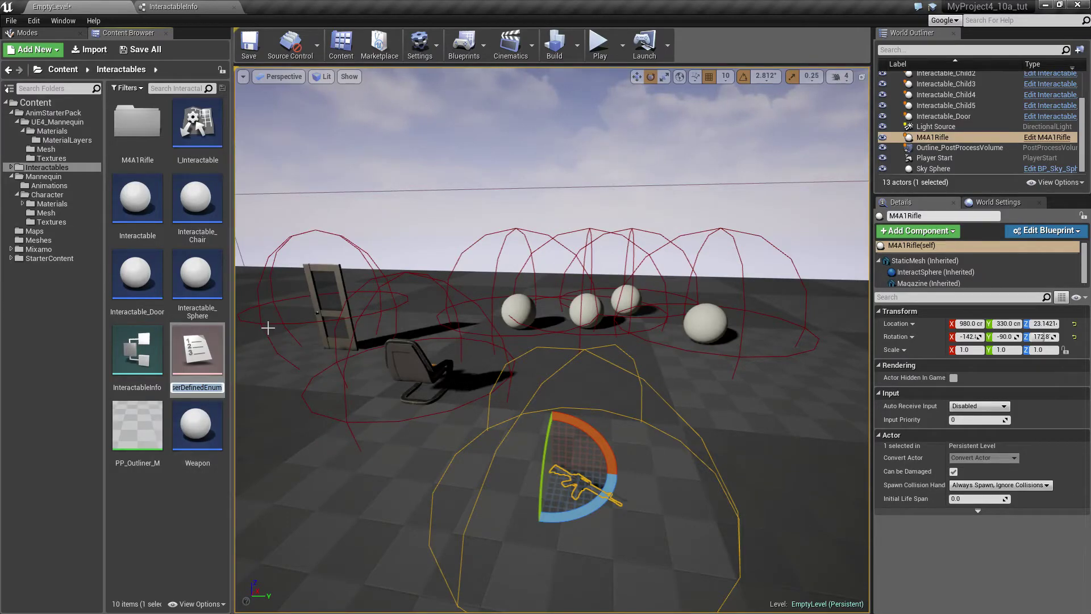
{"action": "type", "text": "Interactabl"}
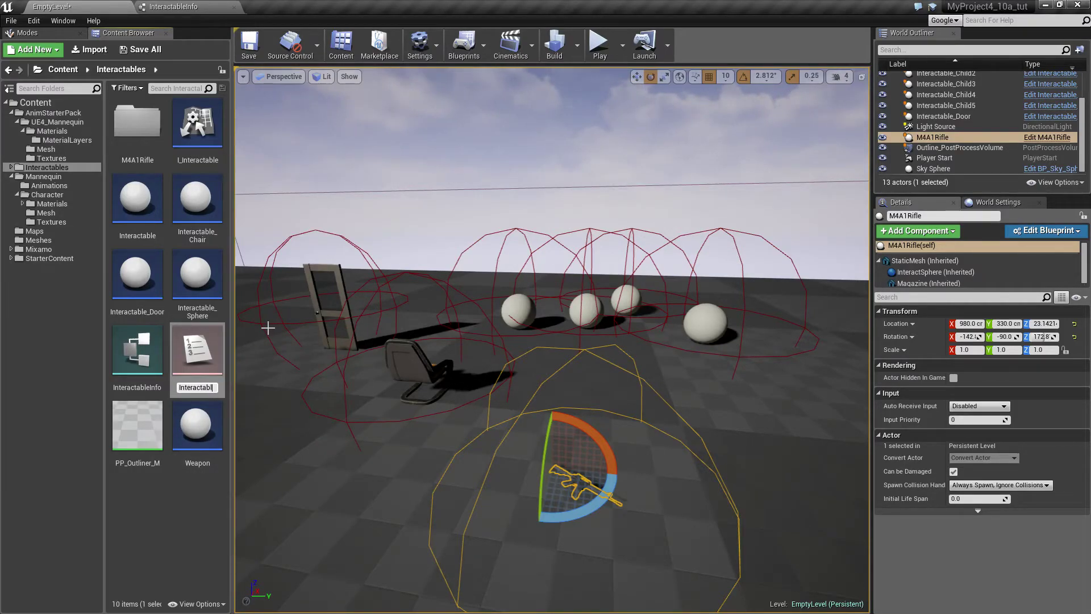
{"action": "type", "text": "eType"}
{"action": "key", "text": "Return"}
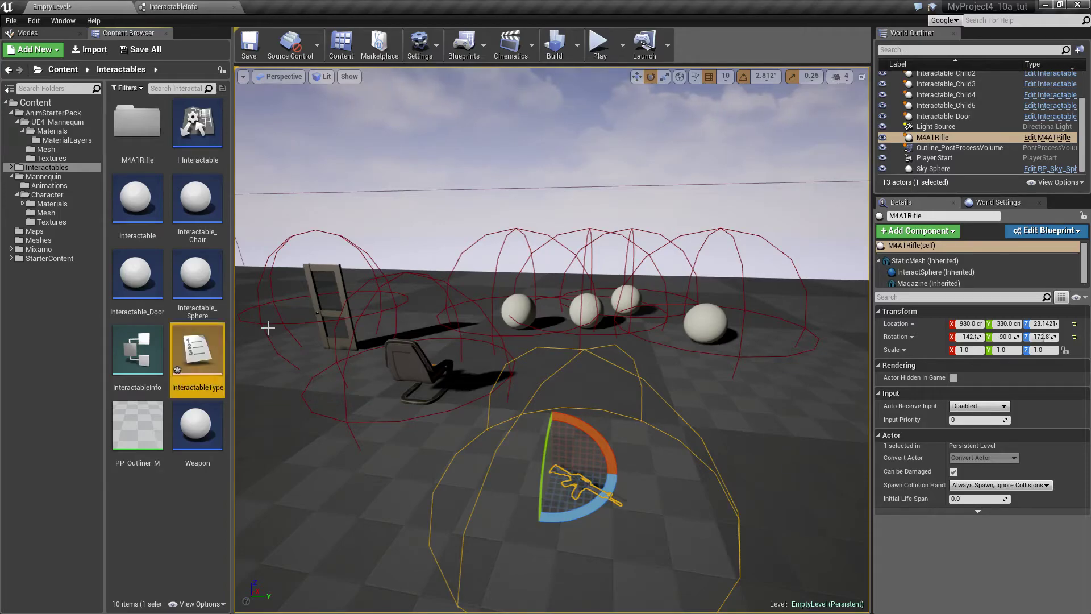
Open the InteractableType enumeration and add two enumerators named None and Weapon.
{"action": "double_click", "coordinate": [200, 357]}
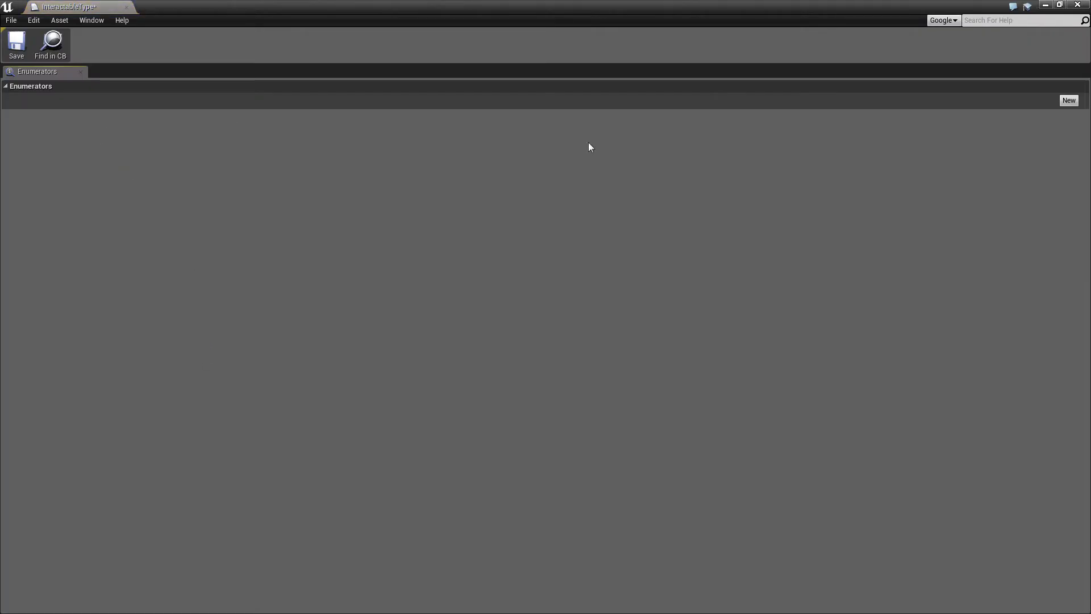
{"action": "left_click", "coordinate": [1068, 100]}
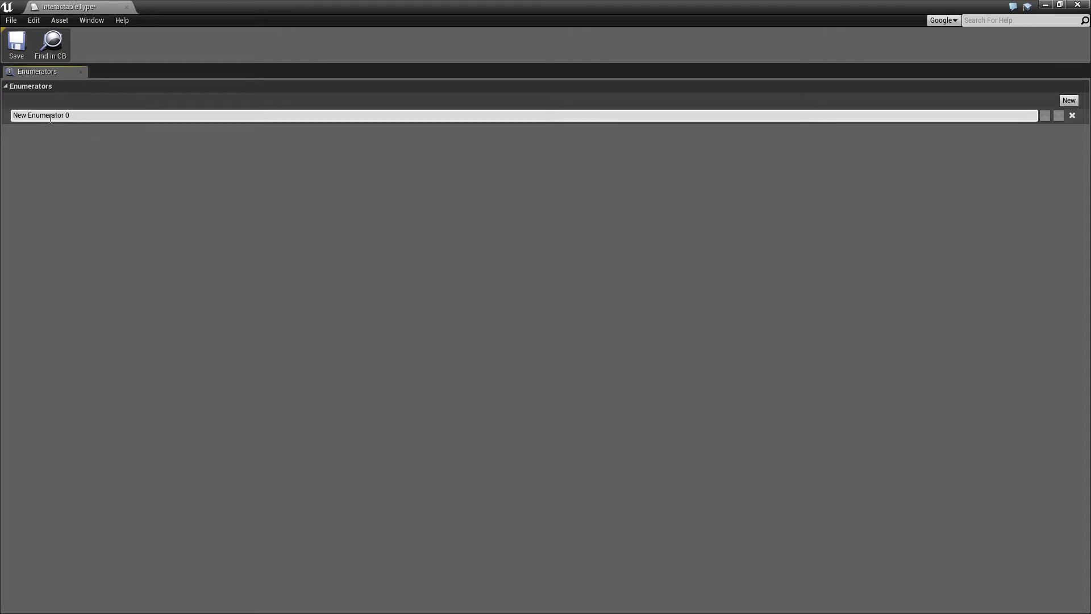
{"action": "left_click", "coordinate": [82, 116]}
{"action": "type", "text": "None"}
{"action": "key", "text": "Return"}
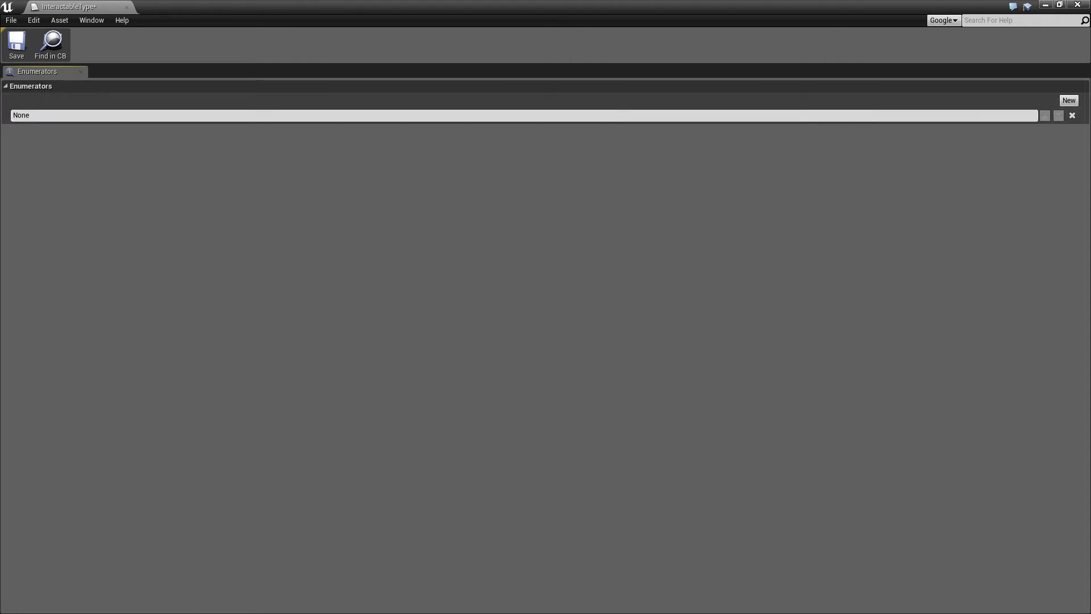
{"action": "left_click", "coordinate": [1069, 101]}
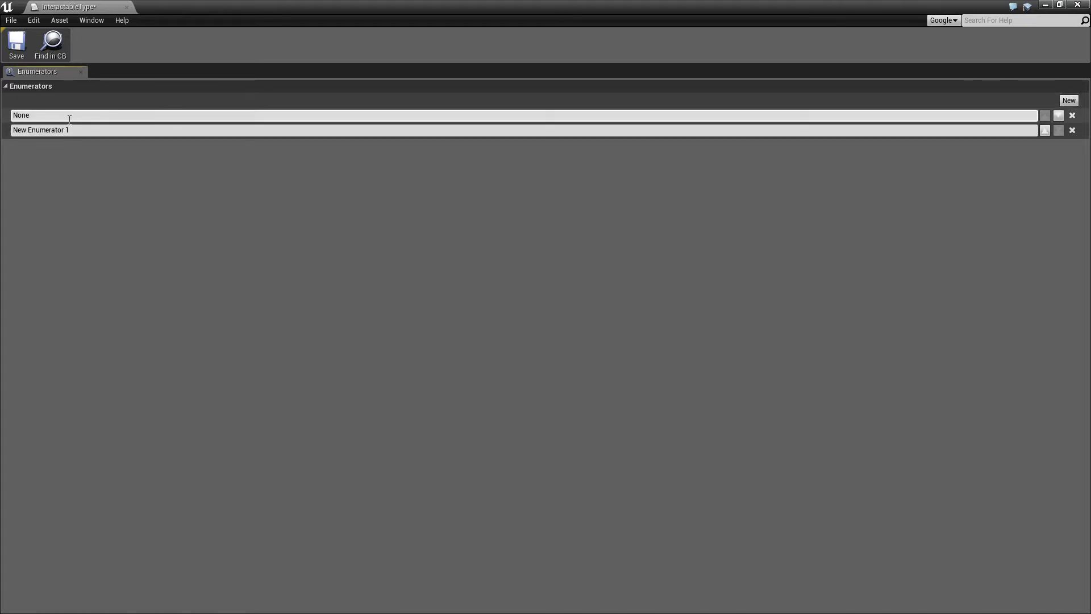
{"action": "left_click", "coordinate": [86, 130]}
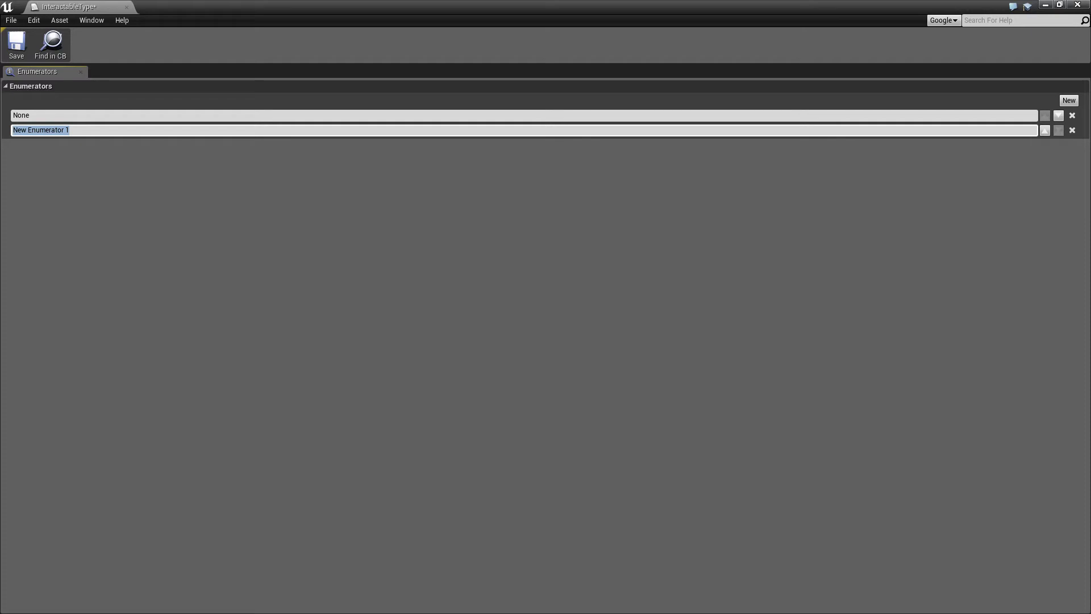
{"action": "type", "text": "Weapon"}
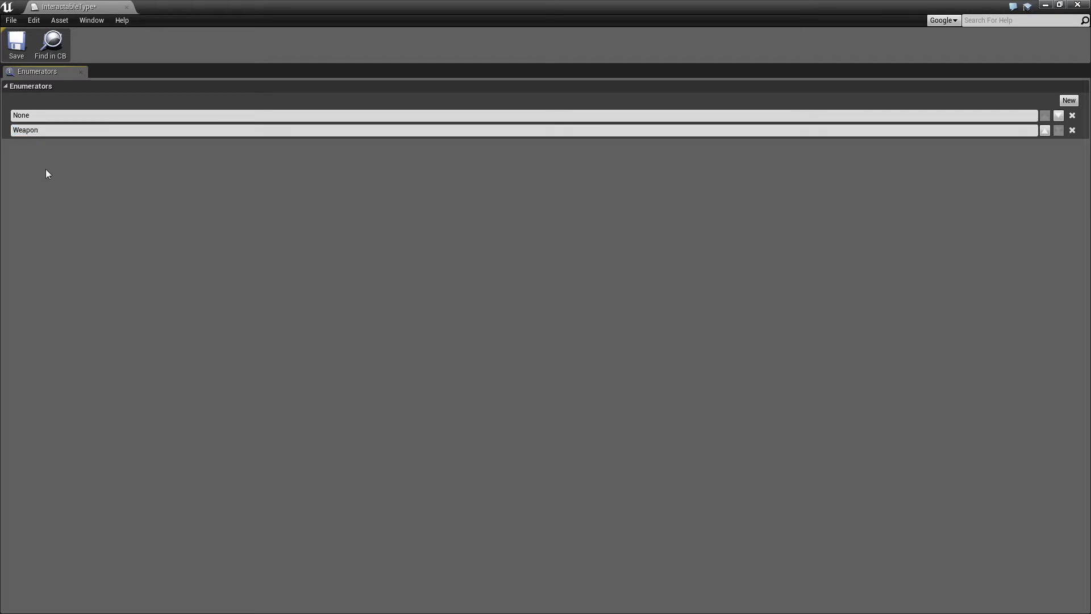
Add a third enumerator named Door to InteractableType, and save and close the enumeration.
{"action": "left_click", "coordinate": [1064, 101]}
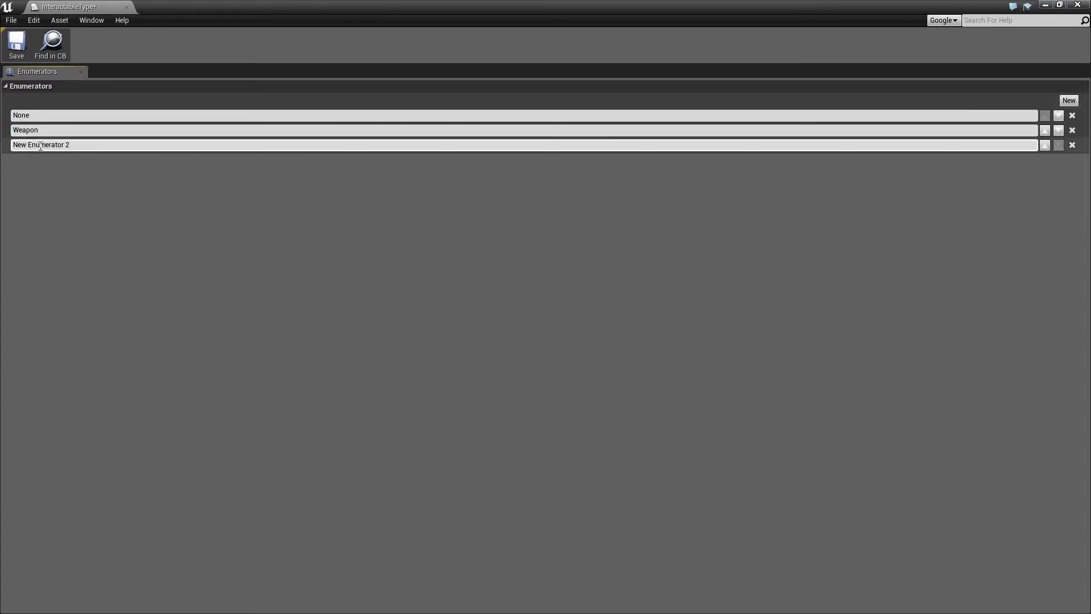
{"action": "left_click", "coordinate": [90, 144]}
{"action": "type", "text": "Door"}
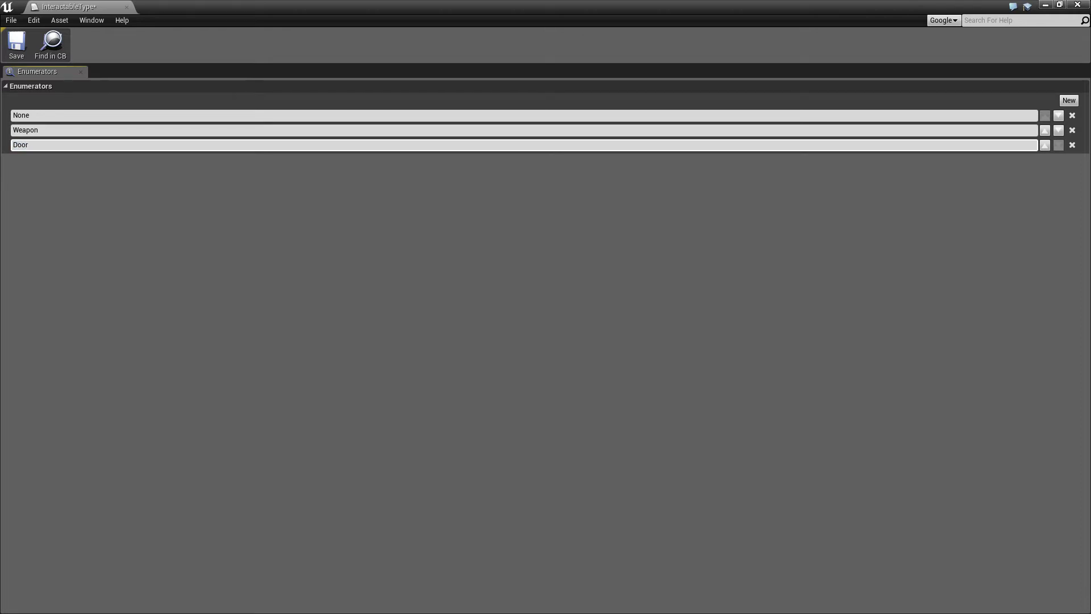
{"action": "key", "text": "Return"}
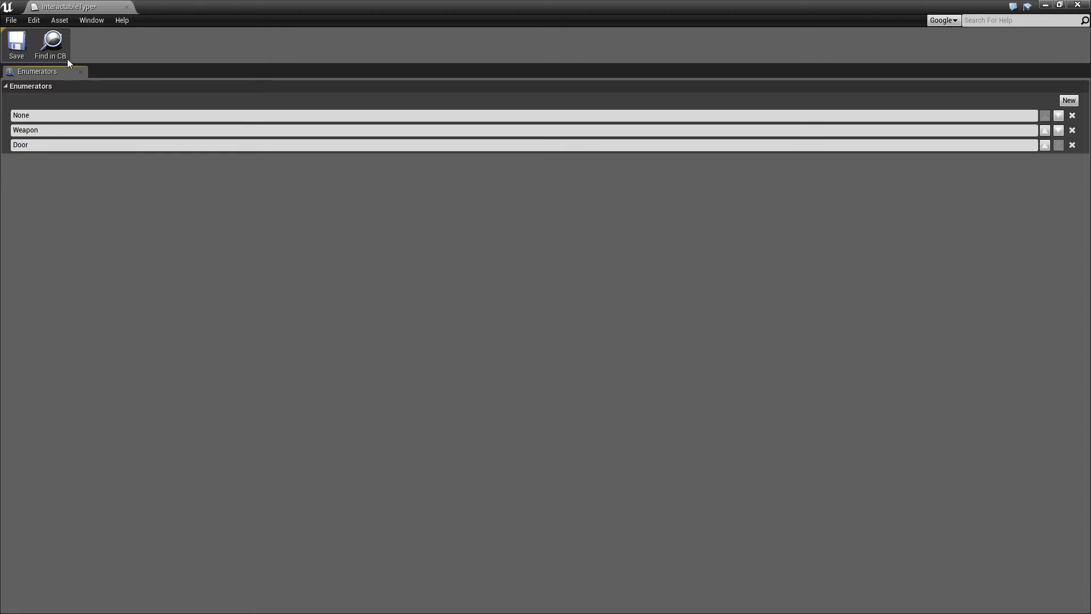
{"action": "left_click", "coordinate": [21, 55]}
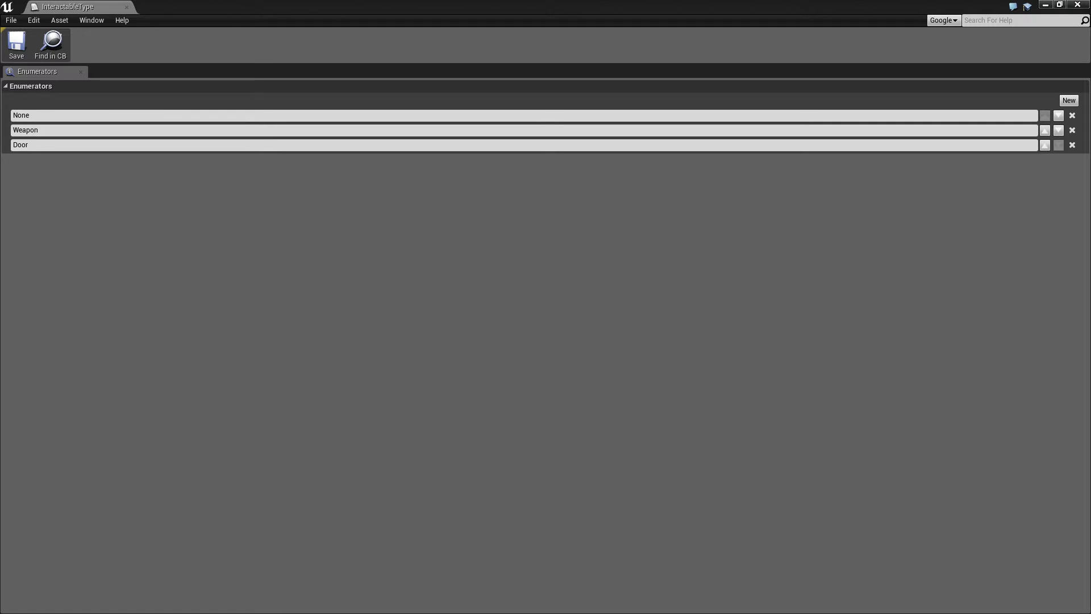
{"action": "left_click", "coordinate": [127, 8]}
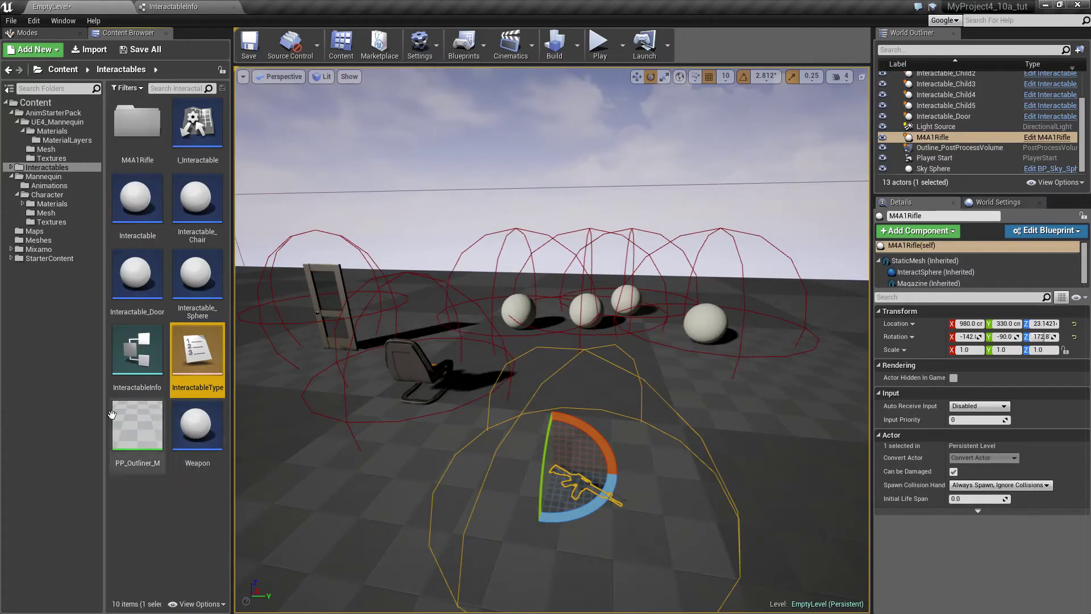
Reopen the InteractableInfo structure and add a second variable named InteractableType.
{"action": "double_click", "coordinate": [148, 362]}
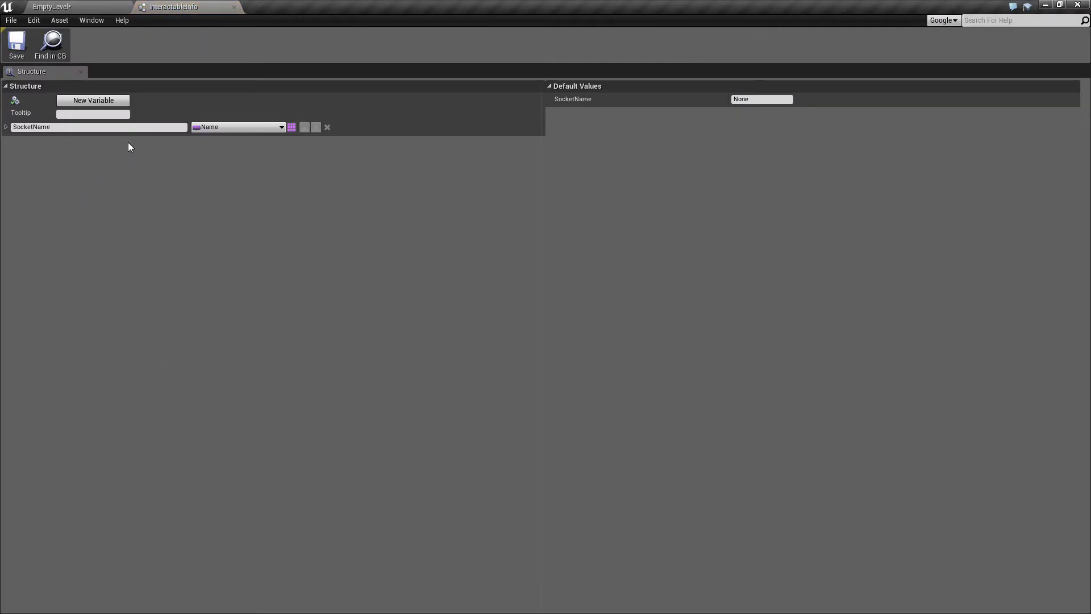
{"action": "left_click", "coordinate": [90, 99]}
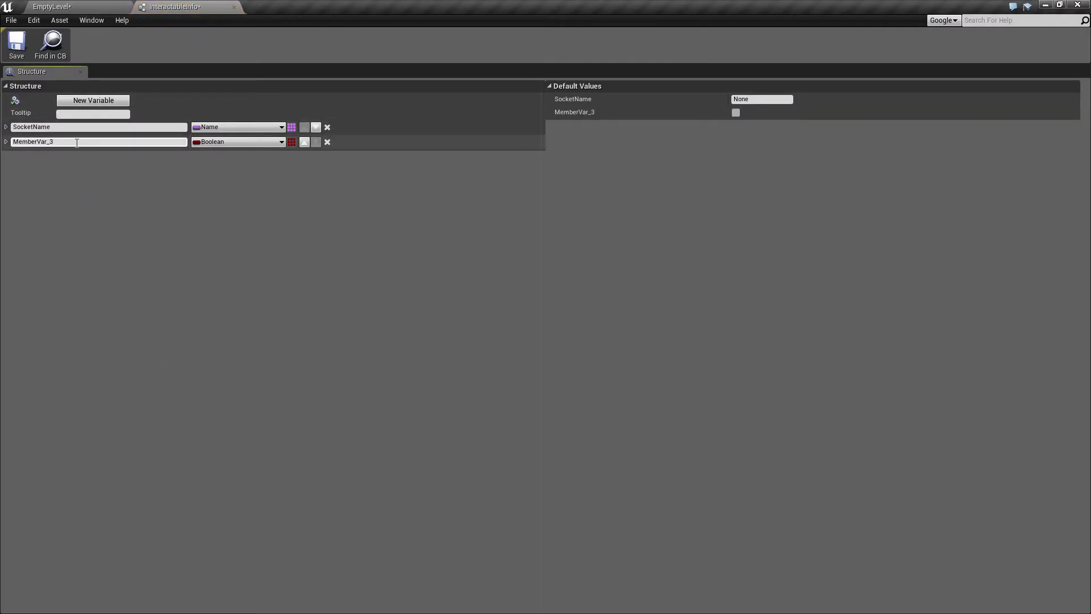
{"action": "left_click", "coordinate": [77, 142]}
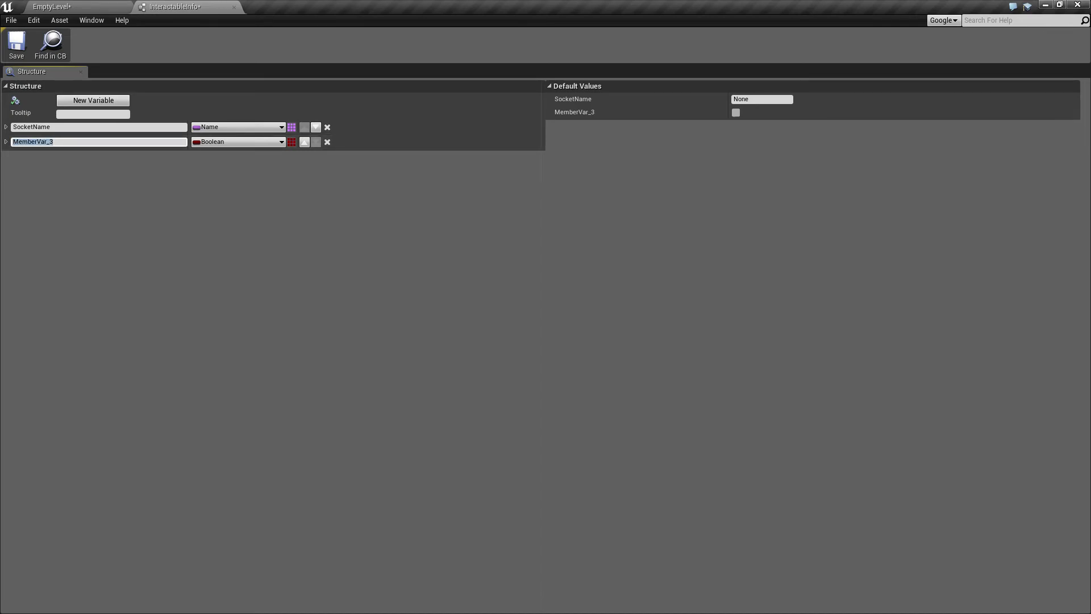
{"action": "type", "text": "InteractableType"}
{"action": "key", "text": "Return"}
Set the InteractableType variable's type to the Interactable Type enum.
{"action": "left_click", "coordinate": [216, 144]}
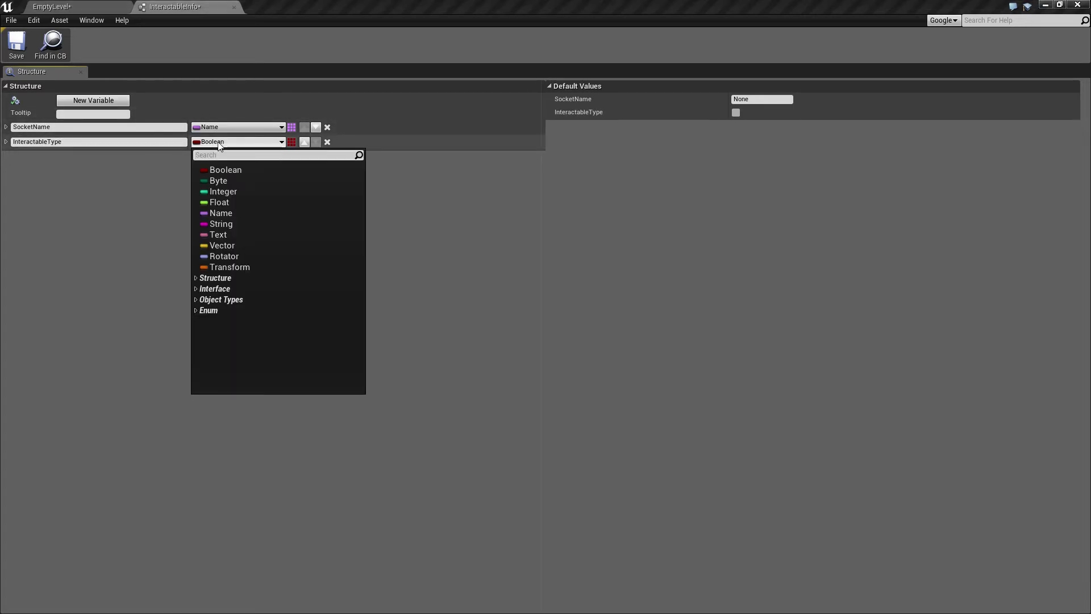
{"action": "type", "text": "interactabel"}
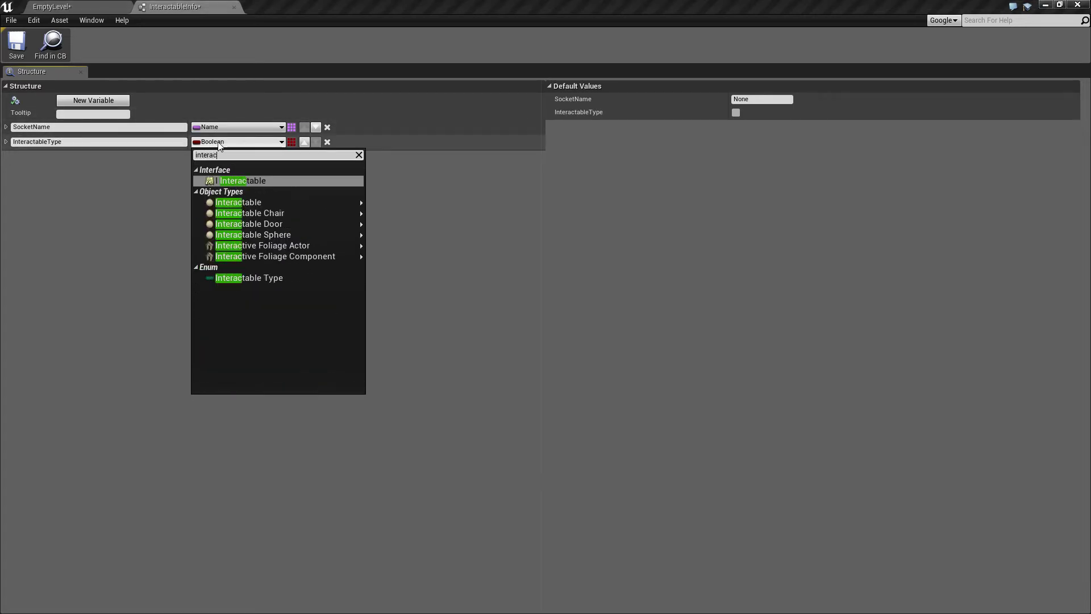
{"action": "key", "text": "BackSpace"}
{"action": "key", "text": "BackSpace"}
{"action": "type", "text": "le"}
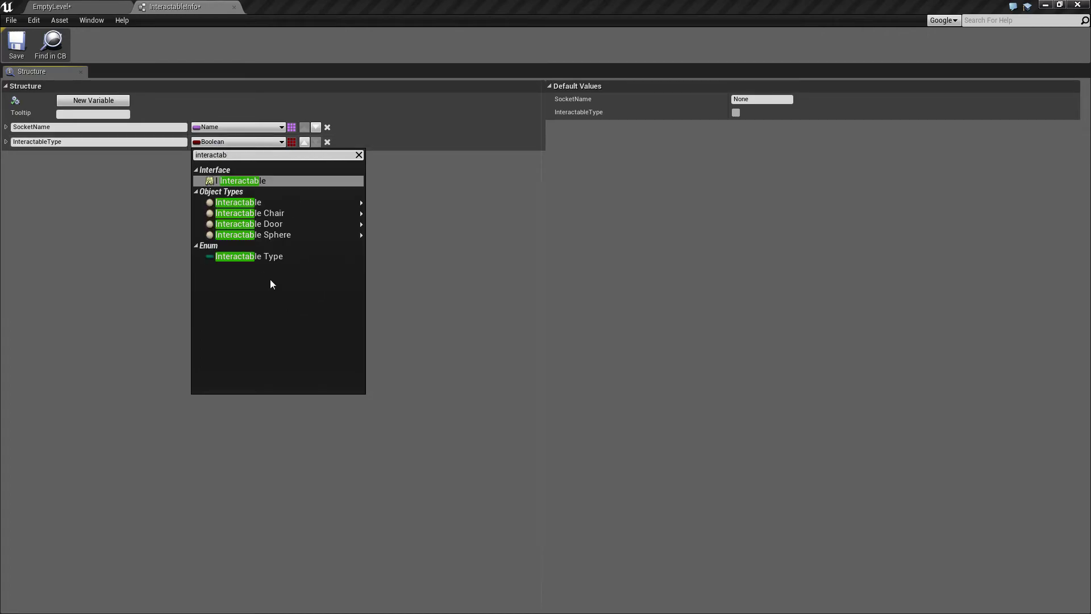
{"action": "left_click", "coordinate": [248, 256]}
Save and close the InteractableInfo structure, and save the level.
{"action": "left_click", "coordinate": [23, 40]}
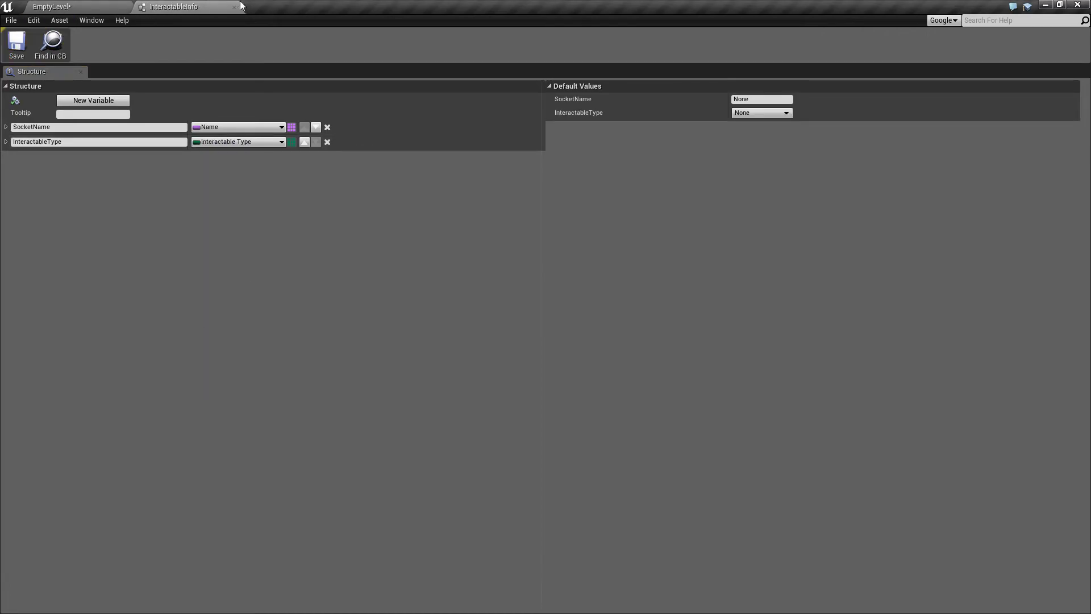
{"action": "left_click", "coordinate": [234, 7]}
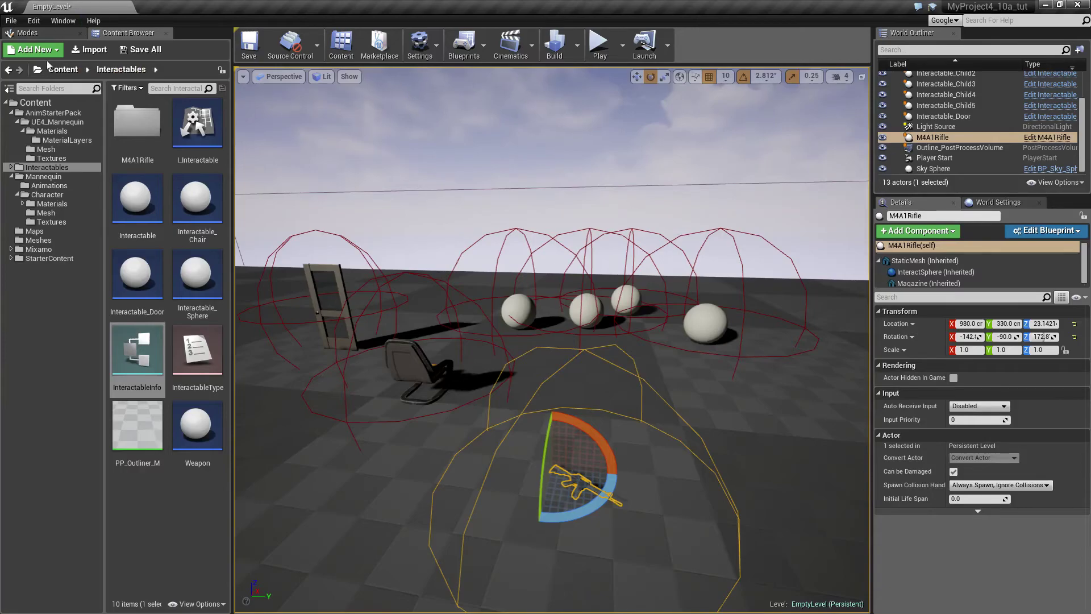
{"action": "key", "text": "ctrl+s"}
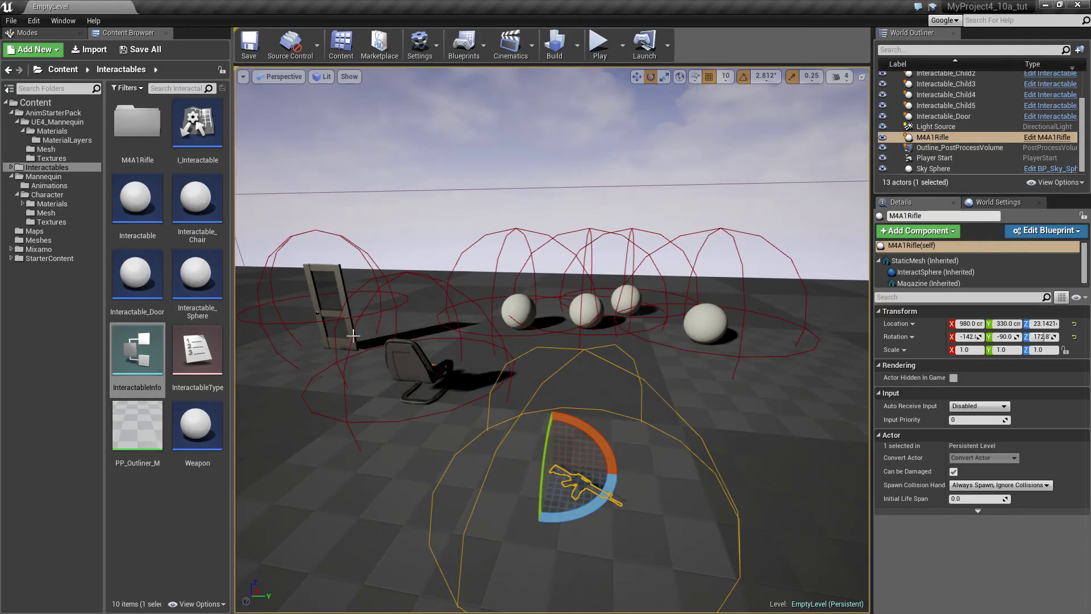
Select Interactable_Door in the level and view it up close beside the chair and spheres.
{"action": "left_click", "coordinate": [336, 285]}
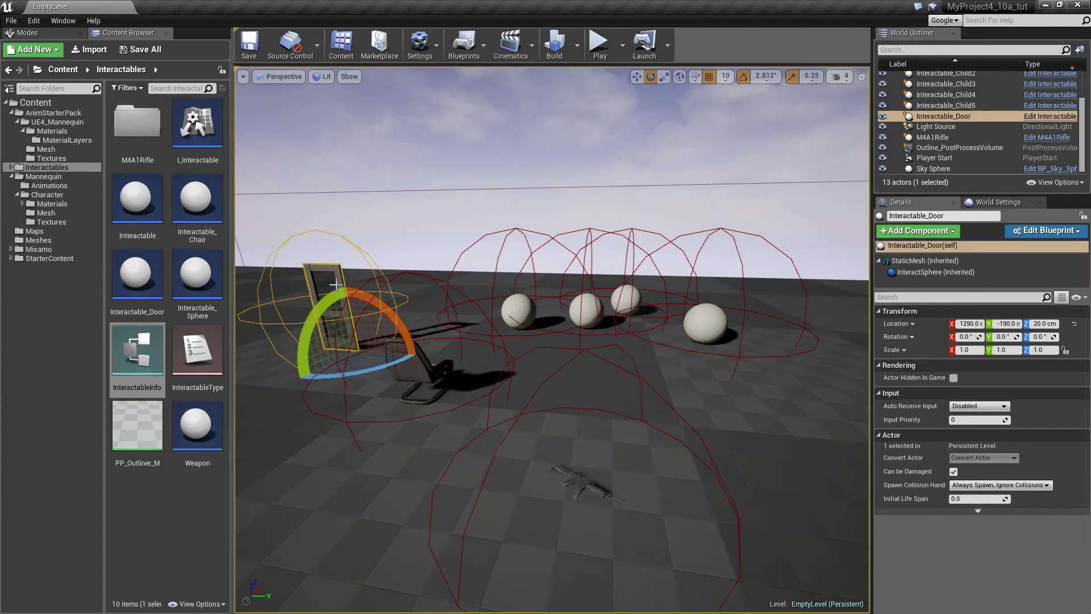
{"action": "key", "text": "f"}
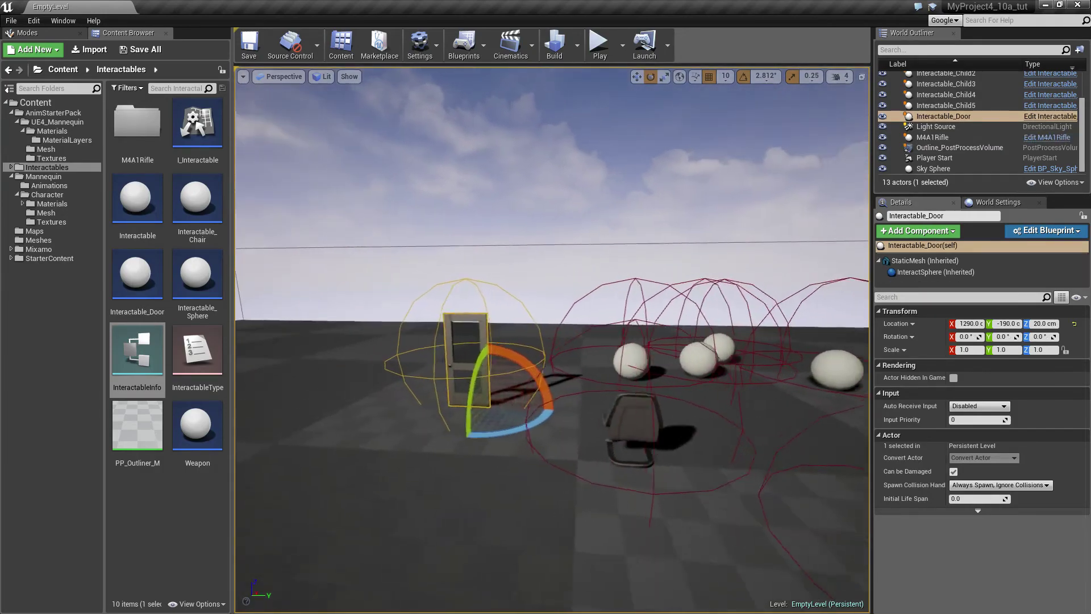
{"action": "right_click_drag", "start_coordinate": [336, 285], "coordinate": [420, 284]}
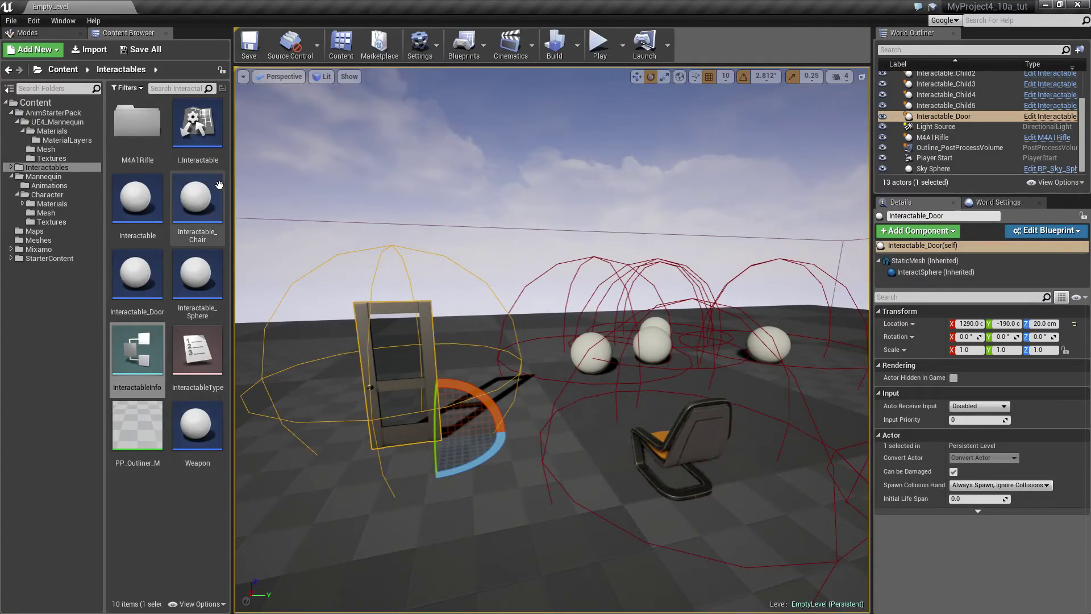
Inspect the Interactable blueprint's Set Highlight function and the Weapon blueprint's event graph, closing each blueprint.
{"action": "double_click", "coordinate": [136, 209]}
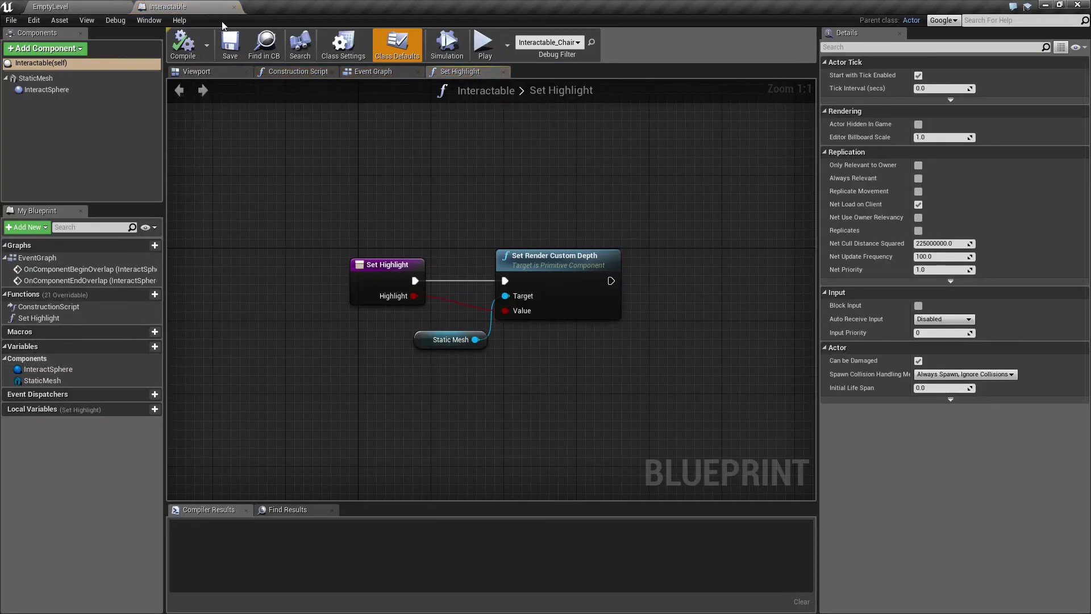
{"action": "left_click", "coordinate": [233, 7]}
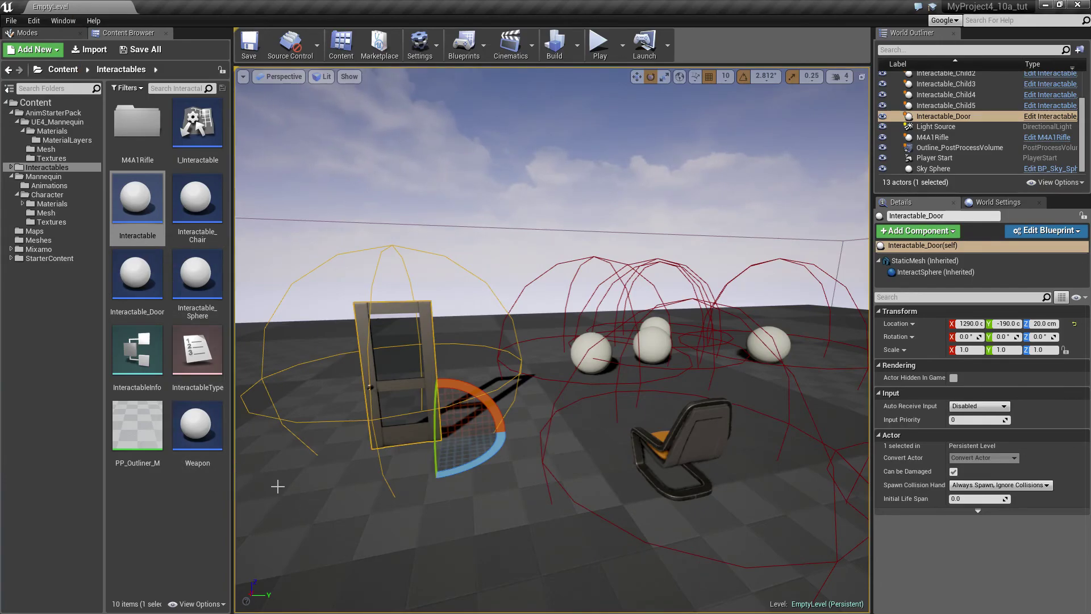
{"action": "double_click", "coordinate": [190, 427]}
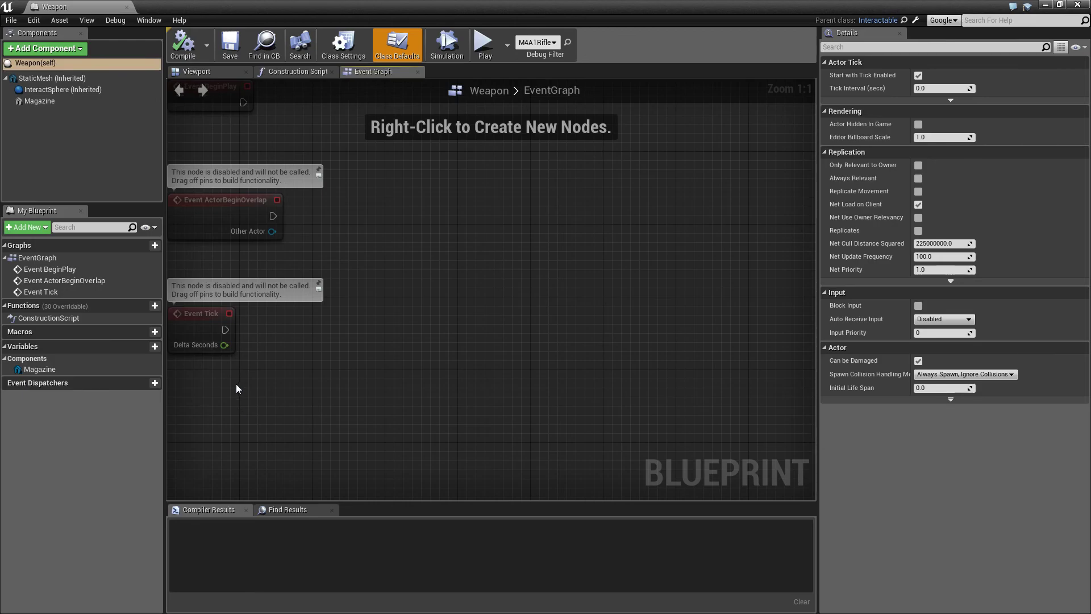
{"action": "left_click", "coordinate": [126, 8]}
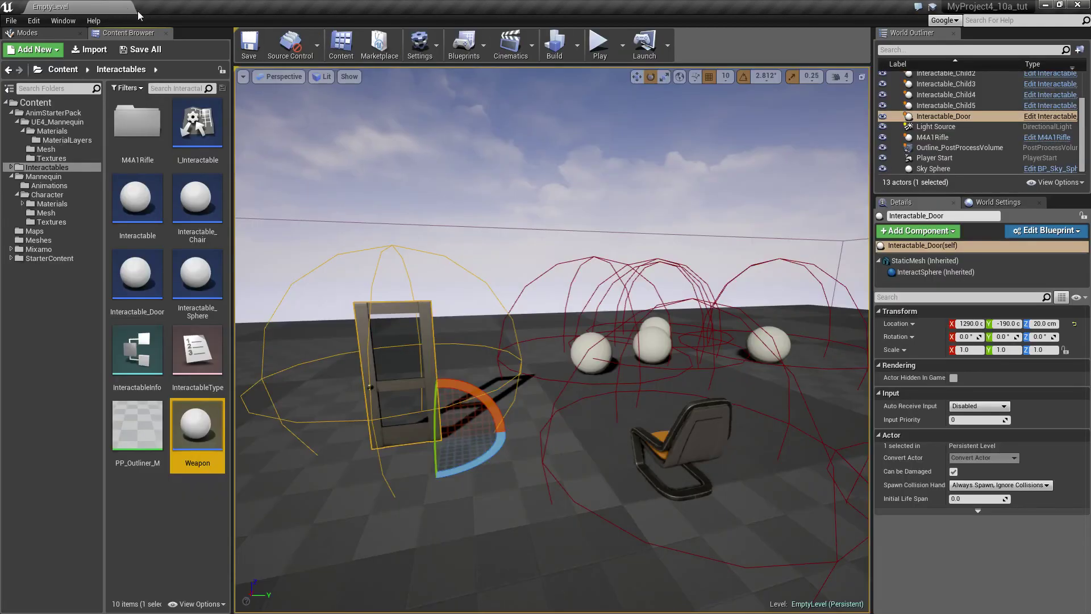